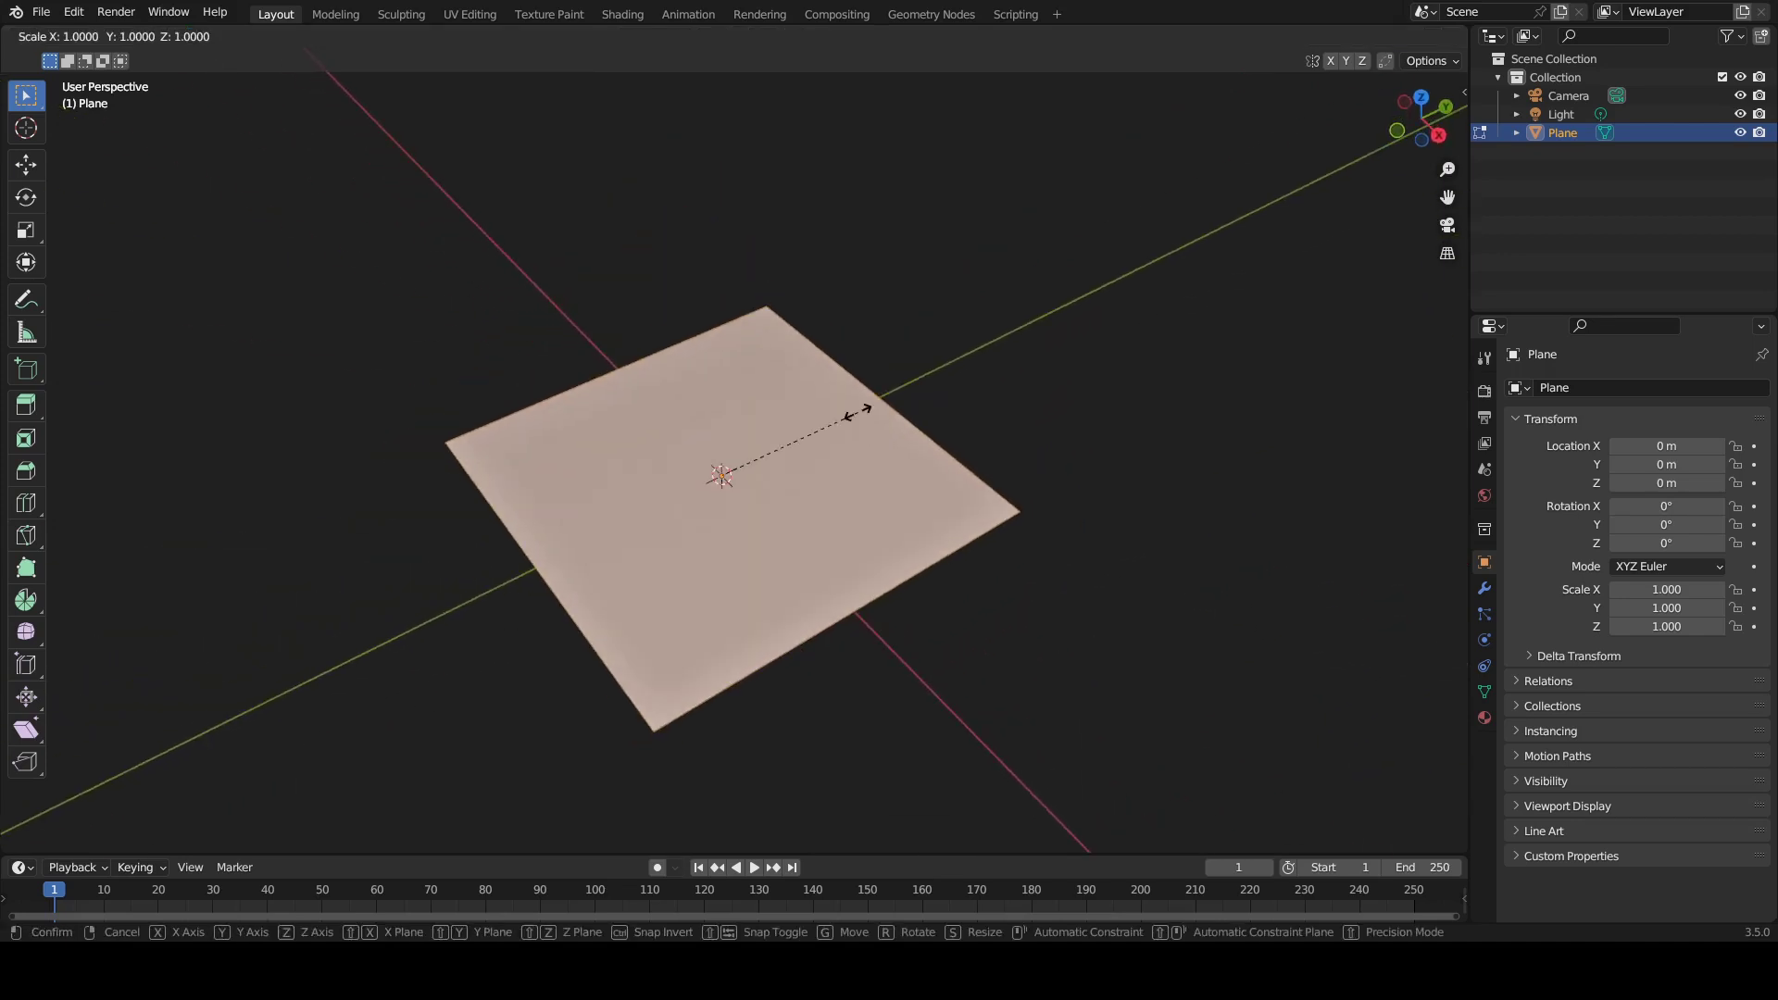
# Stretch the plane along the Y axis into a long rectangle and start Grid Modeler on its face
pyautogui.press('y')
pyautogui.click(1019, 409)
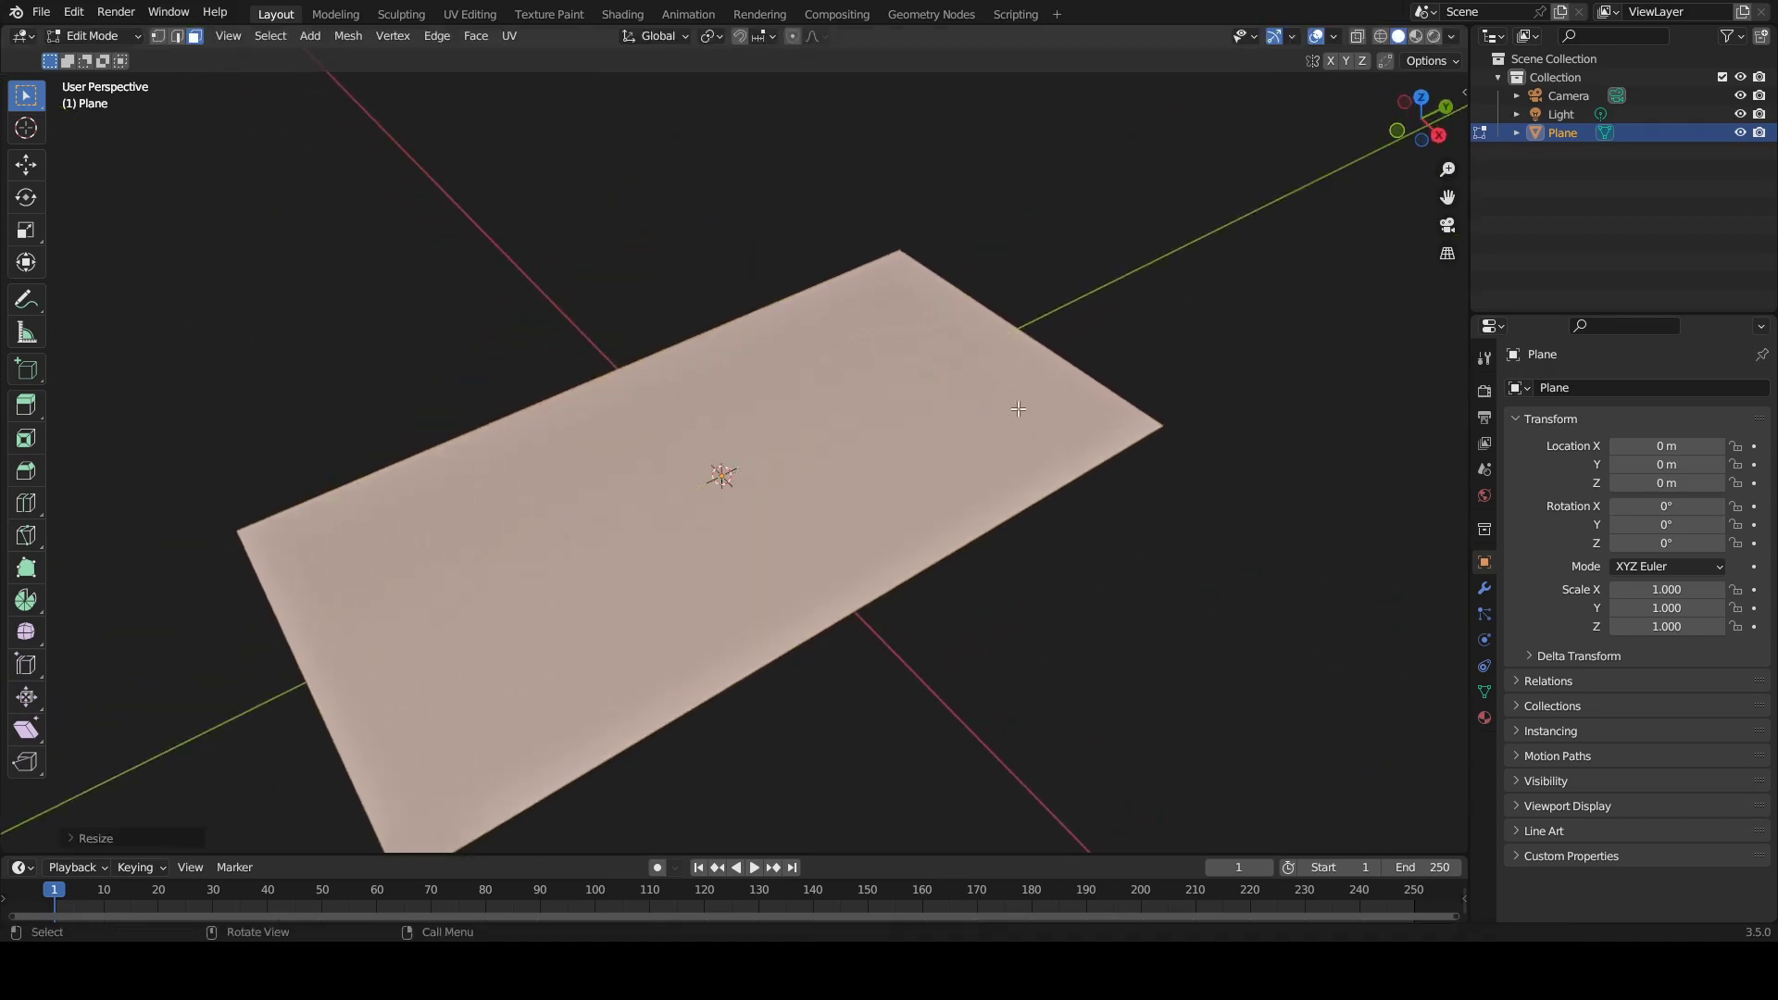
pyautogui.moveTo(1019, 408); pyautogui.dragTo(982, 366, button='middle')
pyautogui.rightClick(976, 363)
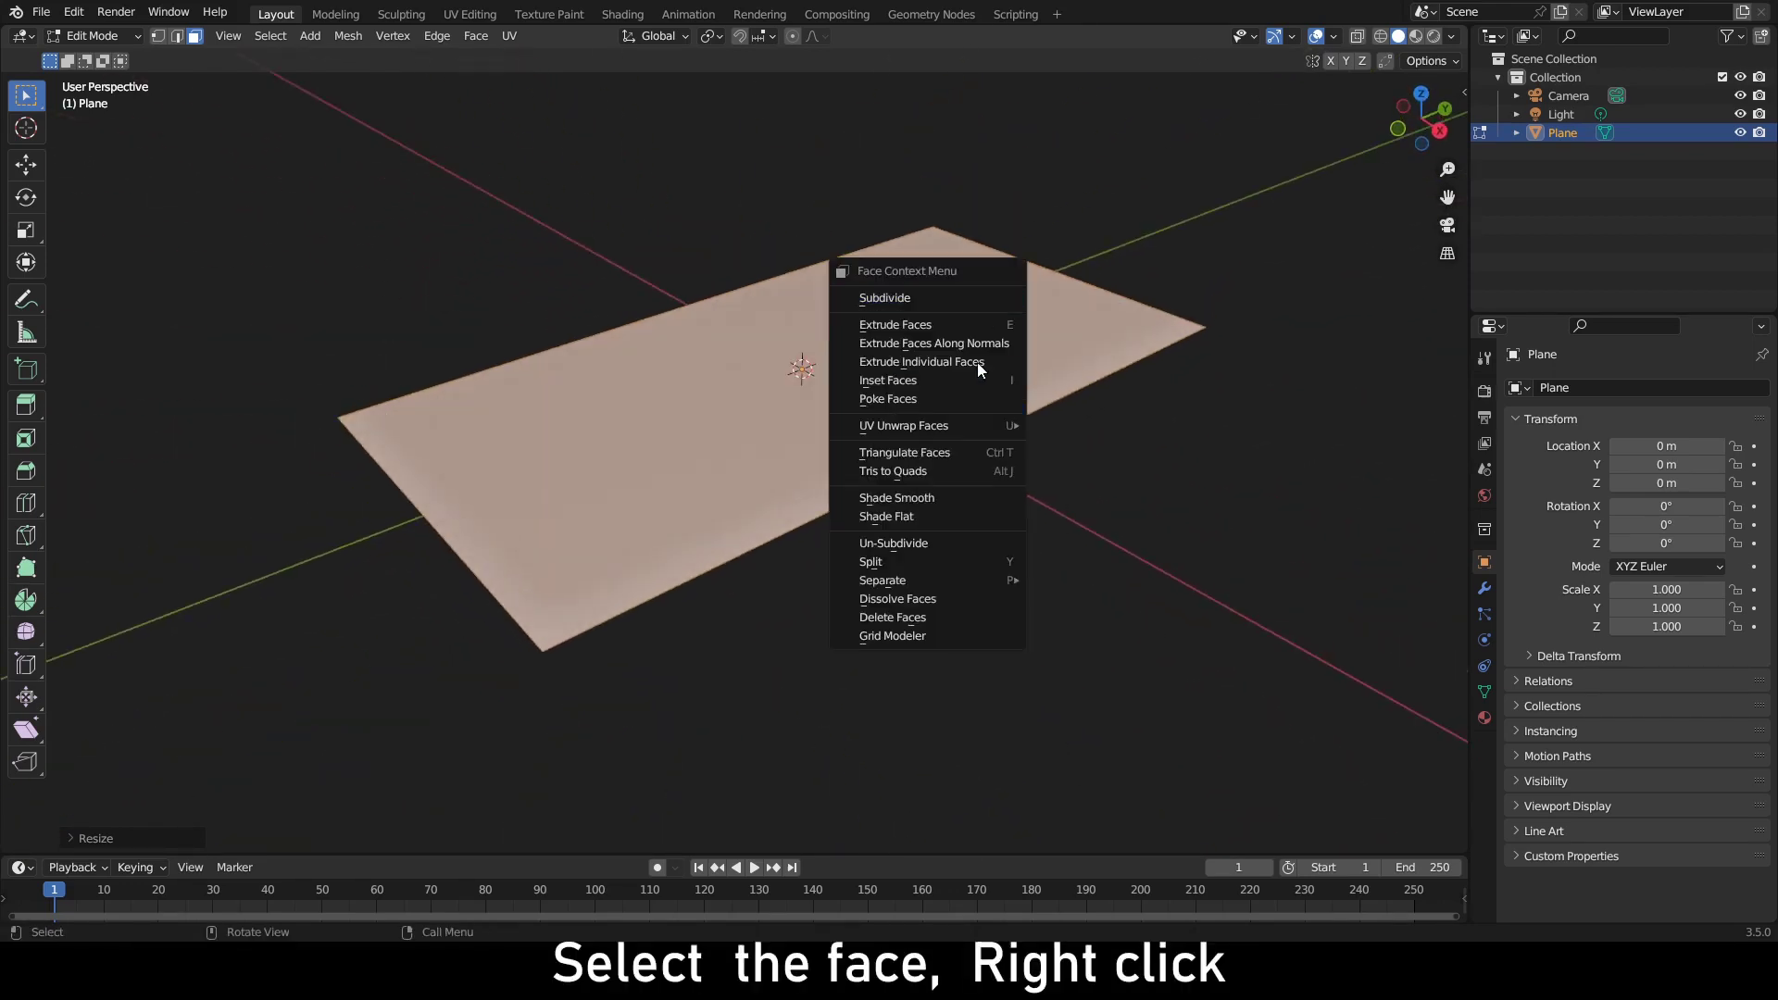
pyautogui.click(920, 635)
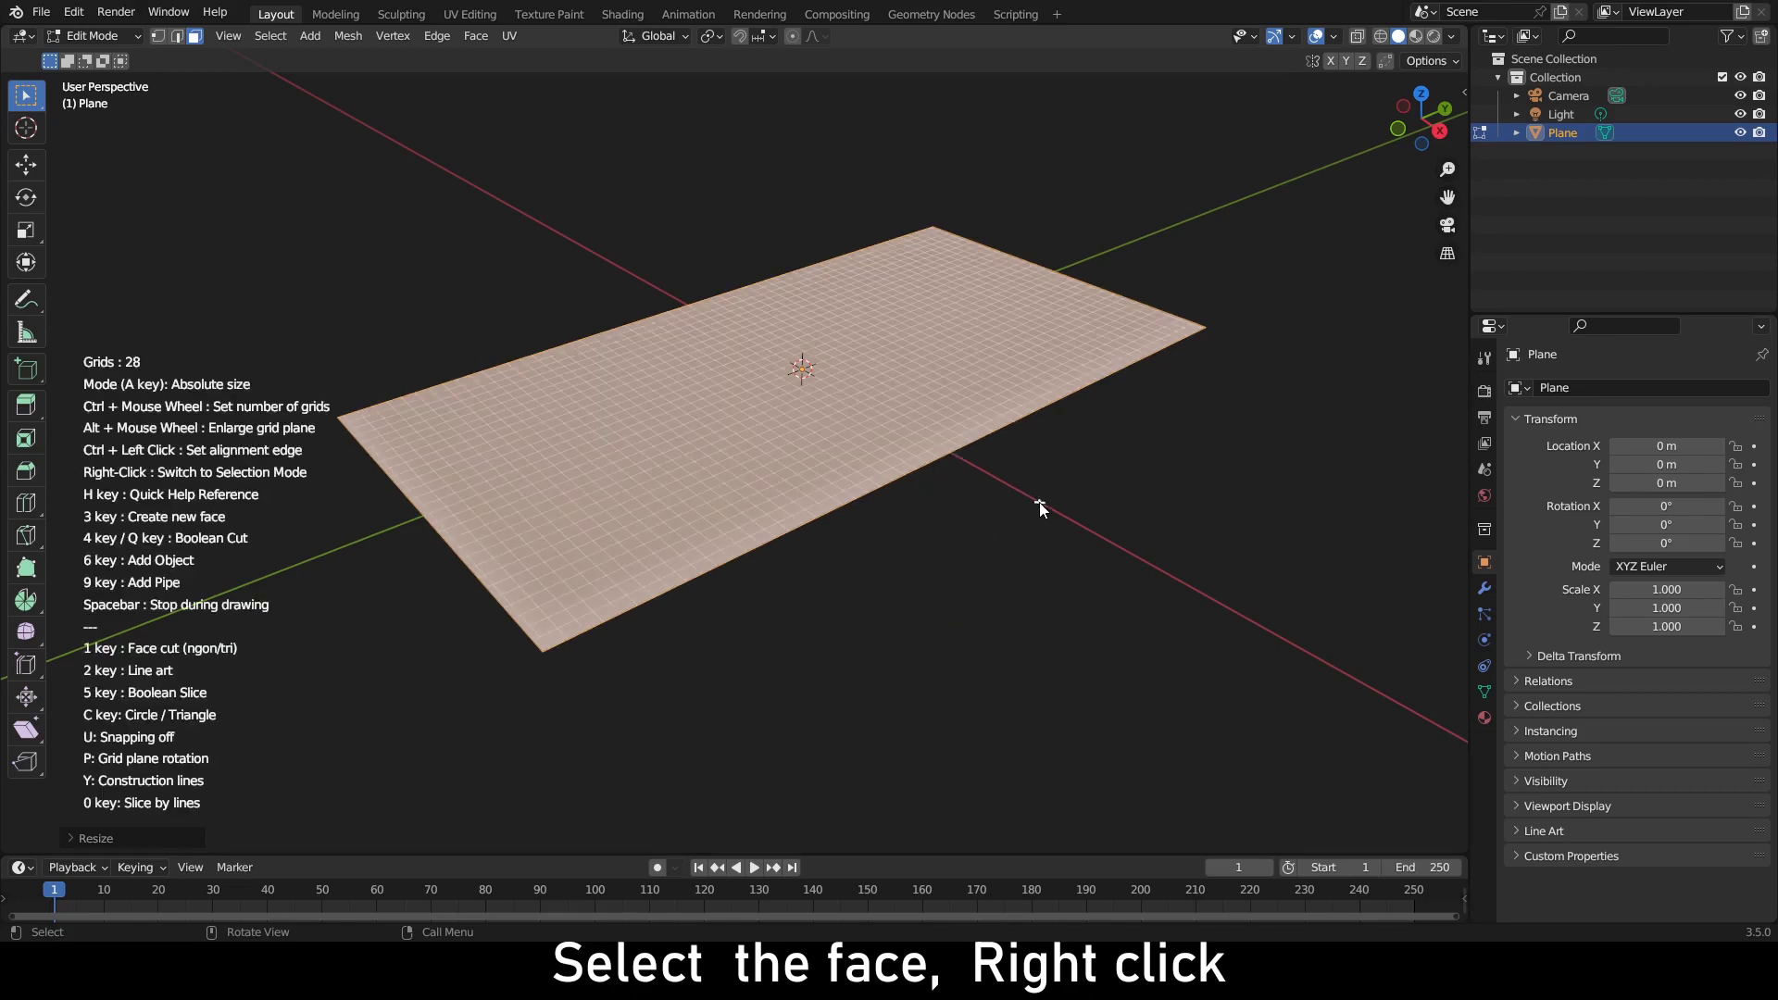
# Try denser grid counts on the face and enlarge the grid plane beyond its edges before shrinking it back
pyautogui.moveTo(1039, 502); pyautogui.dragTo(1050, 528, button='middle')
pyautogui.keyDown('ctrl'); pyautogui.scroll(7, 886, 587); pyautogui.keyUp('ctrl')
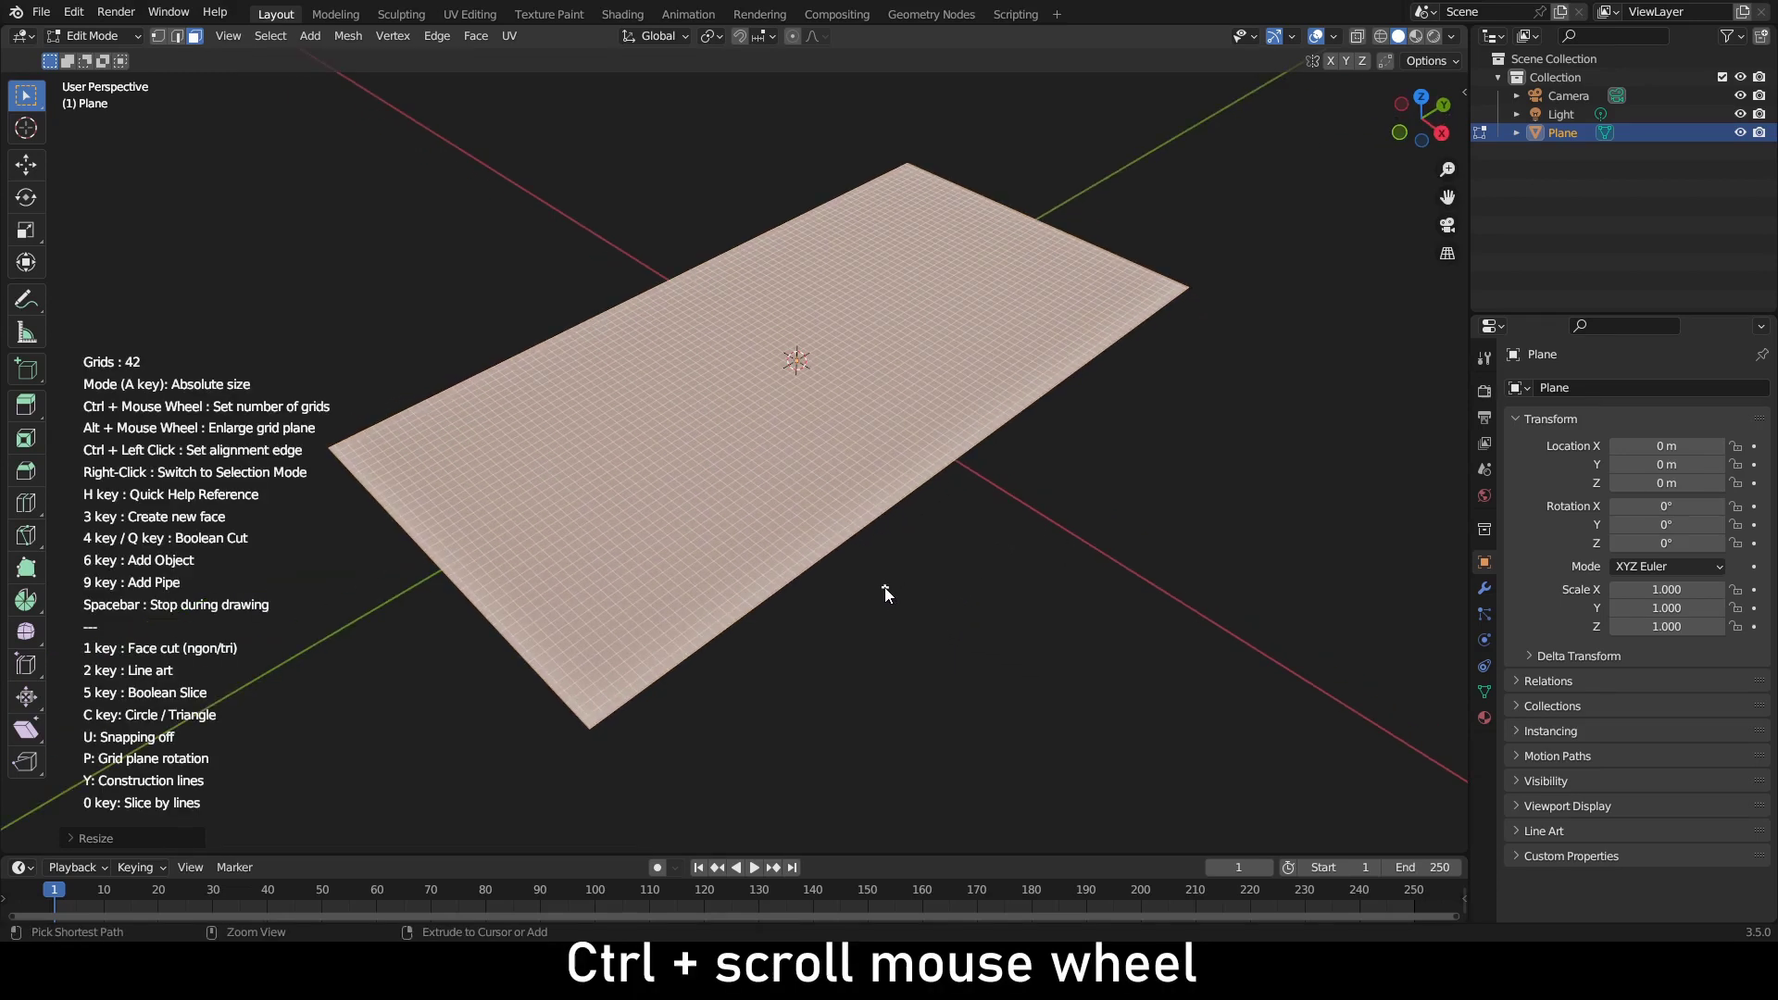
pyautogui.keyDown('ctrl'); pyautogui.scroll(-13, 886, 587); pyautogui.keyUp('ctrl')
pyautogui.keyDown('ctrl'); pyautogui.scroll(10, 886, 587); pyautogui.keyUp('ctrl')
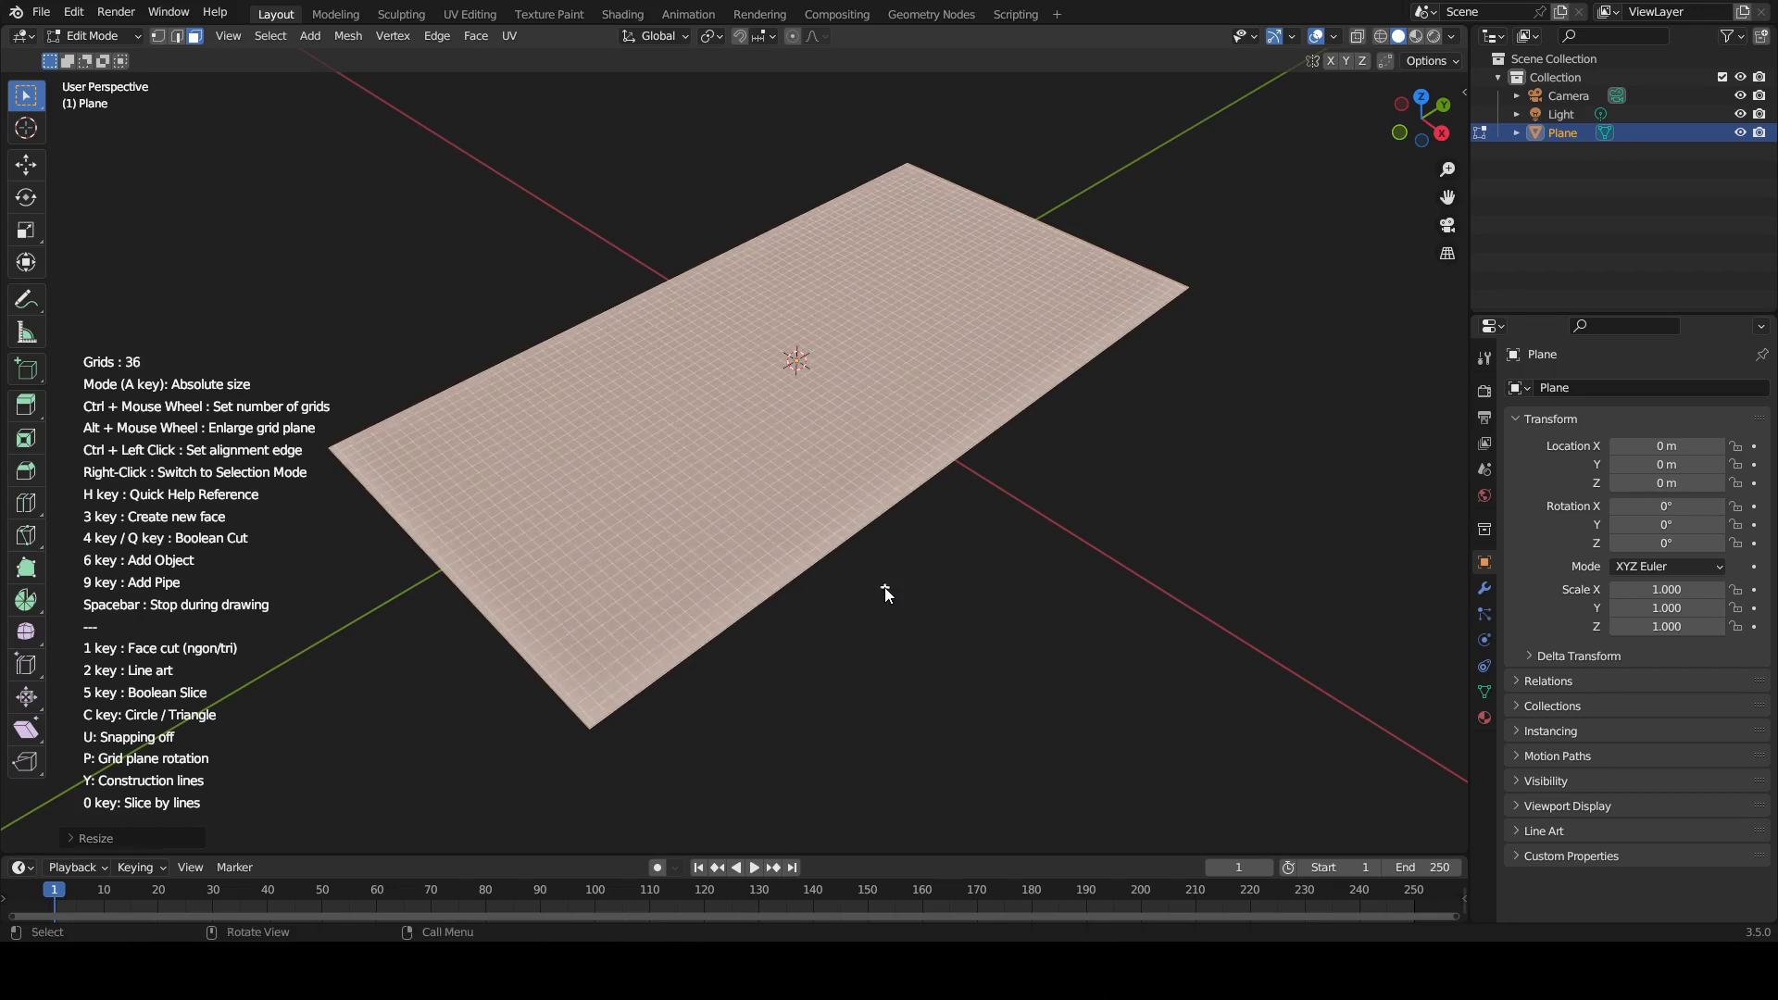
pyautogui.keyDown('alt'); pyautogui.scroll(4, 886, 587); pyautogui.keyUp('alt')
pyautogui.keyDown('alt'); pyautogui.scroll(-4, 885, 588); pyautogui.keyUp('alt')
pyautogui.keyDown('alt'); pyautogui.scroll(4, 885, 588); pyautogui.keyUp('alt')
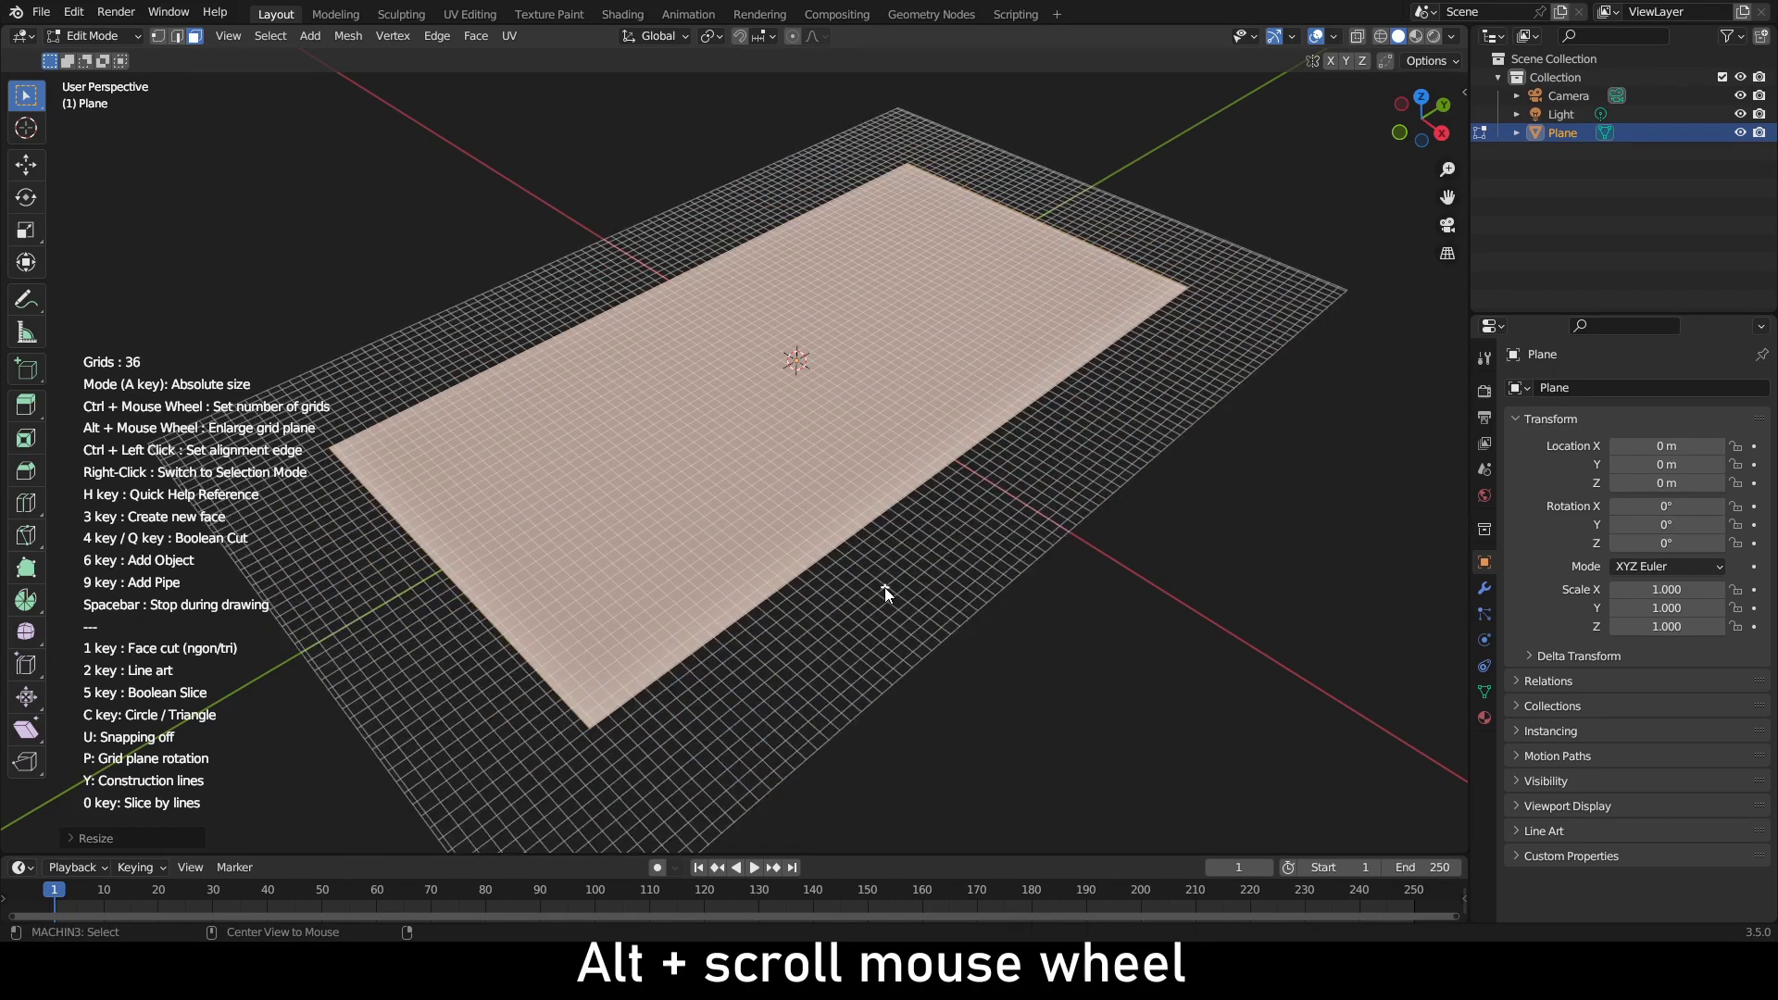
pyautogui.keyDown('alt'); pyautogui.scroll(-5, 885, 588); pyautogui.keyUp('alt')
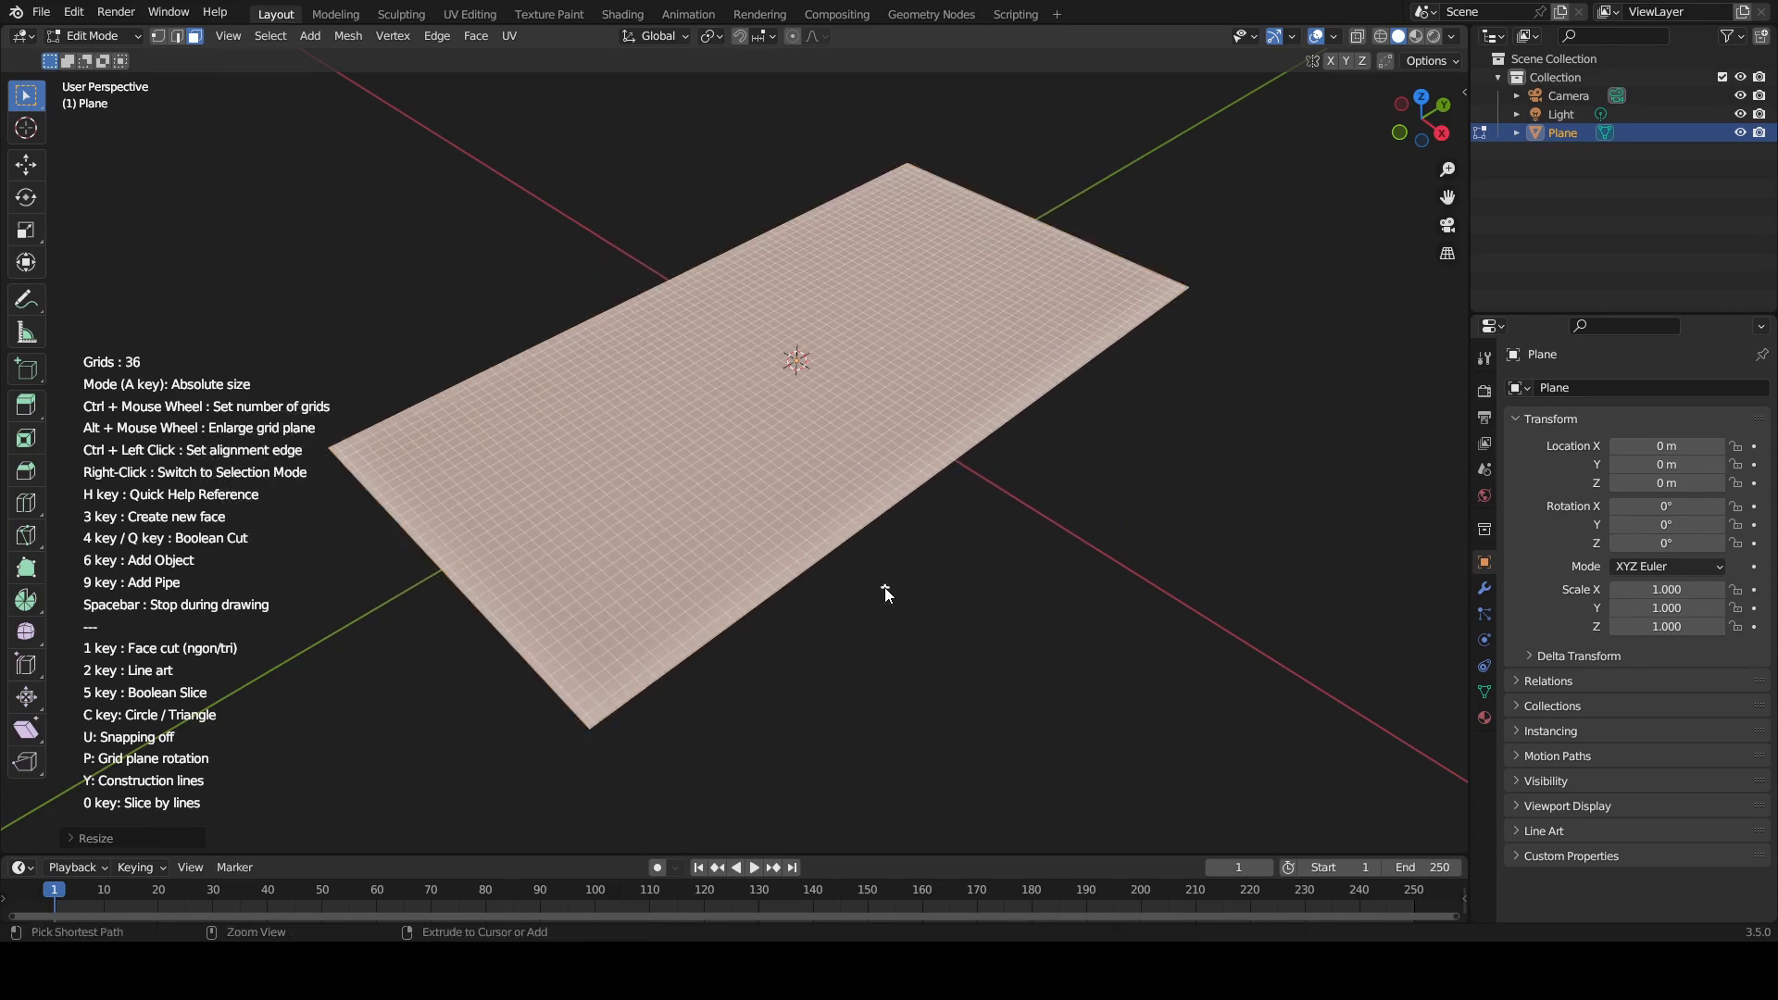
# Set the grid count to 22 and draw a closed outline with chamfered corners and notched long sides just inside the face's border
pyautogui.keyDown('ctrl'); pyautogui.scroll(-7, 886, 587); pyautogui.keyUp('ctrl')
pyautogui.moveTo(984, 536); pyautogui.dragTo(1056, 574, button='middle')
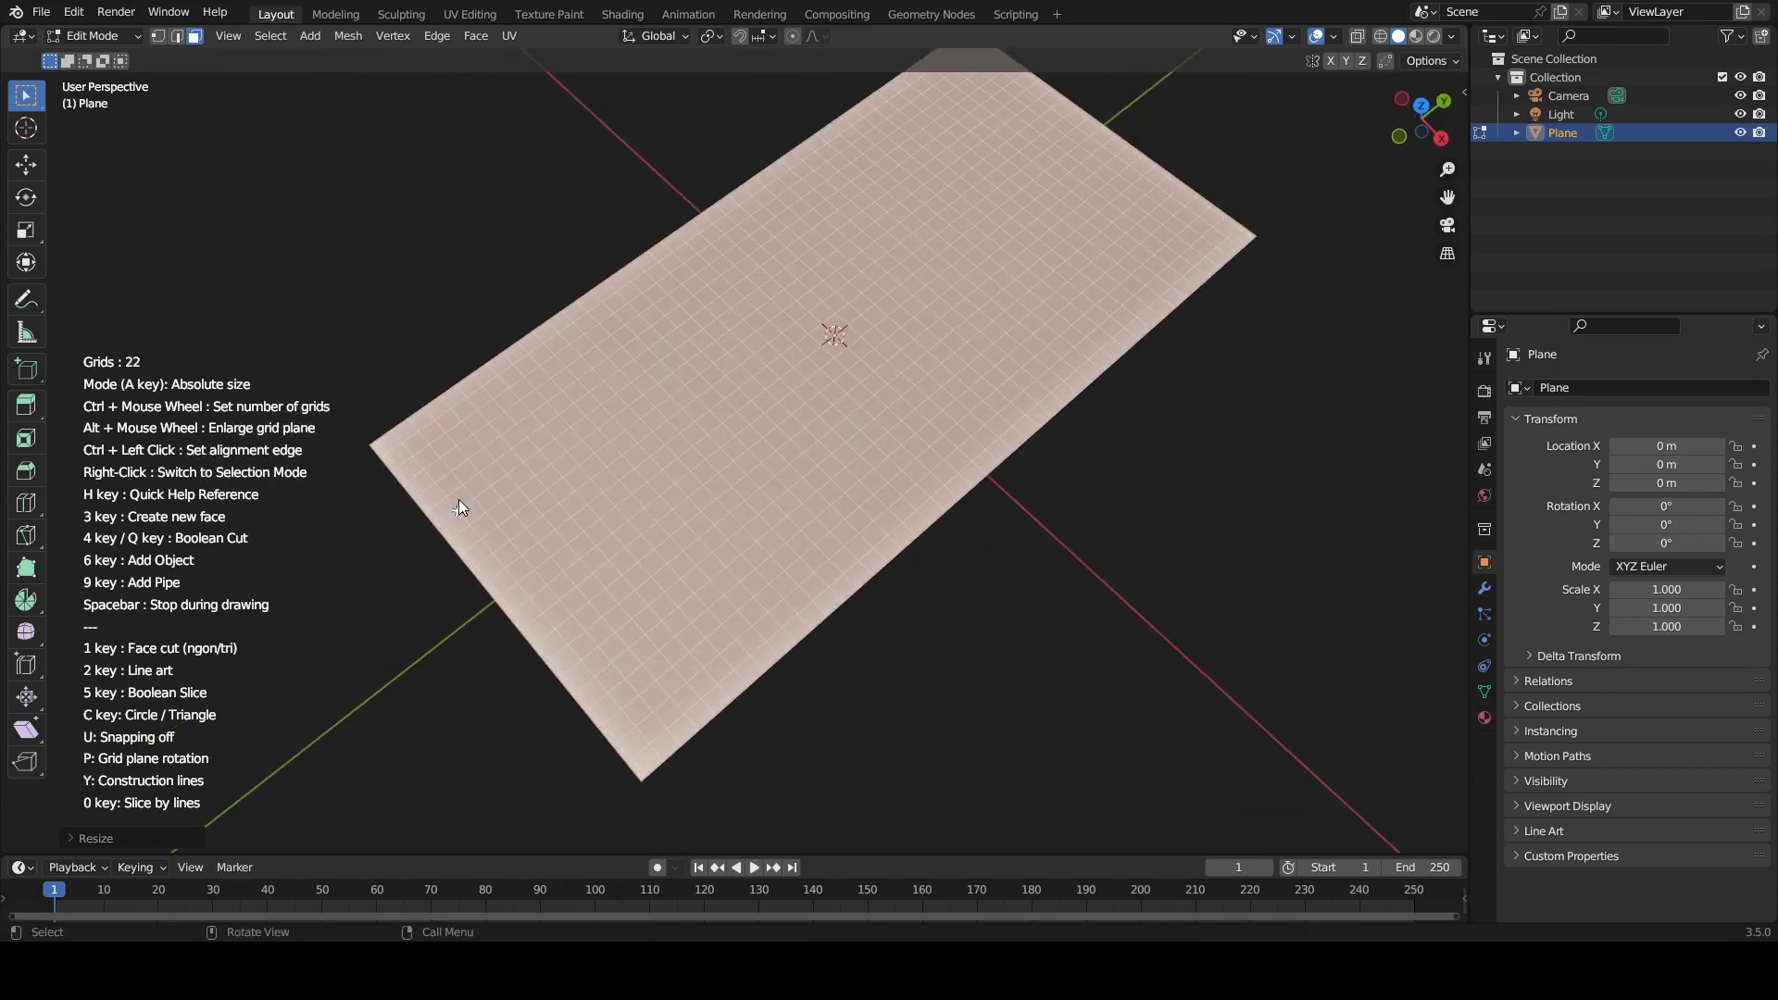
pyautogui.click(470, 441)
pyautogui.moveTo(843, 194)
pyautogui.mouseDown(button='middle')
pyautogui.moveTo(847, 285)
pyautogui.moveTo(869, 168)
pyautogui.moveTo(854, 204)
pyautogui.mouseUp(button='middle')
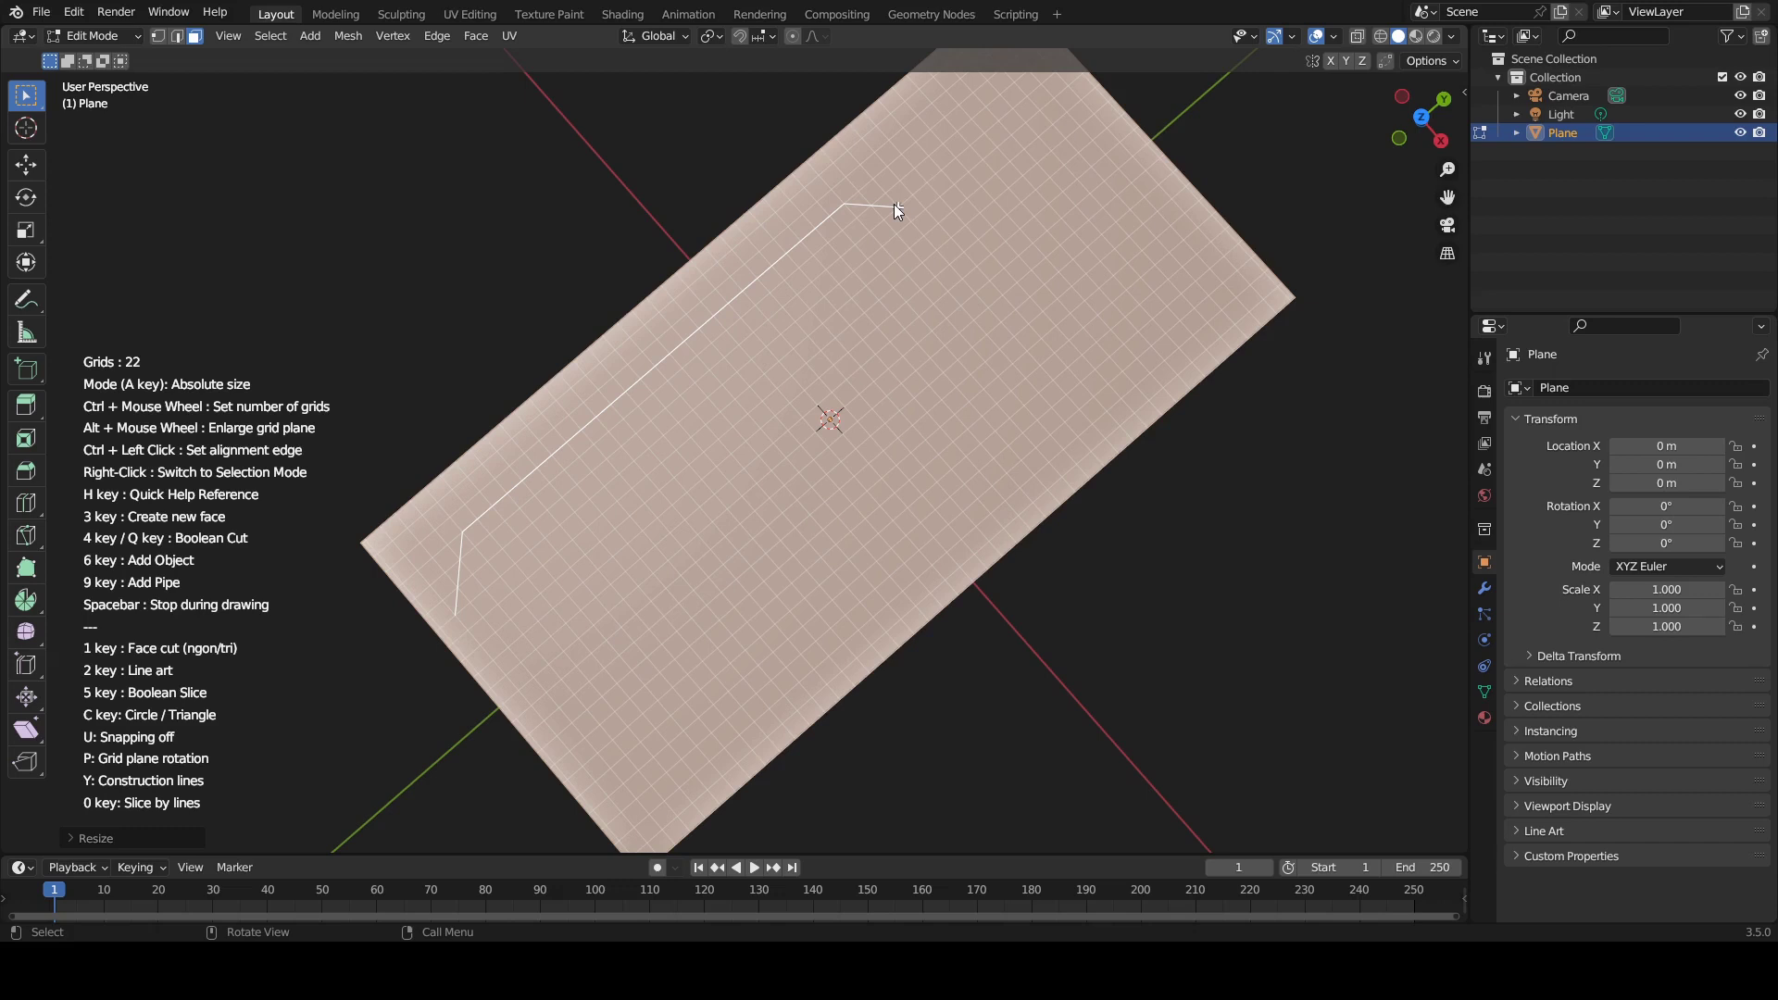
pyautogui.click(897, 206)
pyautogui.click(1081, 95)
pyautogui.click(1222, 311)
pyautogui.click(917, 551)
pyautogui.click(724, 747)
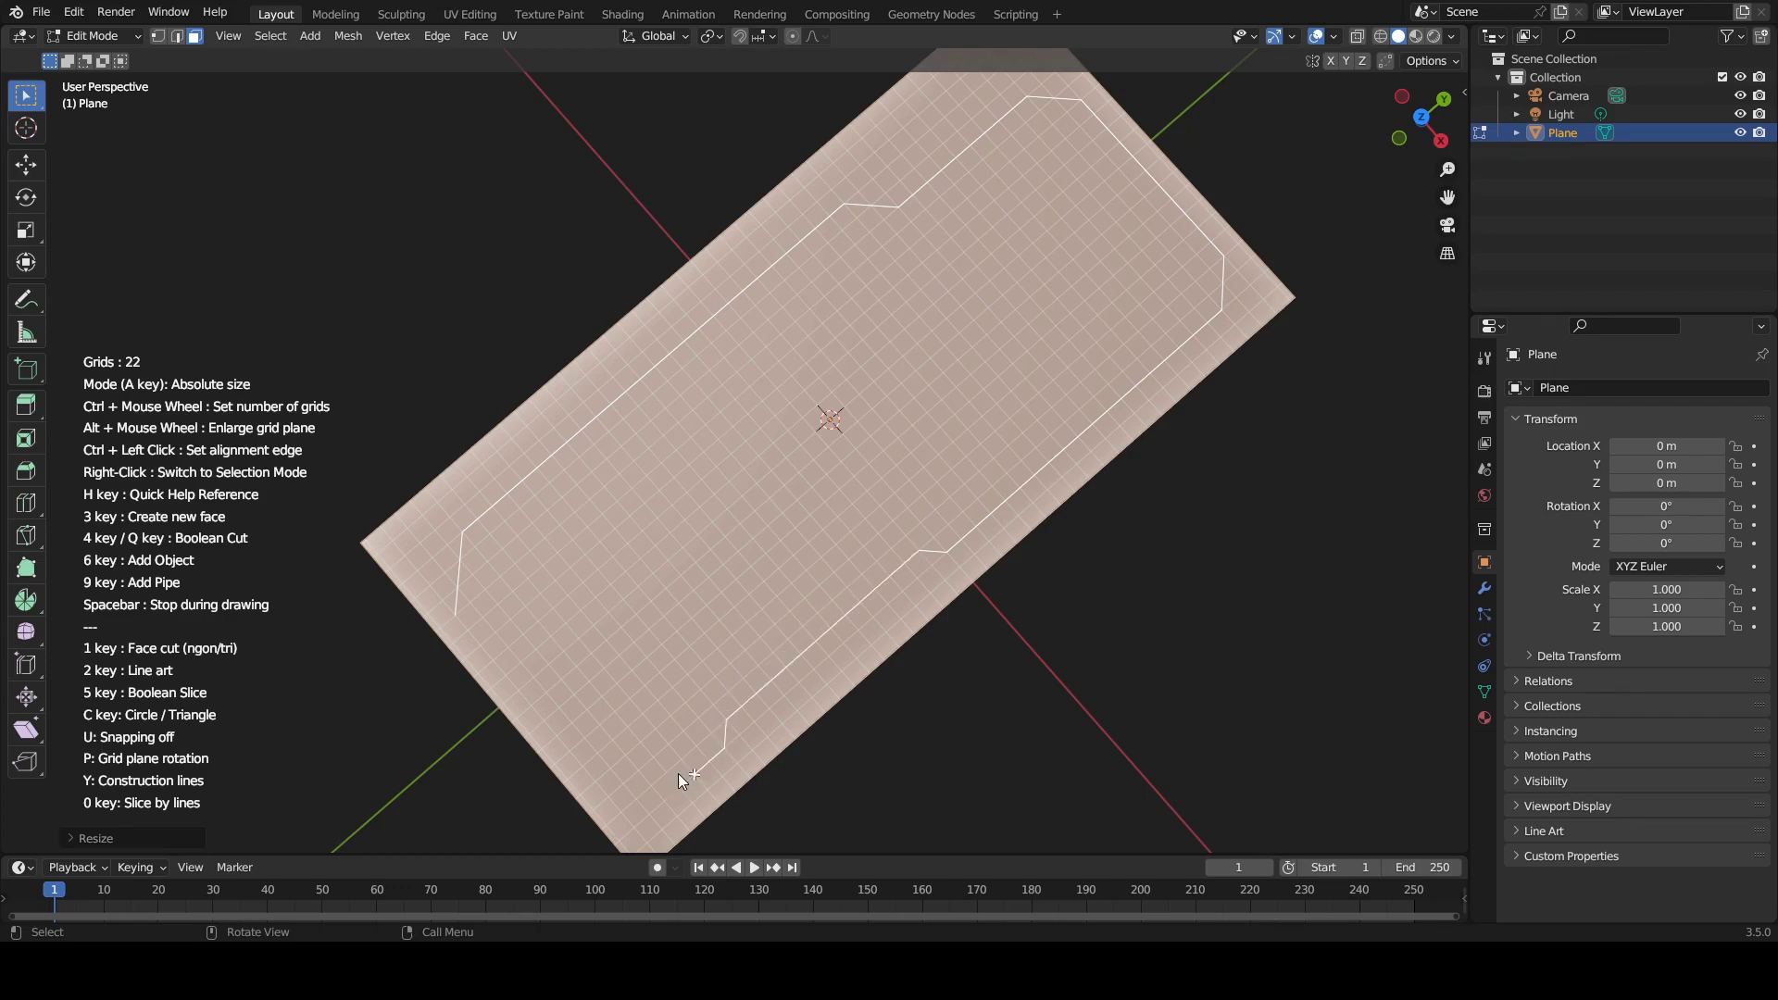
pyautogui.click(608, 795)
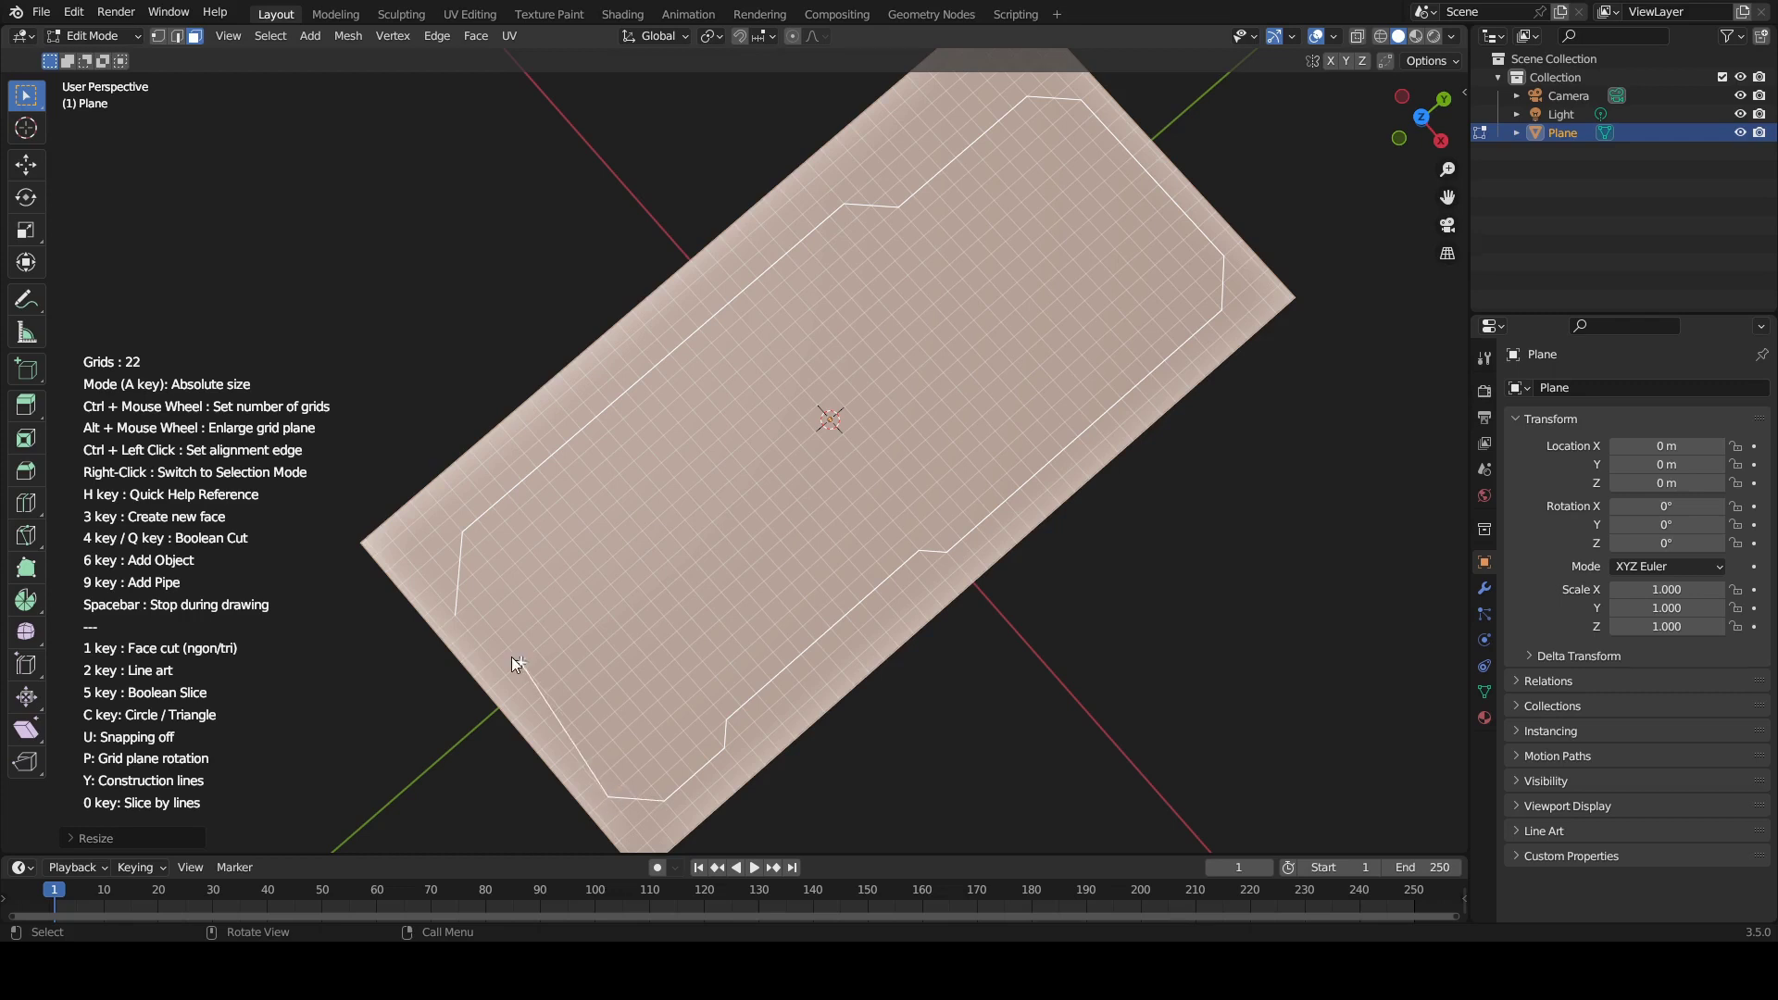
pyautogui.click(458, 614)
# Select the whole drawn outline in Selection Mode and slightly bevel its corners with bevel shape 4
pyautogui.moveTo(844, 604)
pyautogui.mouseDown(button='middle')
pyautogui.moveTo(978, 463)
pyautogui.moveTo(906, 459)
pyautogui.mouseUp(button='middle')
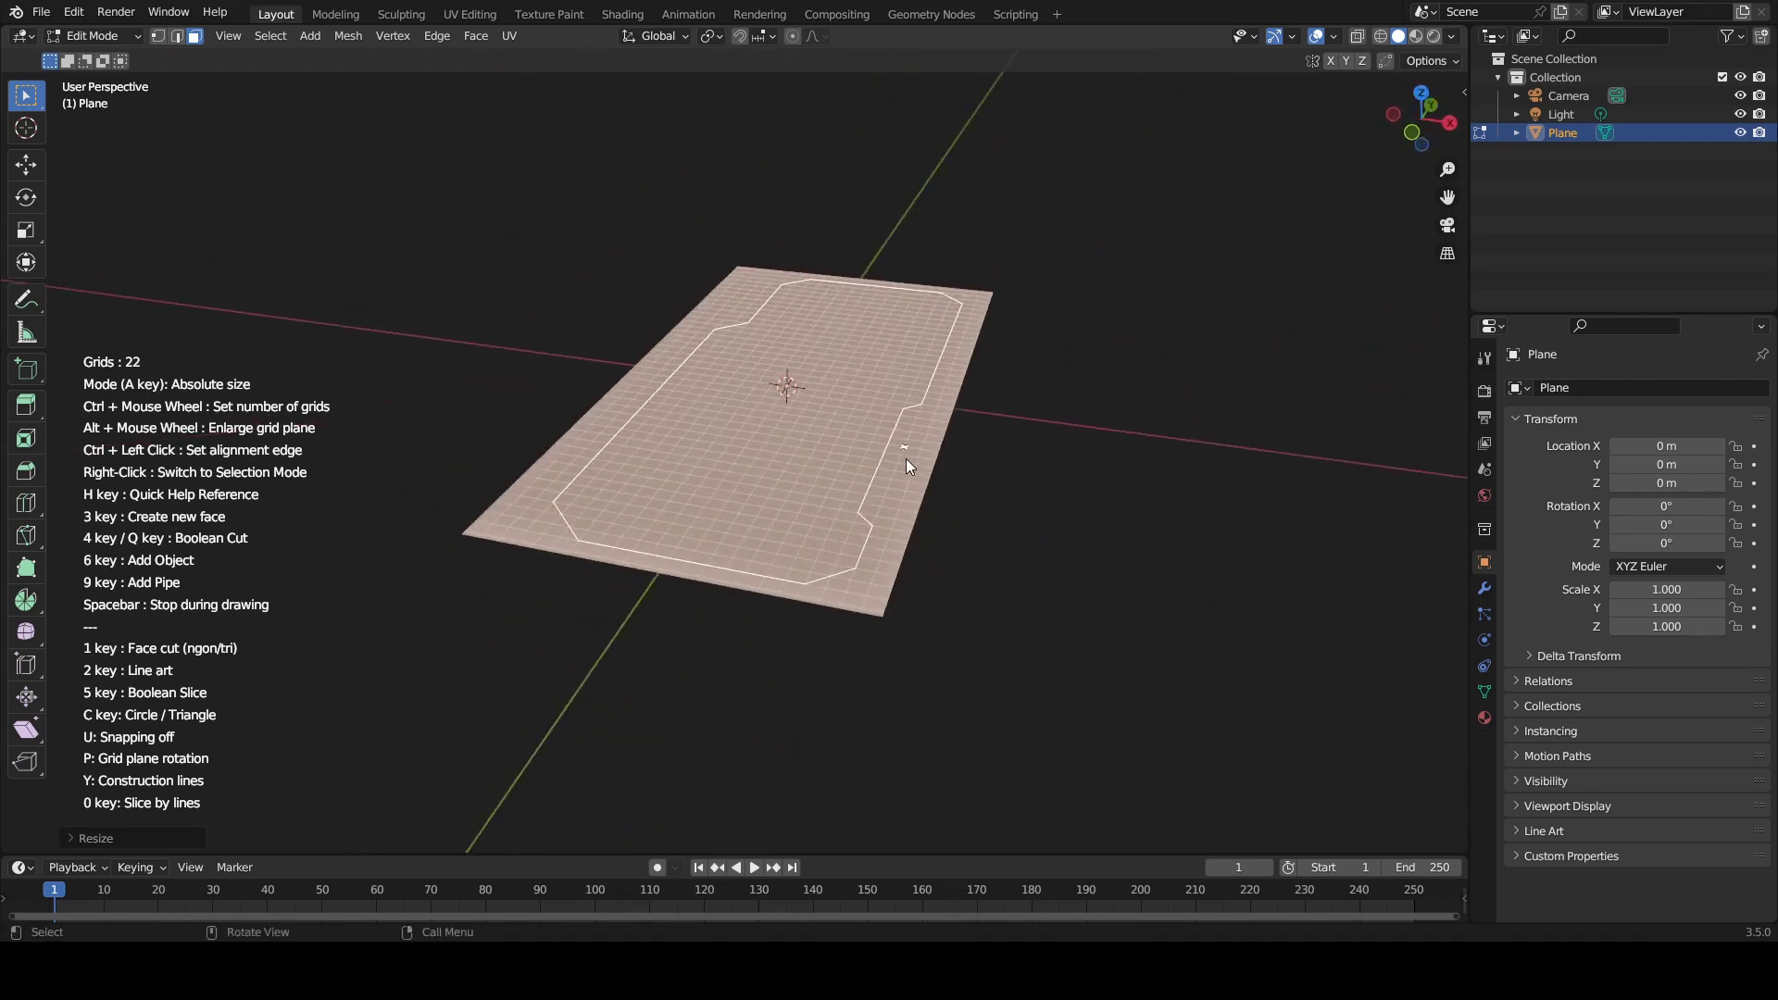
pyautogui.scroll(3, 904, 463)
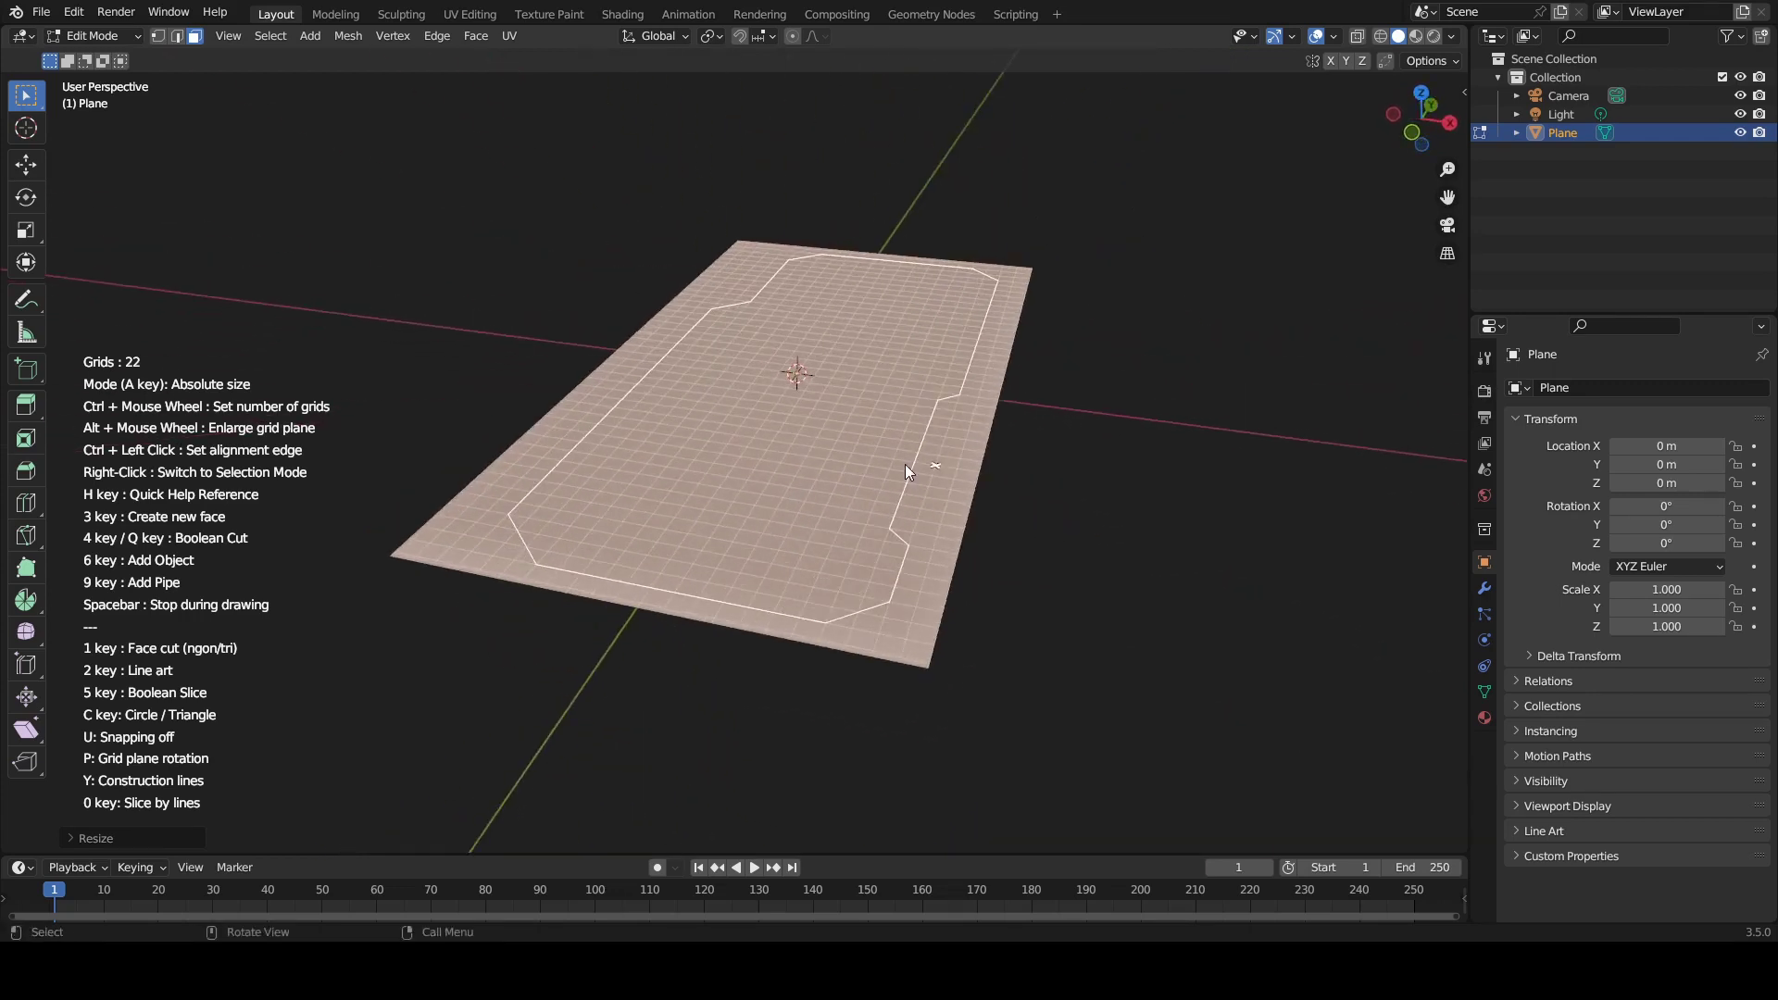
pyautogui.rightClick(744, 211)
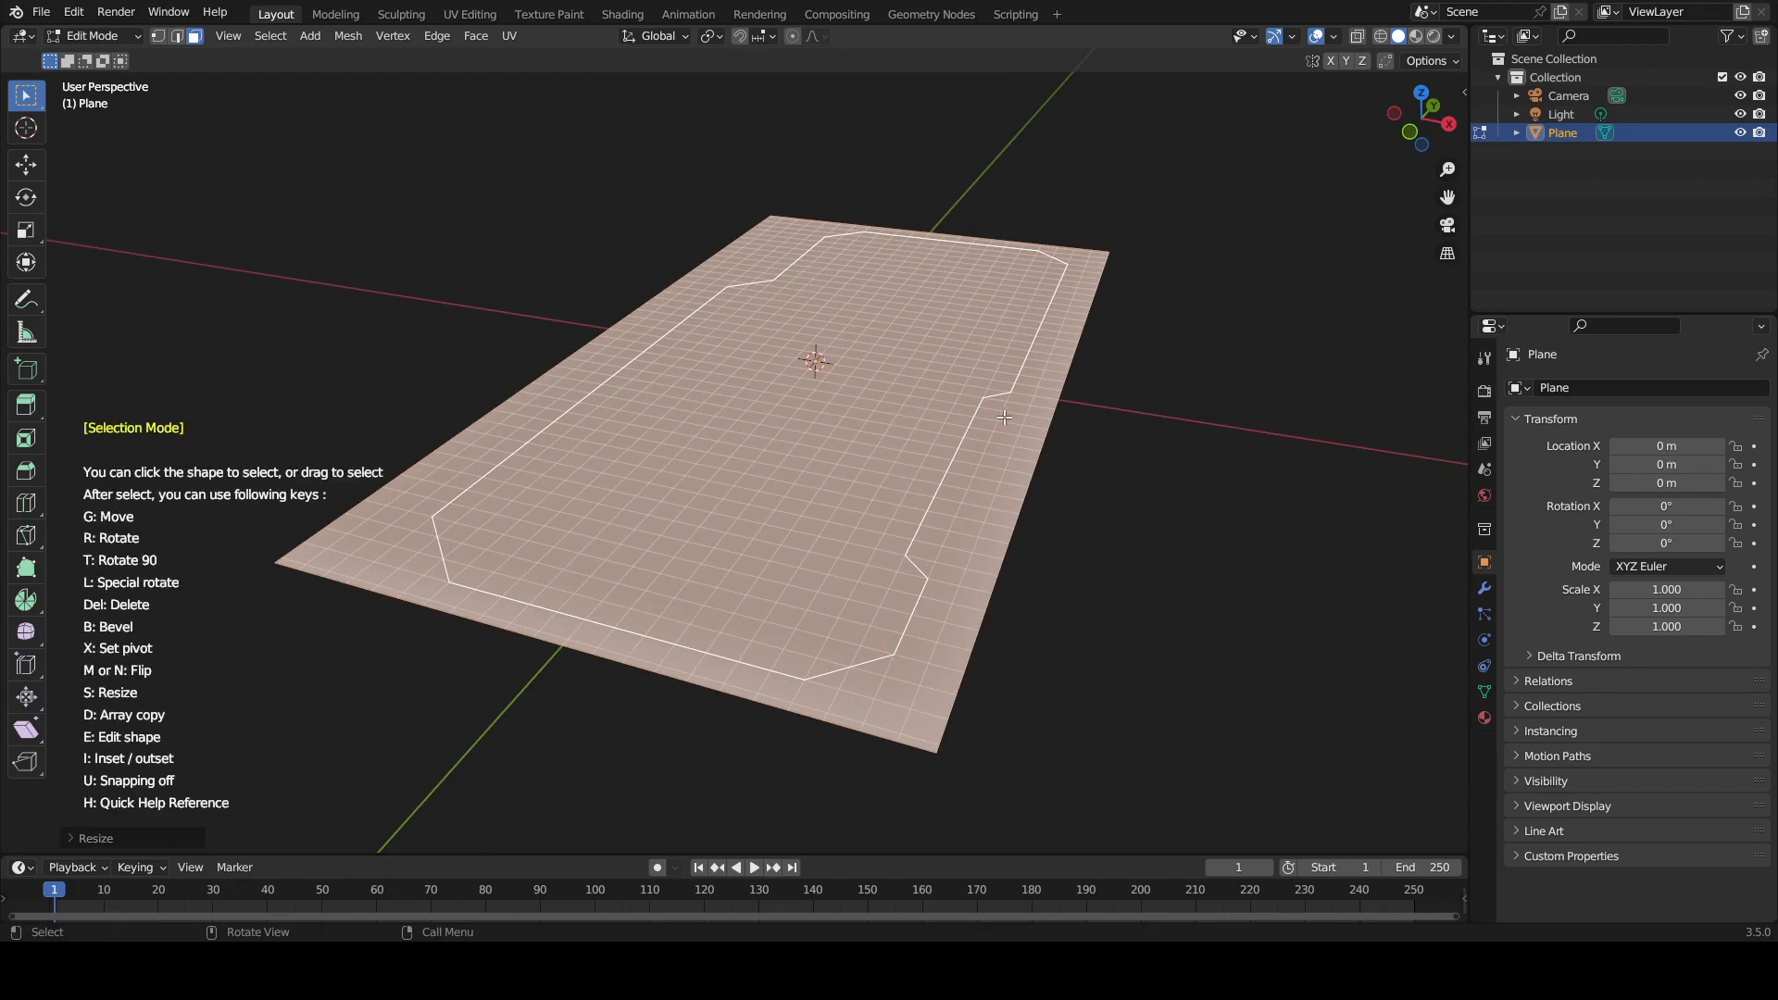
pyautogui.scroll(1, 1005, 419)
pyautogui.press('a')
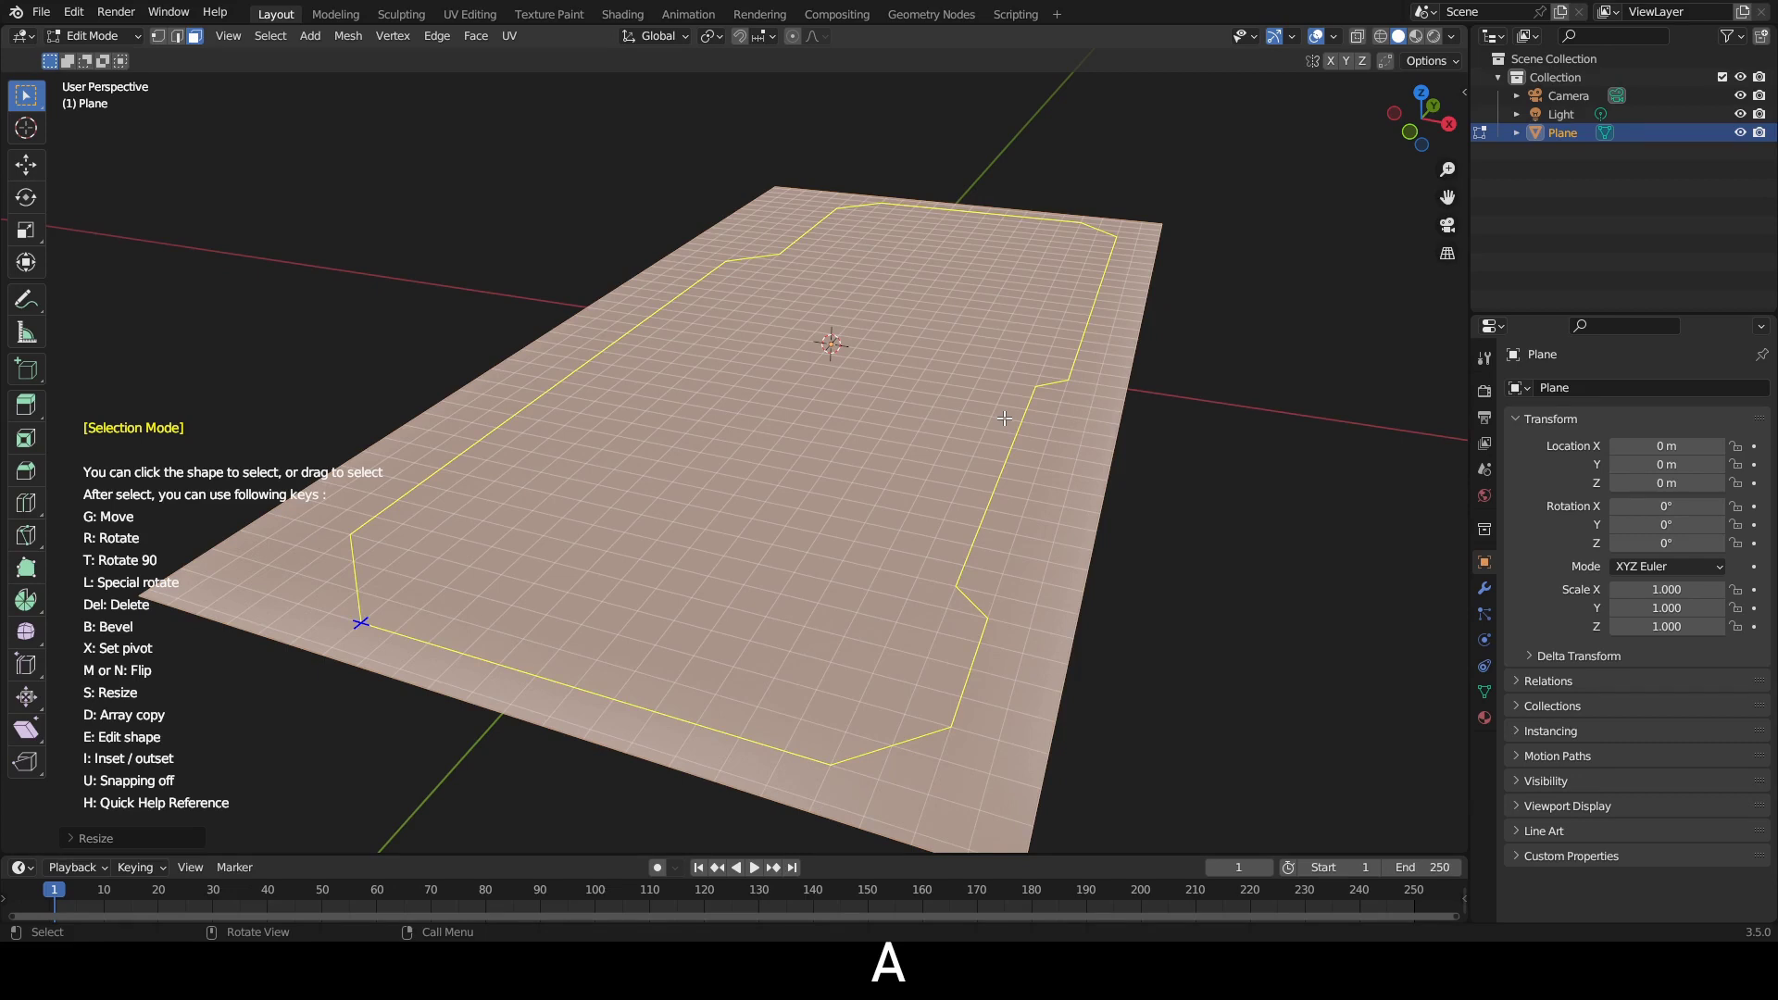
pyautogui.press('b')
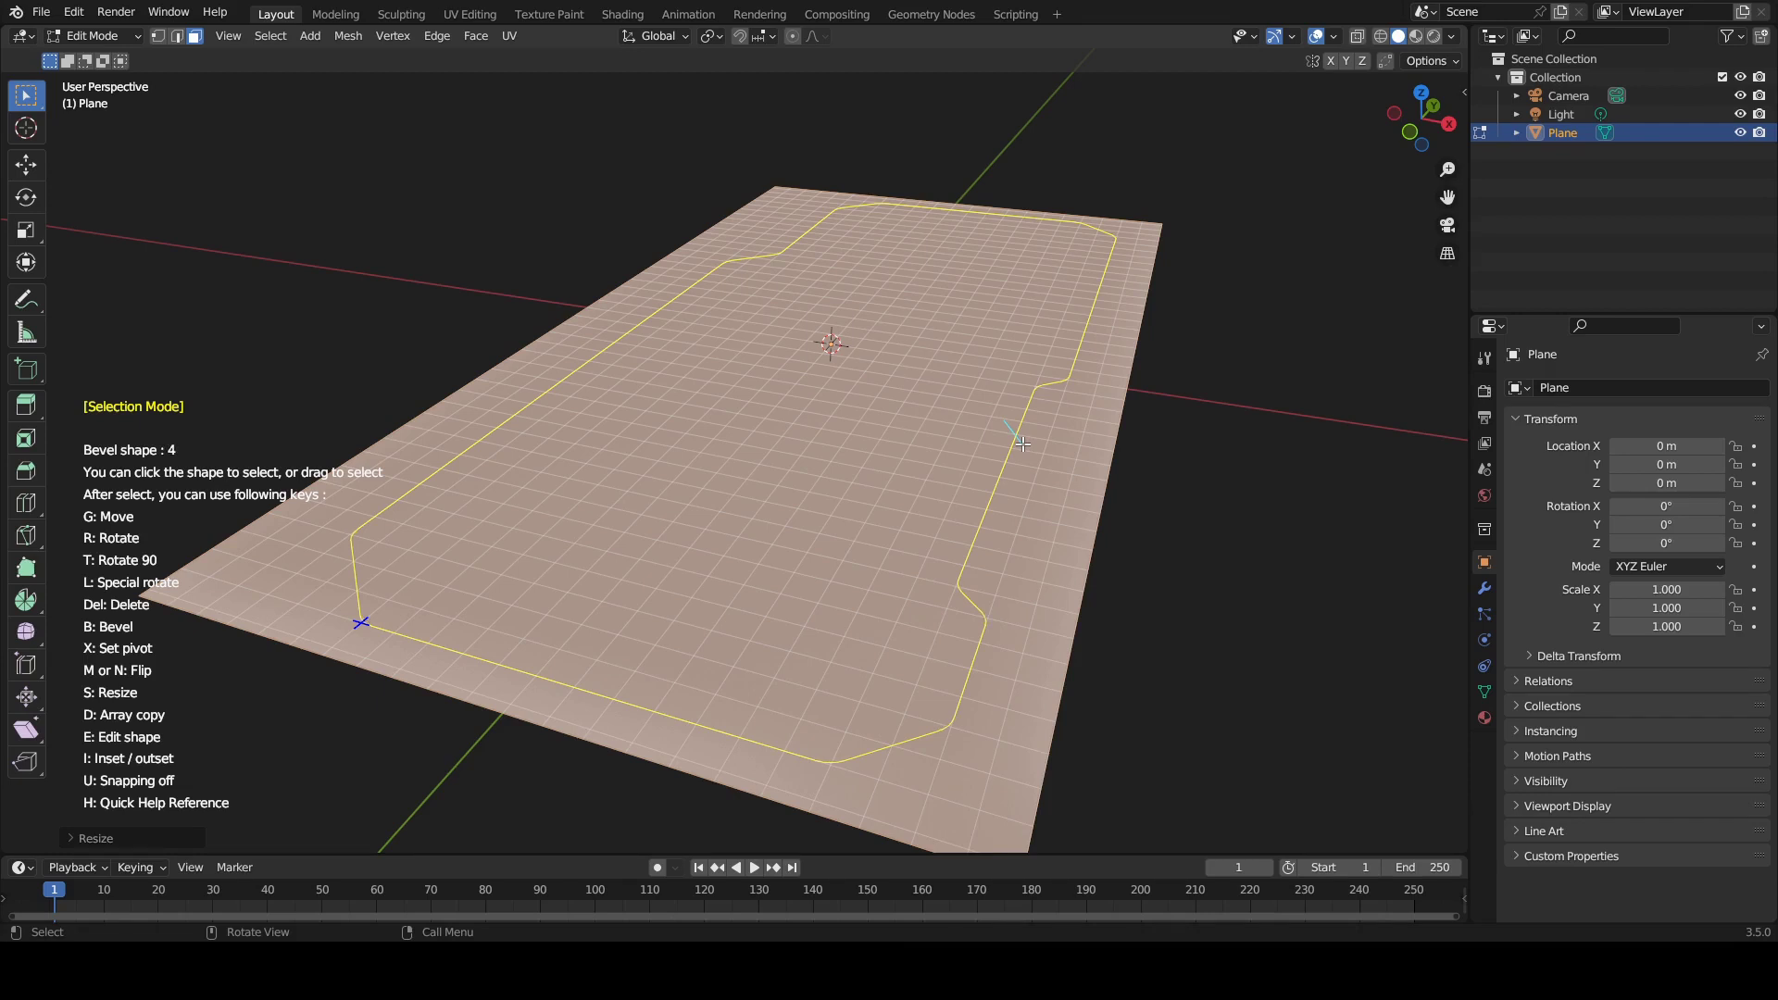
# Create a new face from the bevelled outline and extrude it upward about 0.033 m
pyautogui.moveTo(1023, 444); pyautogui.dragTo(932, 426, button='middle')
pyautogui.press('3')
pyautogui.scroll(1, 983, 466)
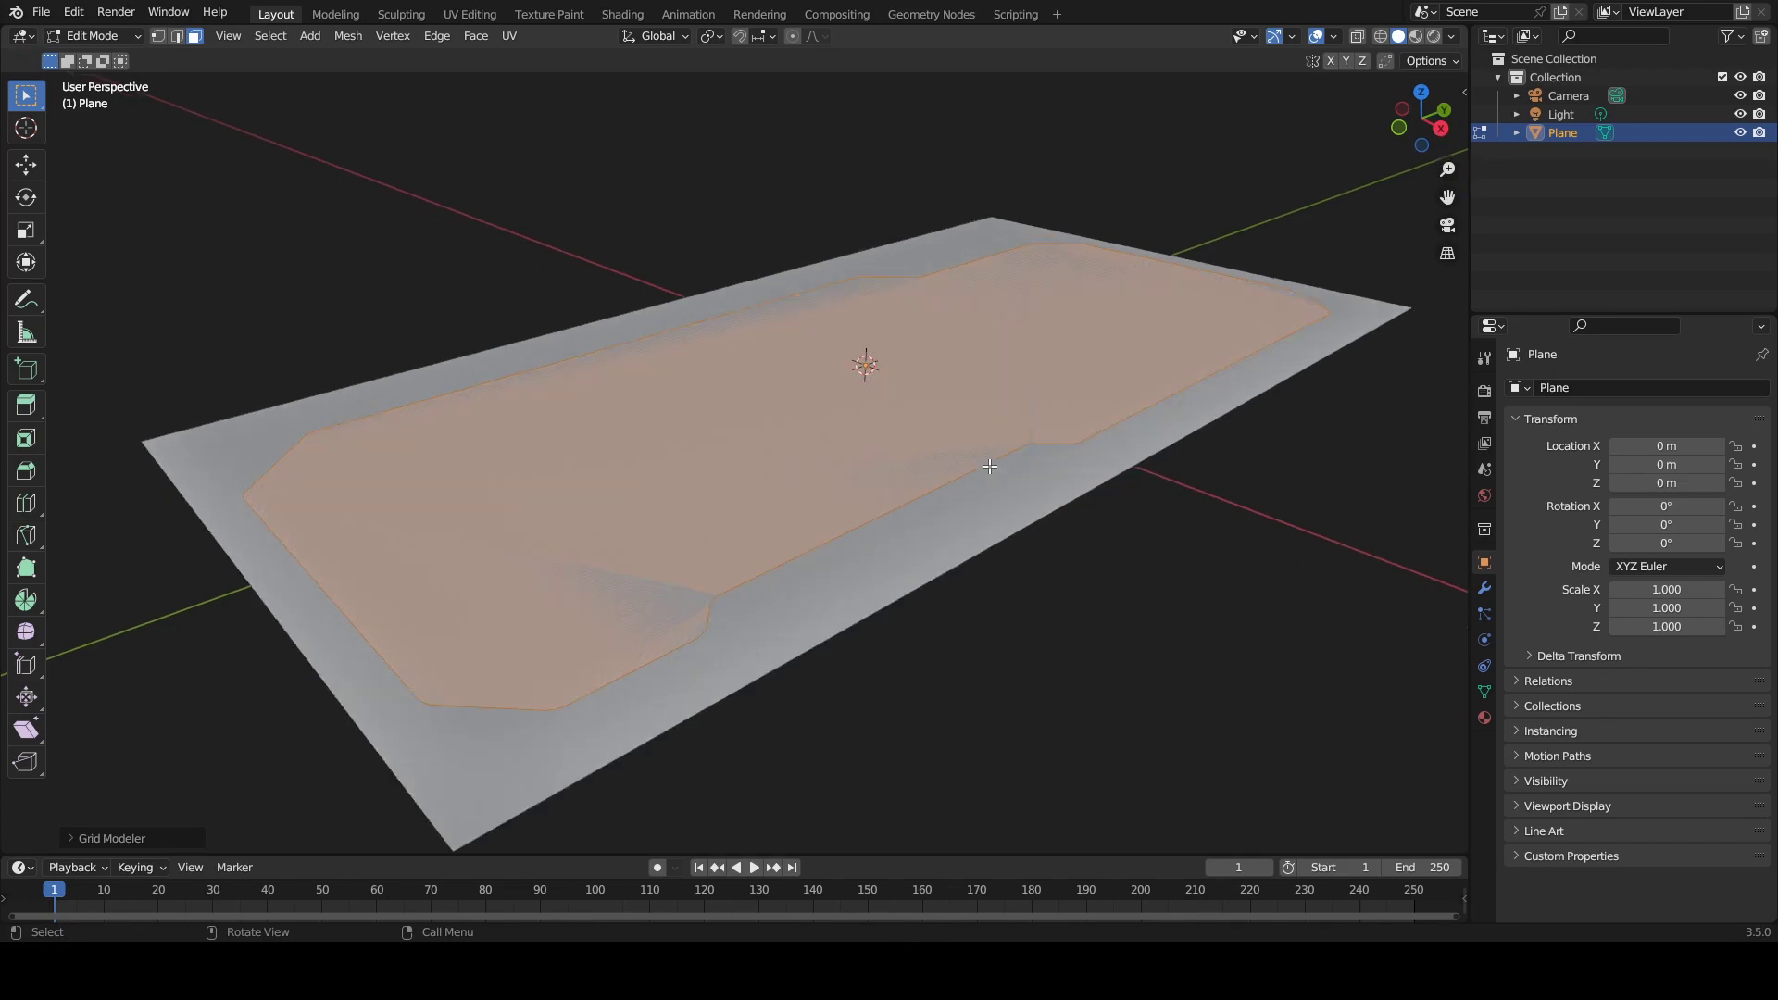
pyautogui.press('e')
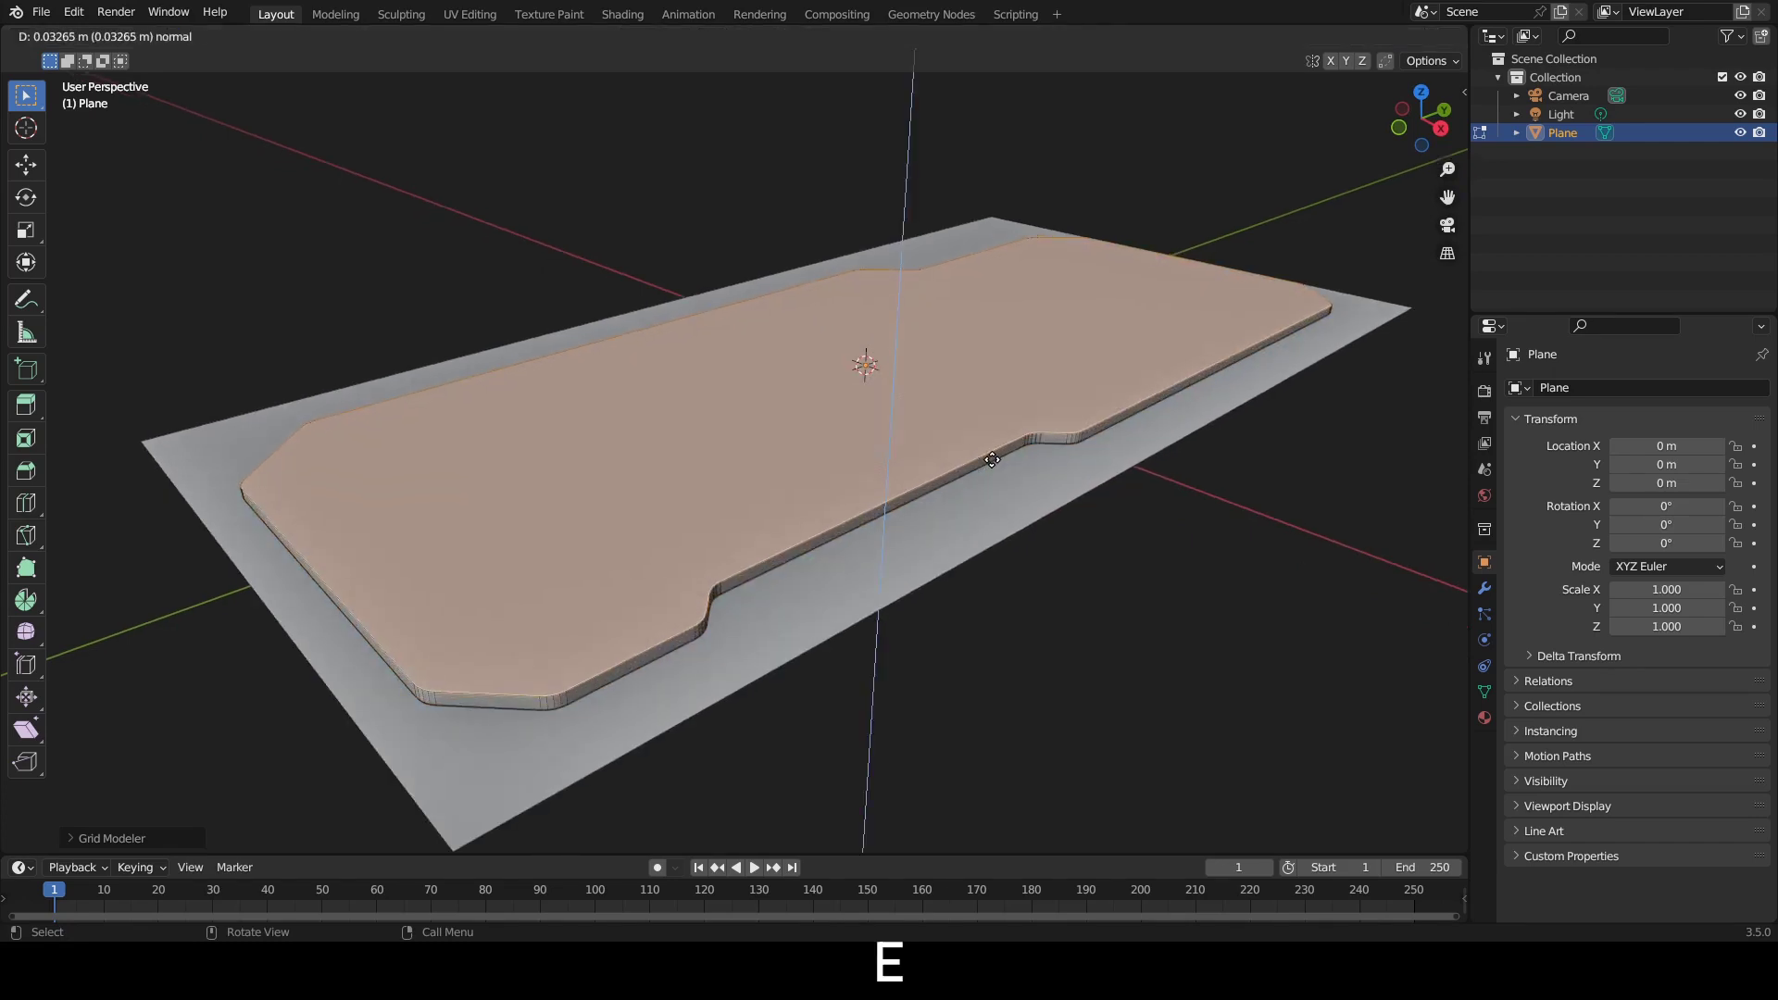
pyautogui.click(993, 461)
# Start Grid Modeler on the raised face and draw a closed inner outline with chamfered corners and a step in one long side
pyautogui.moveTo(993, 460); pyautogui.dragTo(965, 370, button='middle')
pyautogui.rightClick(965, 370)
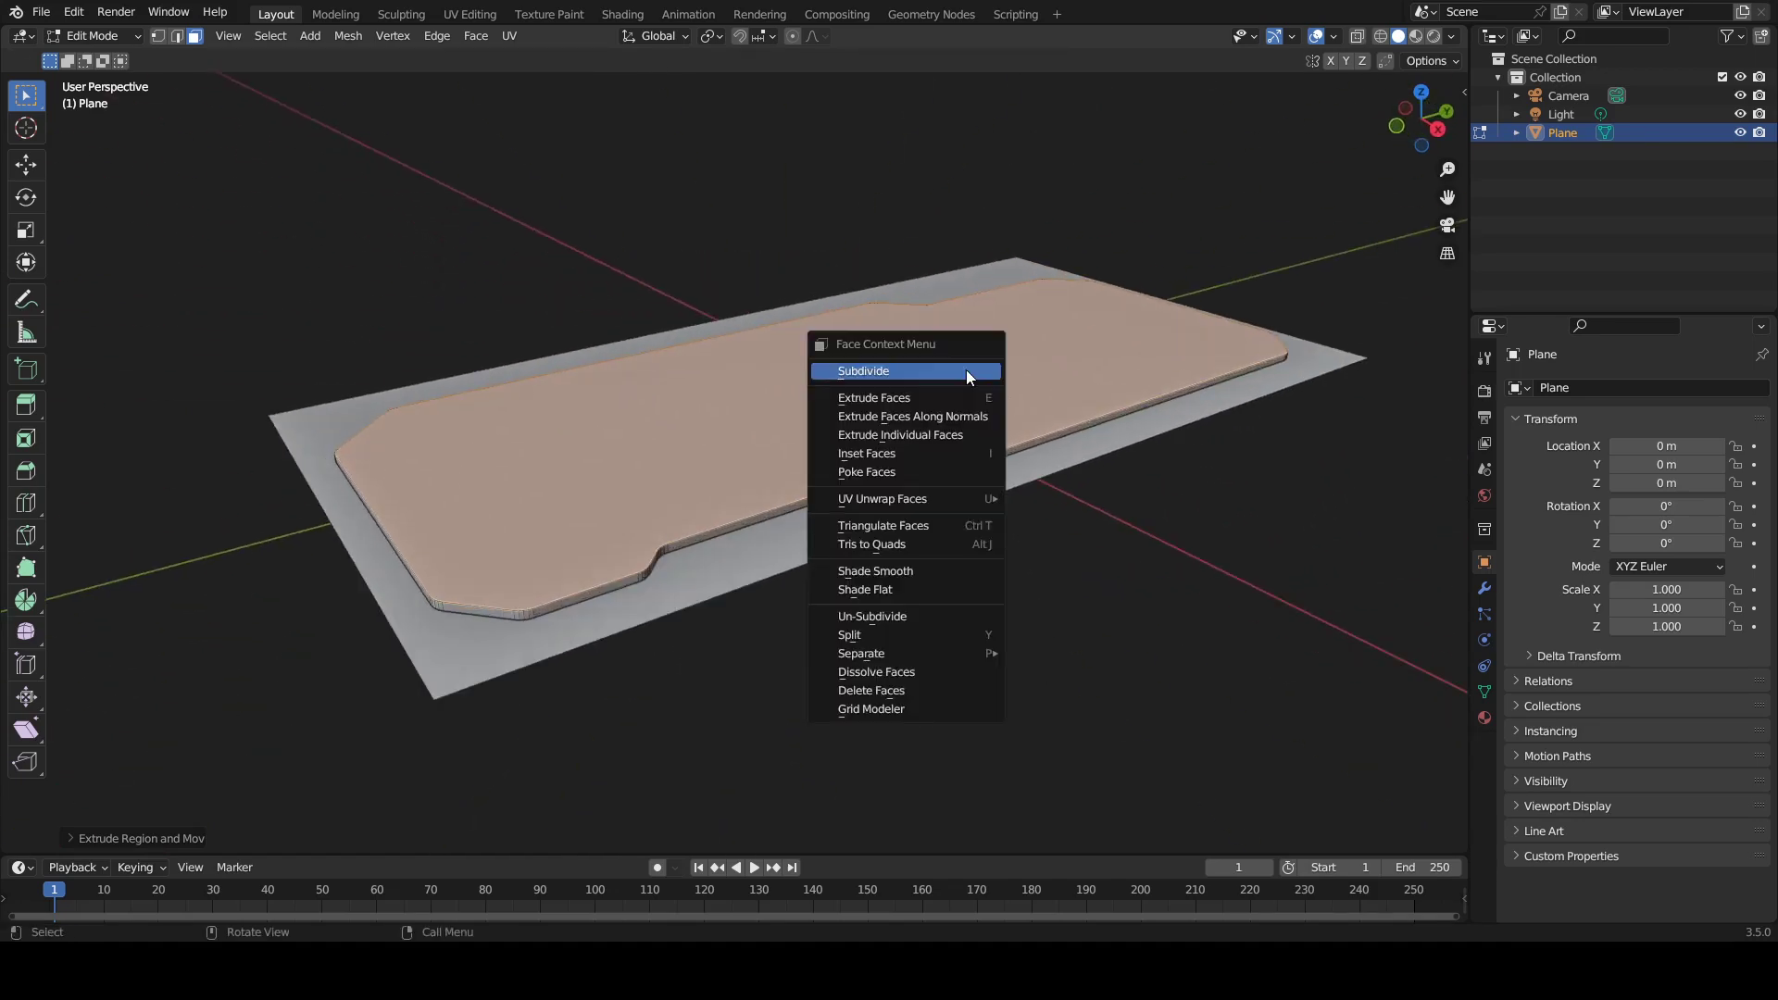
pyautogui.click(882, 709)
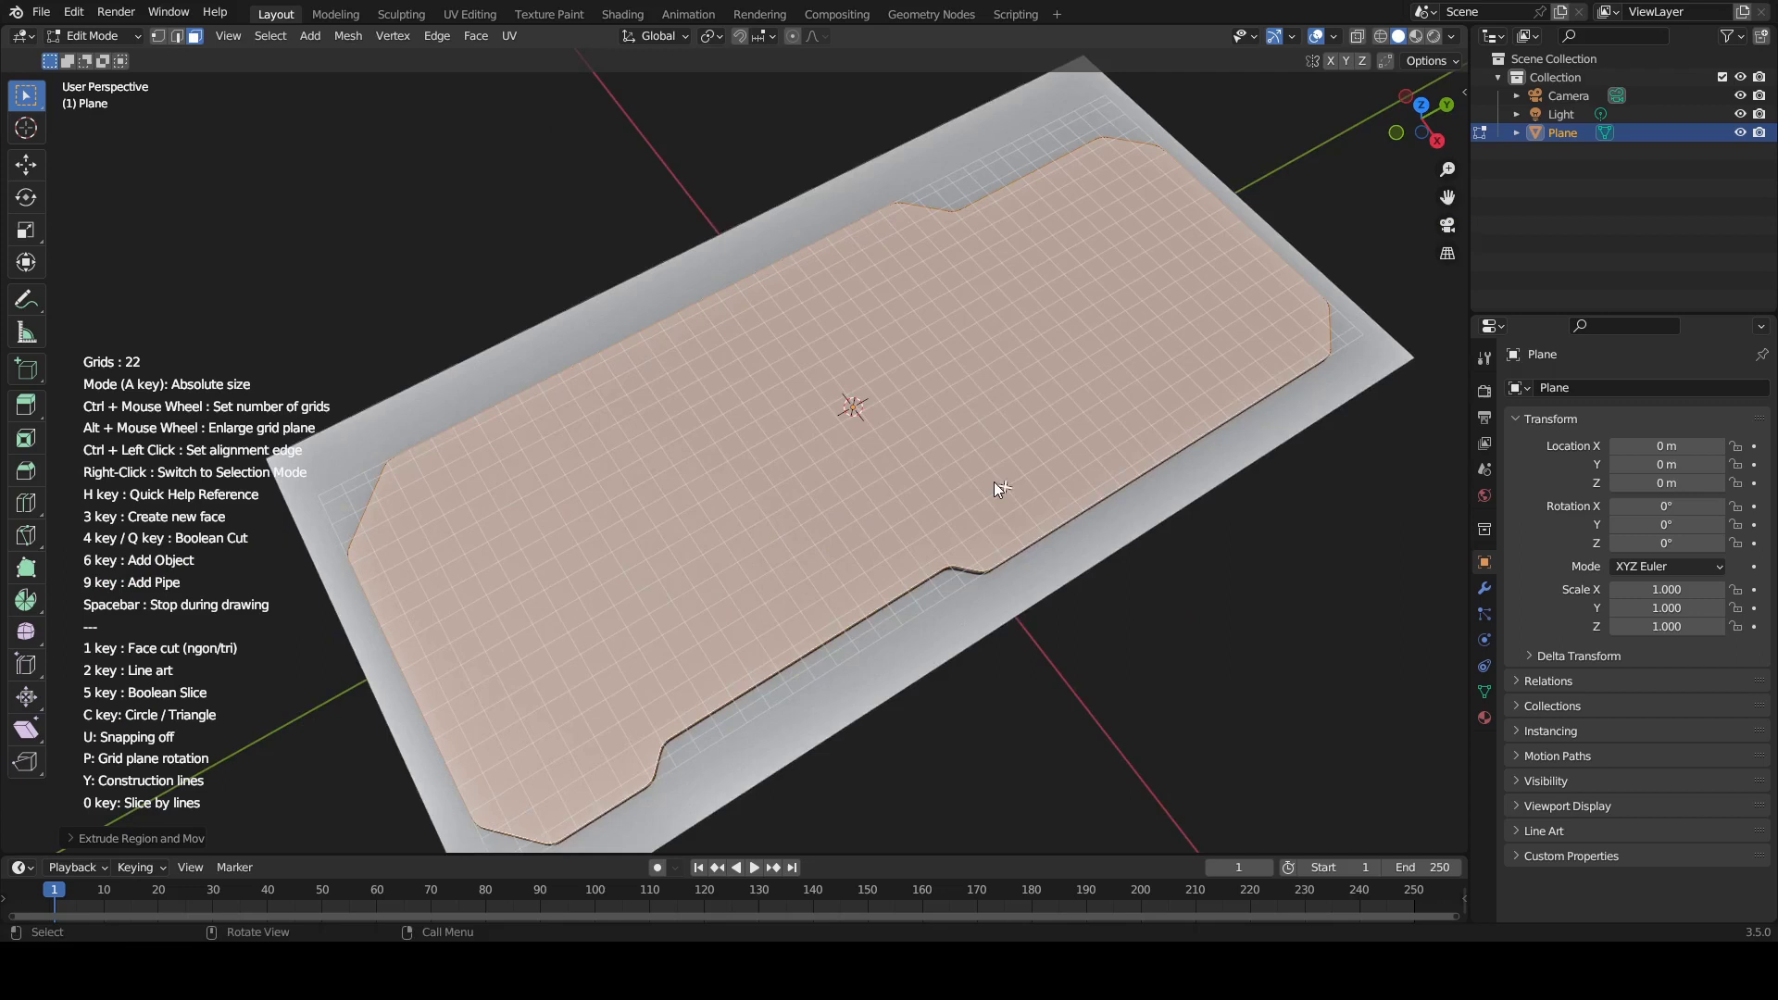
pyautogui.moveTo(755, 474); pyautogui.dragTo(424, 628, button='middle')
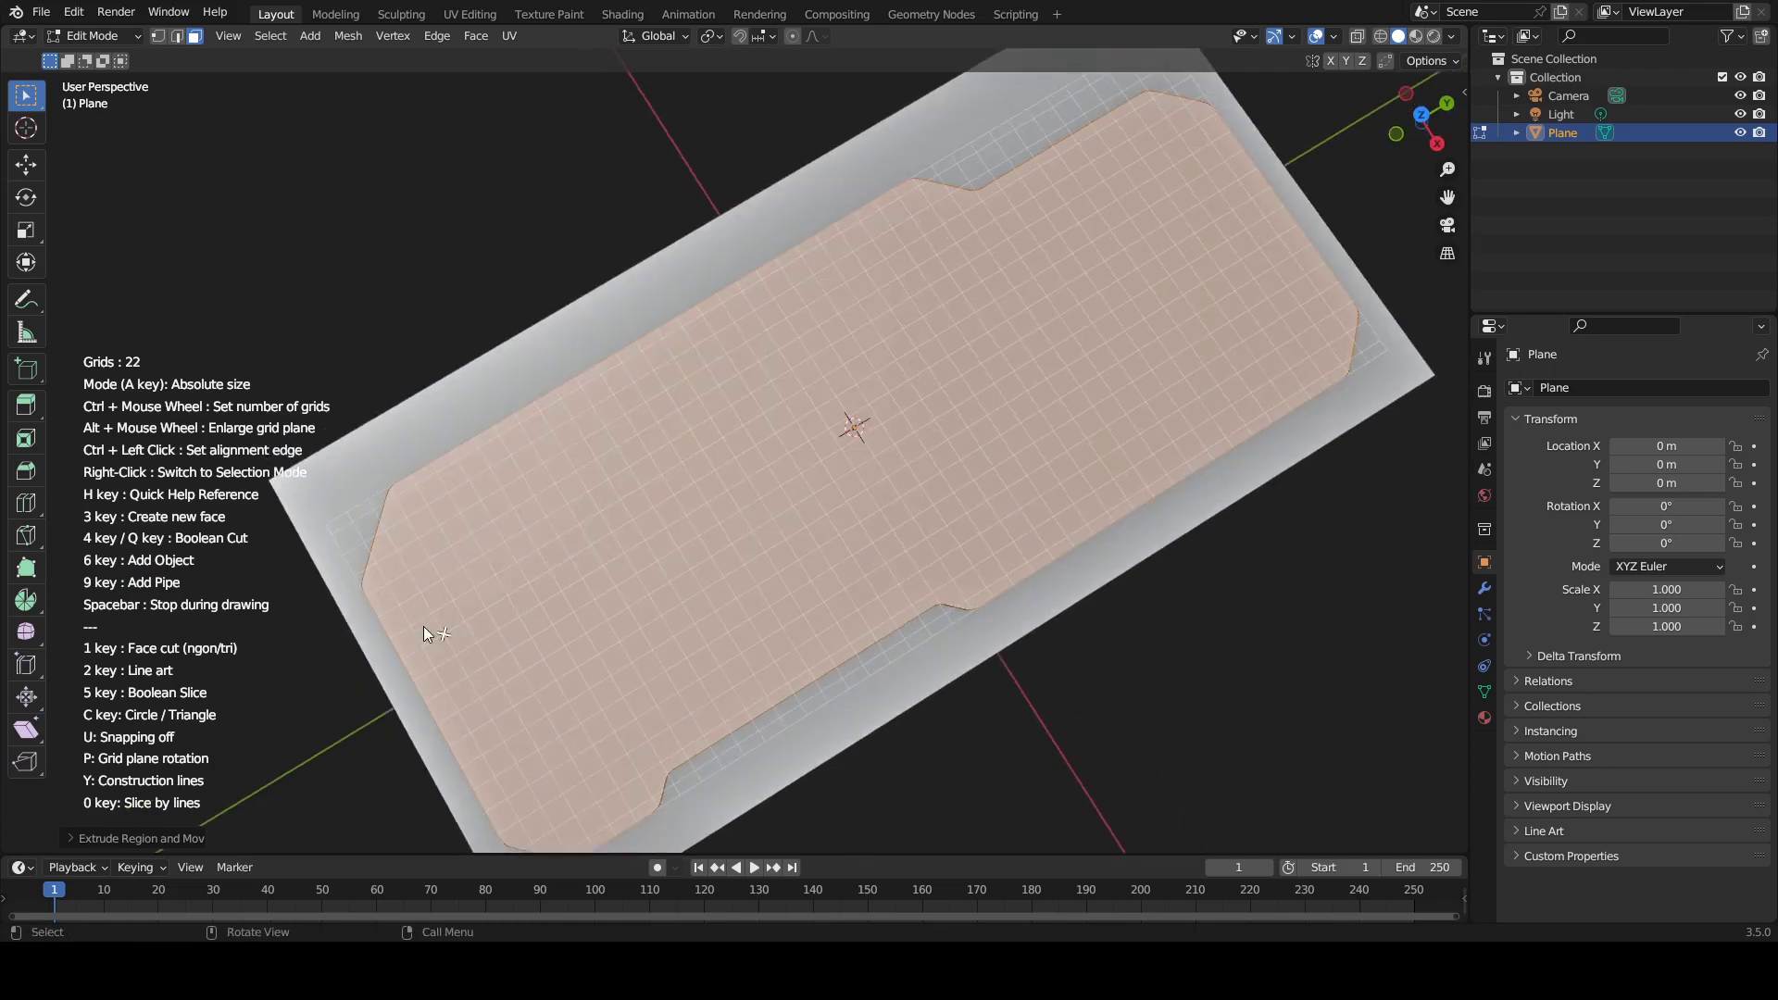
pyautogui.click(442, 576)
pyautogui.click(1141, 137)
pyautogui.click(1193, 145)
pyautogui.click(1299, 304)
pyautogui.click(1294, 336)
# Select the entire inner outline in Selection Mode and slightly bevel its corners with bevel shape 3
pyautogui.moveTo(748, 603); pyautogui.dragTo(791, 483, button='middle')
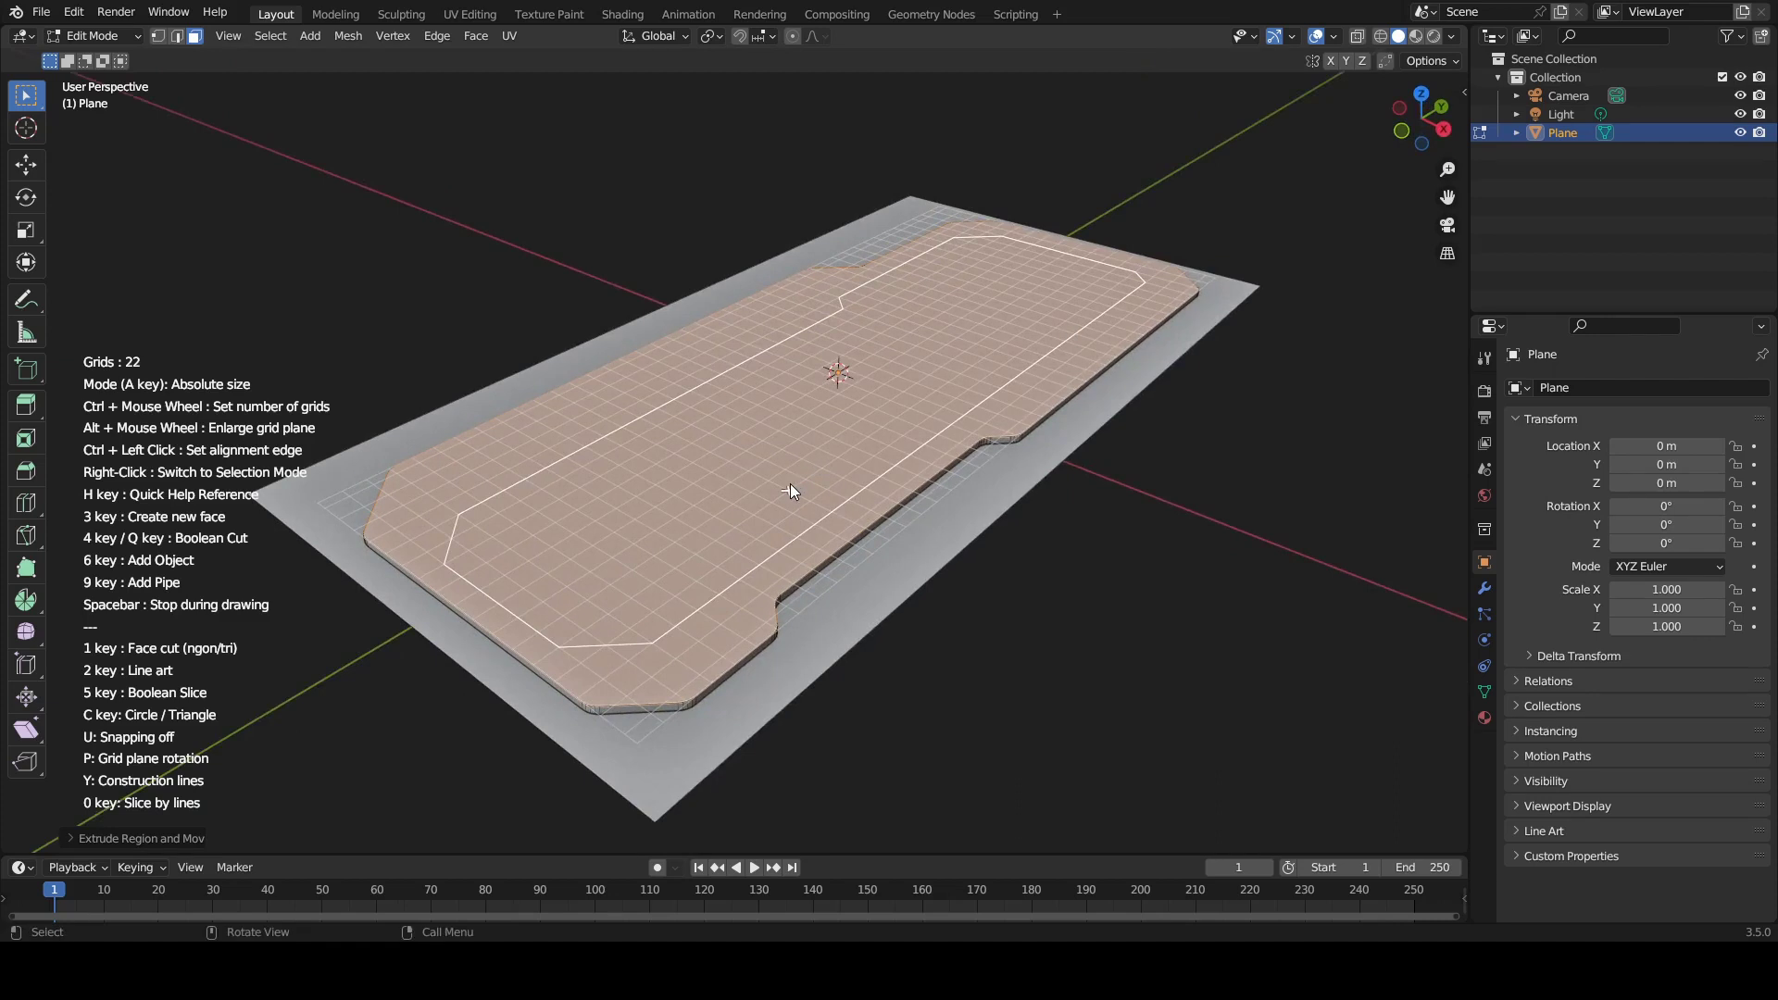
pyautogui.rightClick(791, 484)
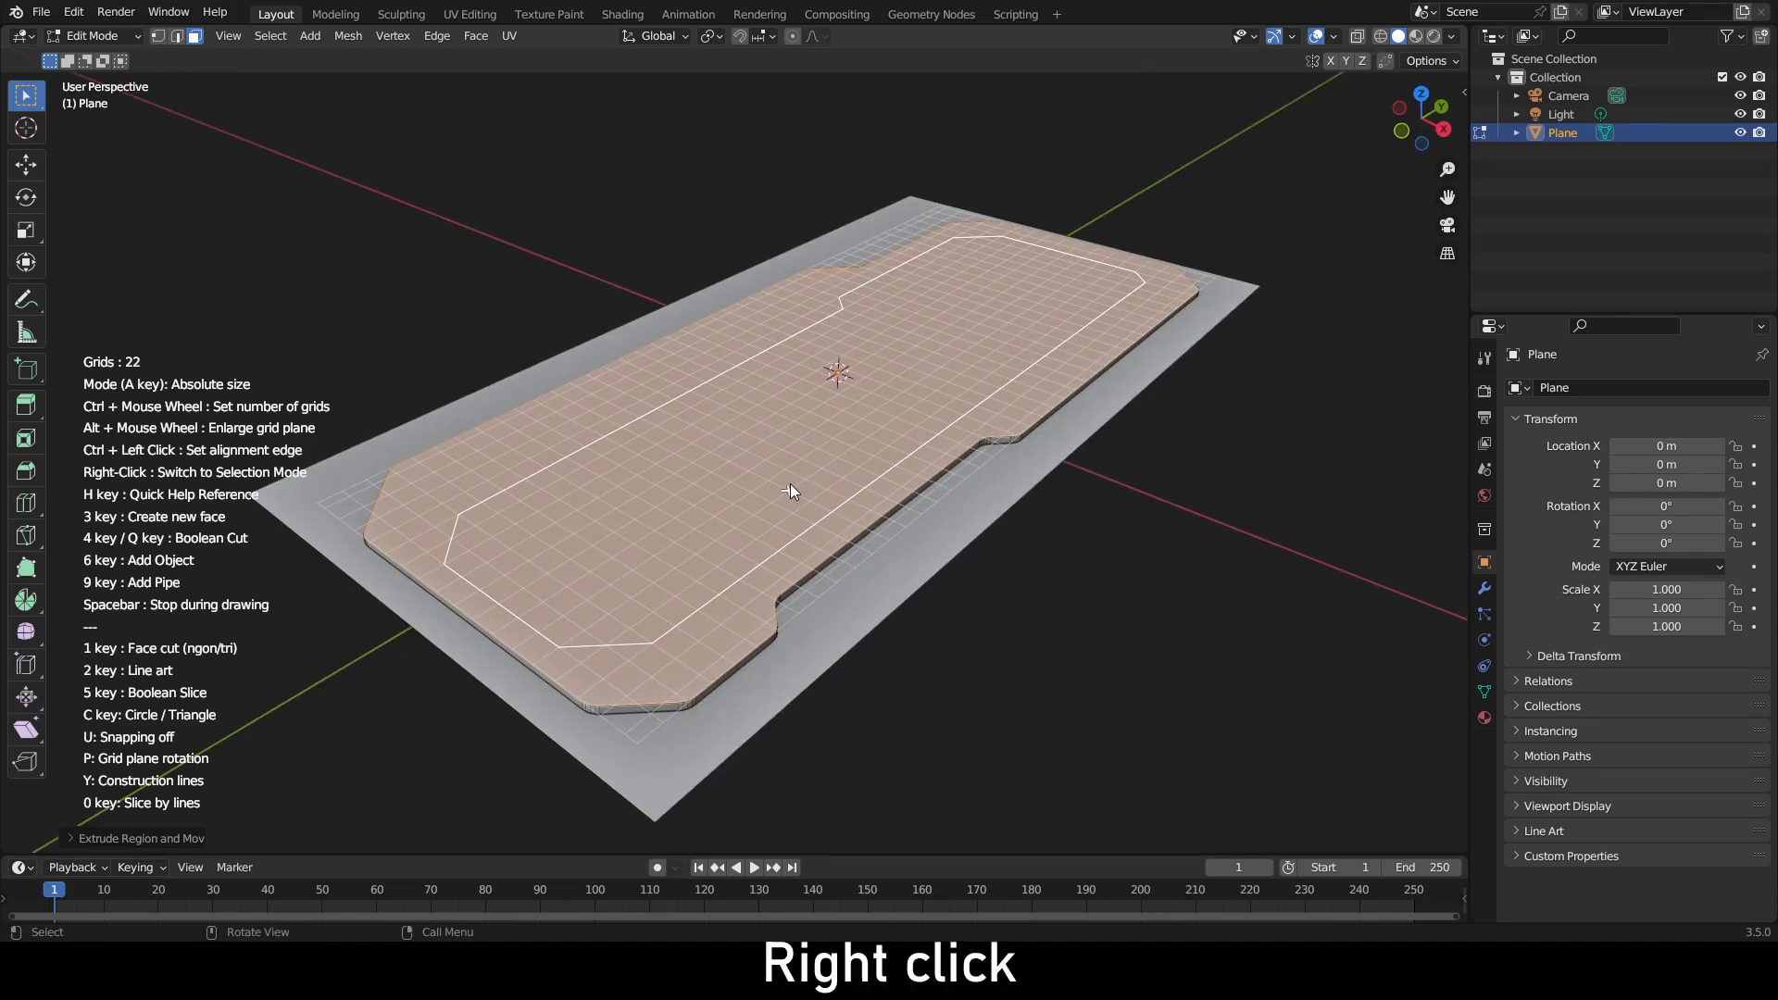
pyautogui.rightClick(637, 218)
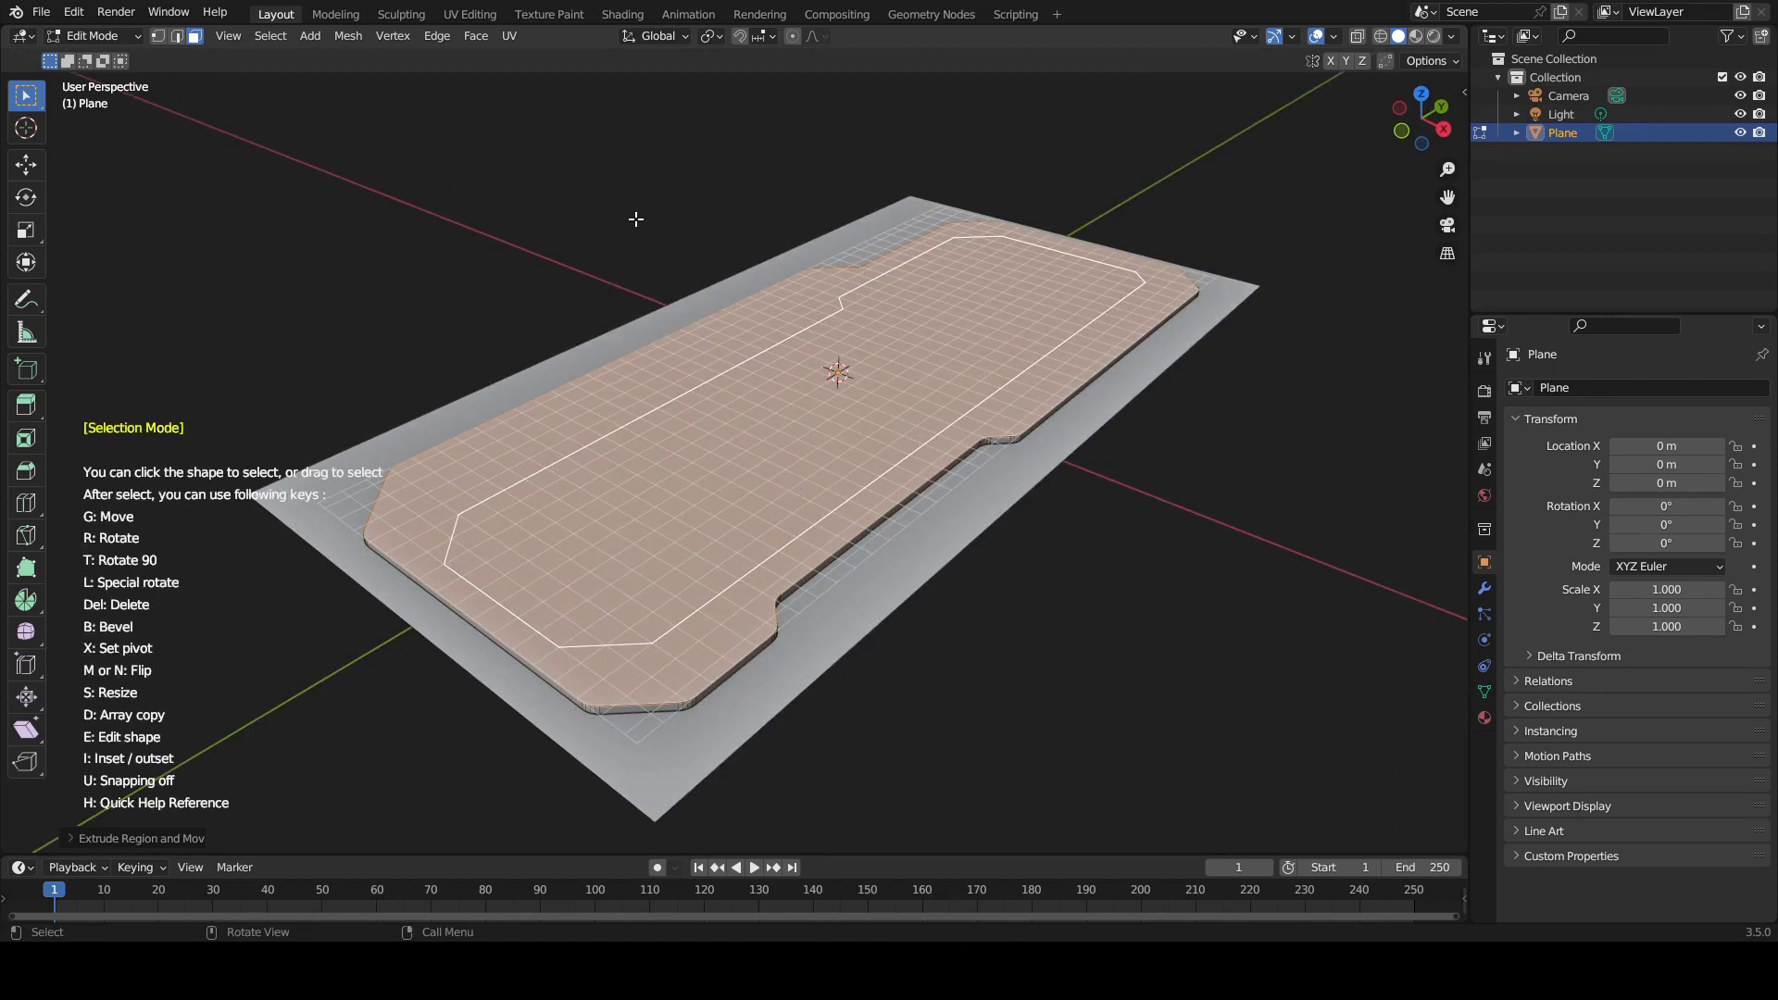
pyautogui.press('a')
pyautogui.press('b')
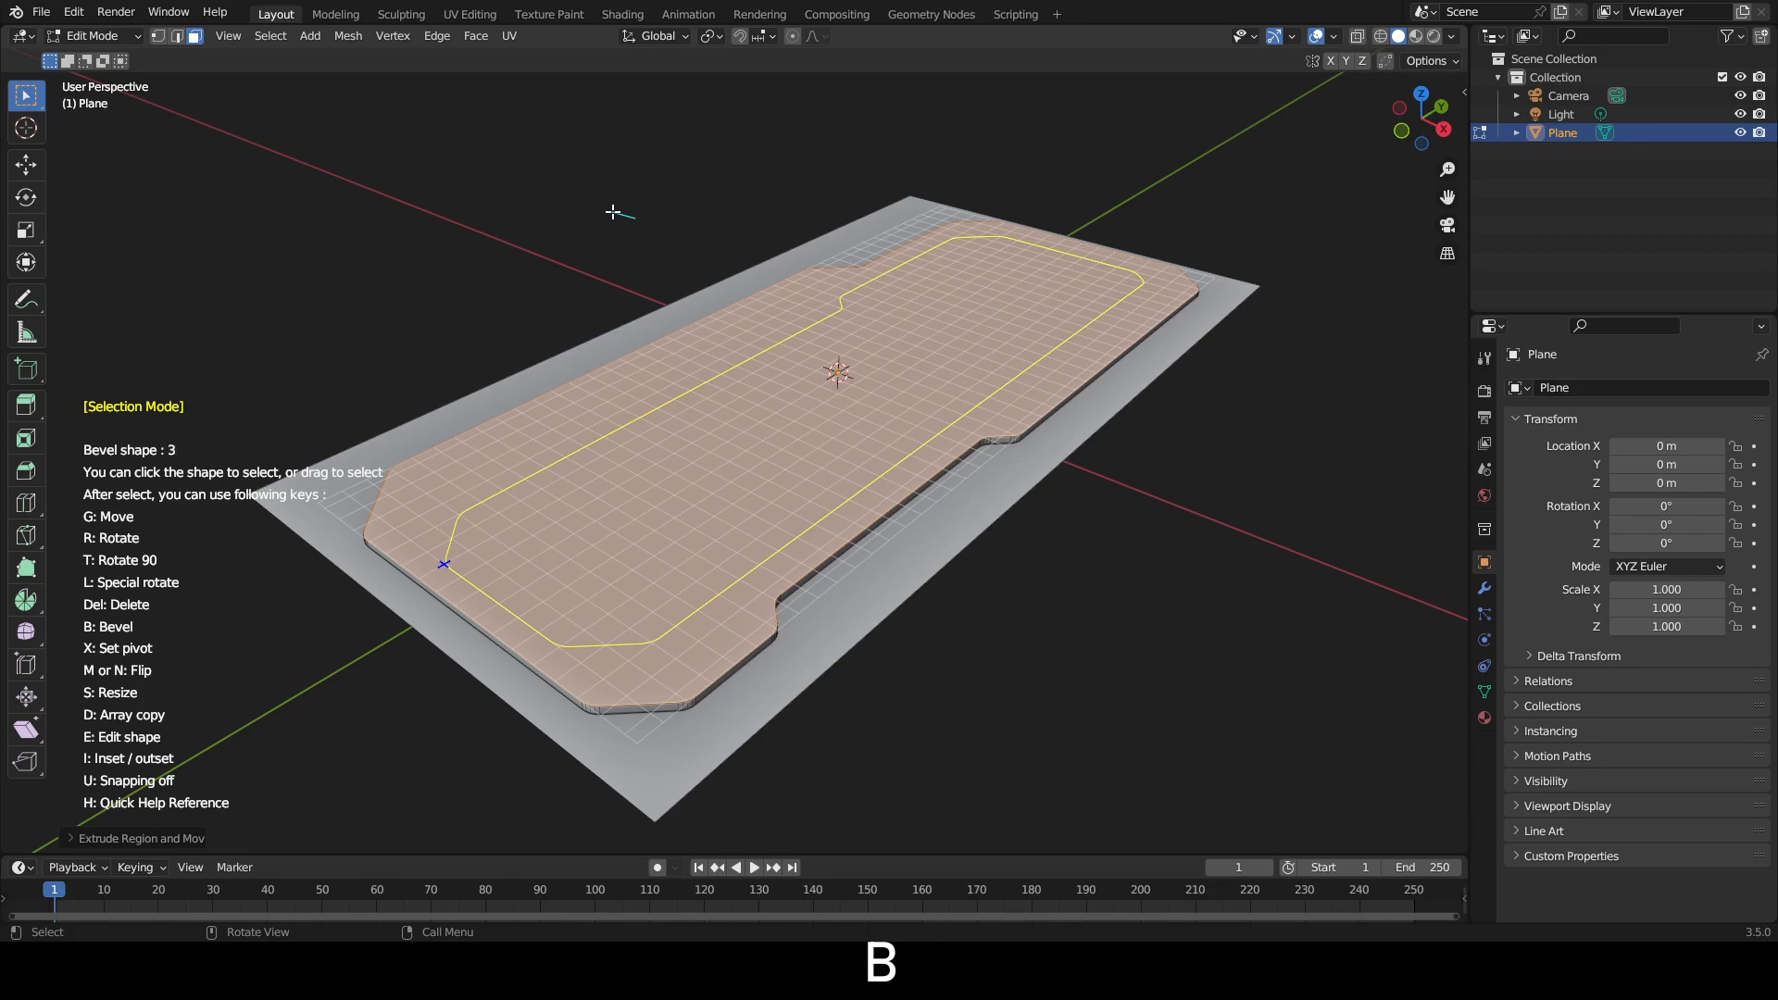
# Boolean-cut the inner outline into the raised panel using the Blender Exact Solver, with a depth of about 1.30
pyautogui.press('4')
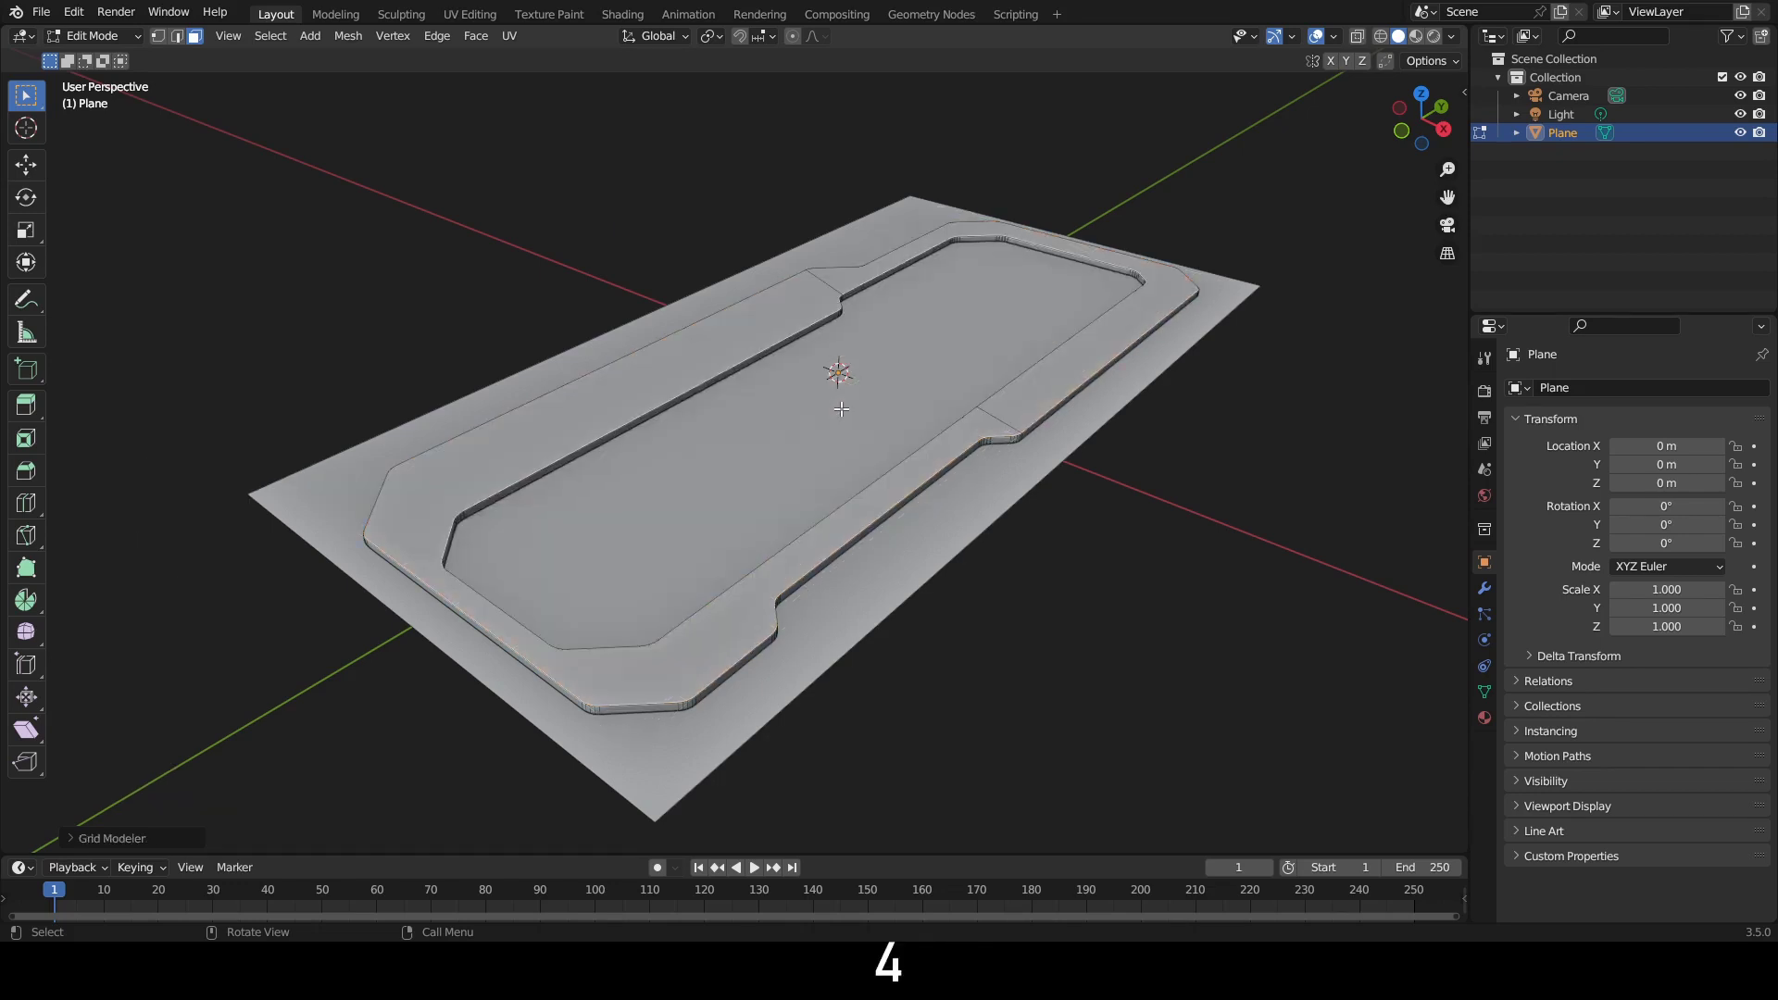
pyautogui.click(82, 841)
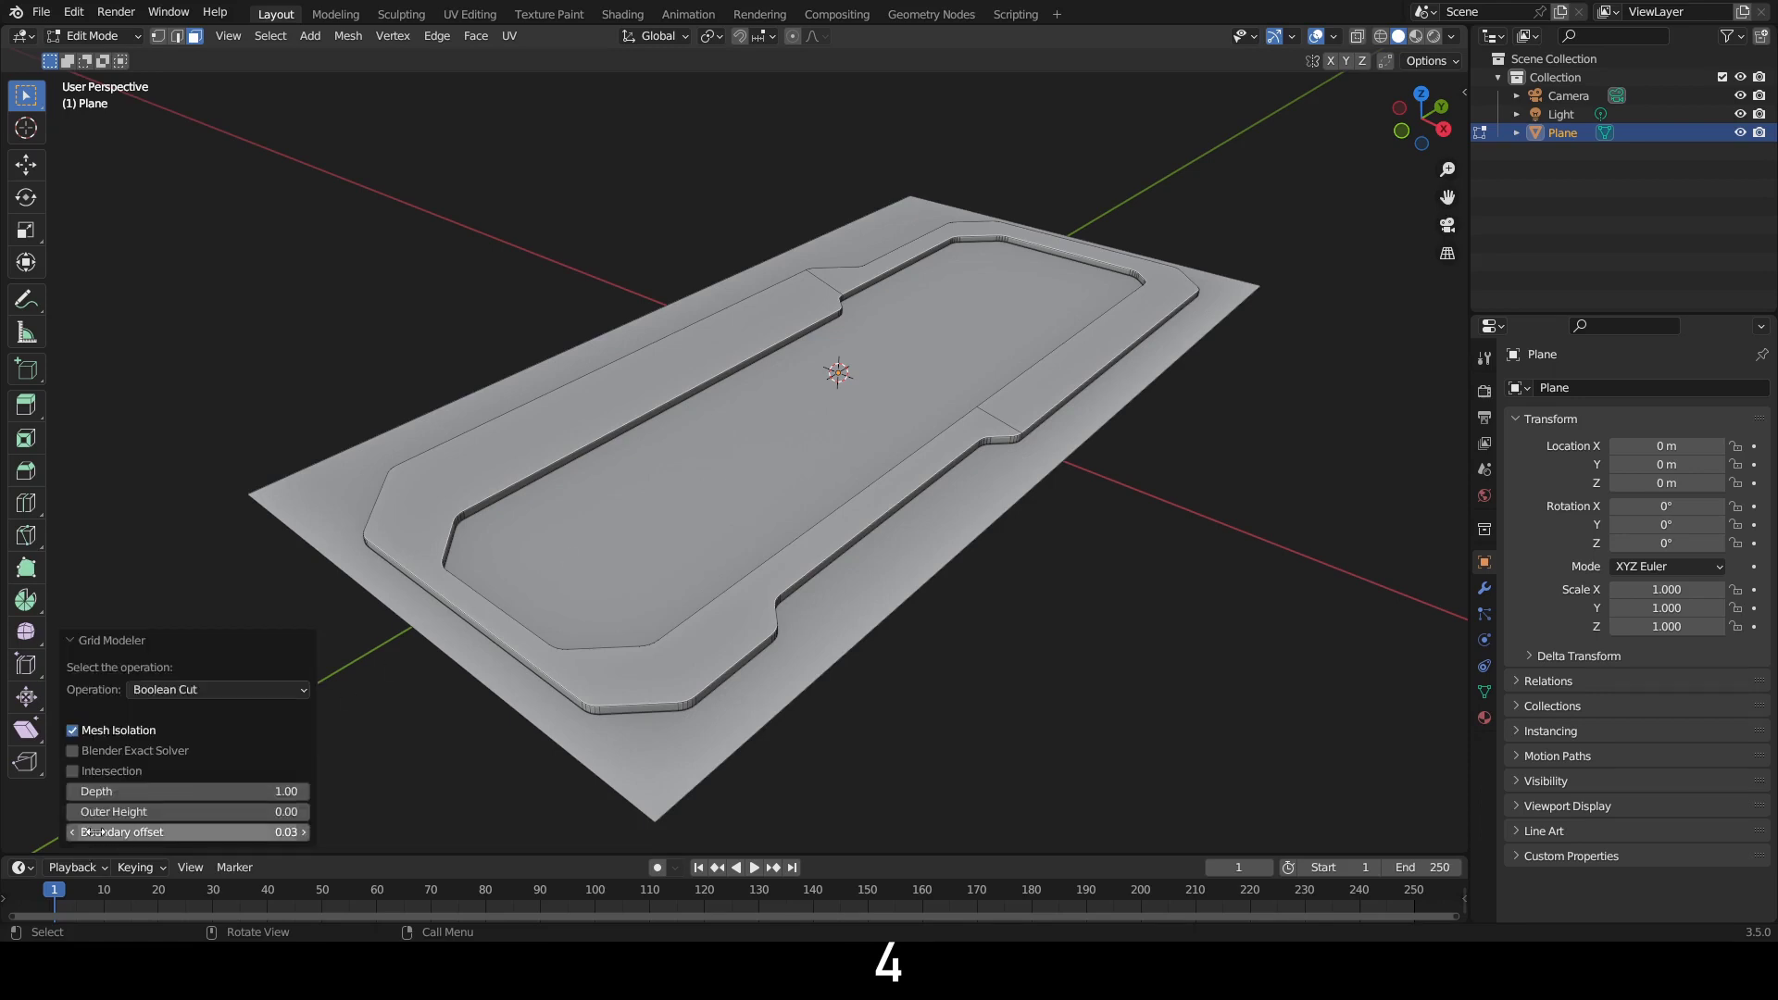
pyautogui.click(72, 749)
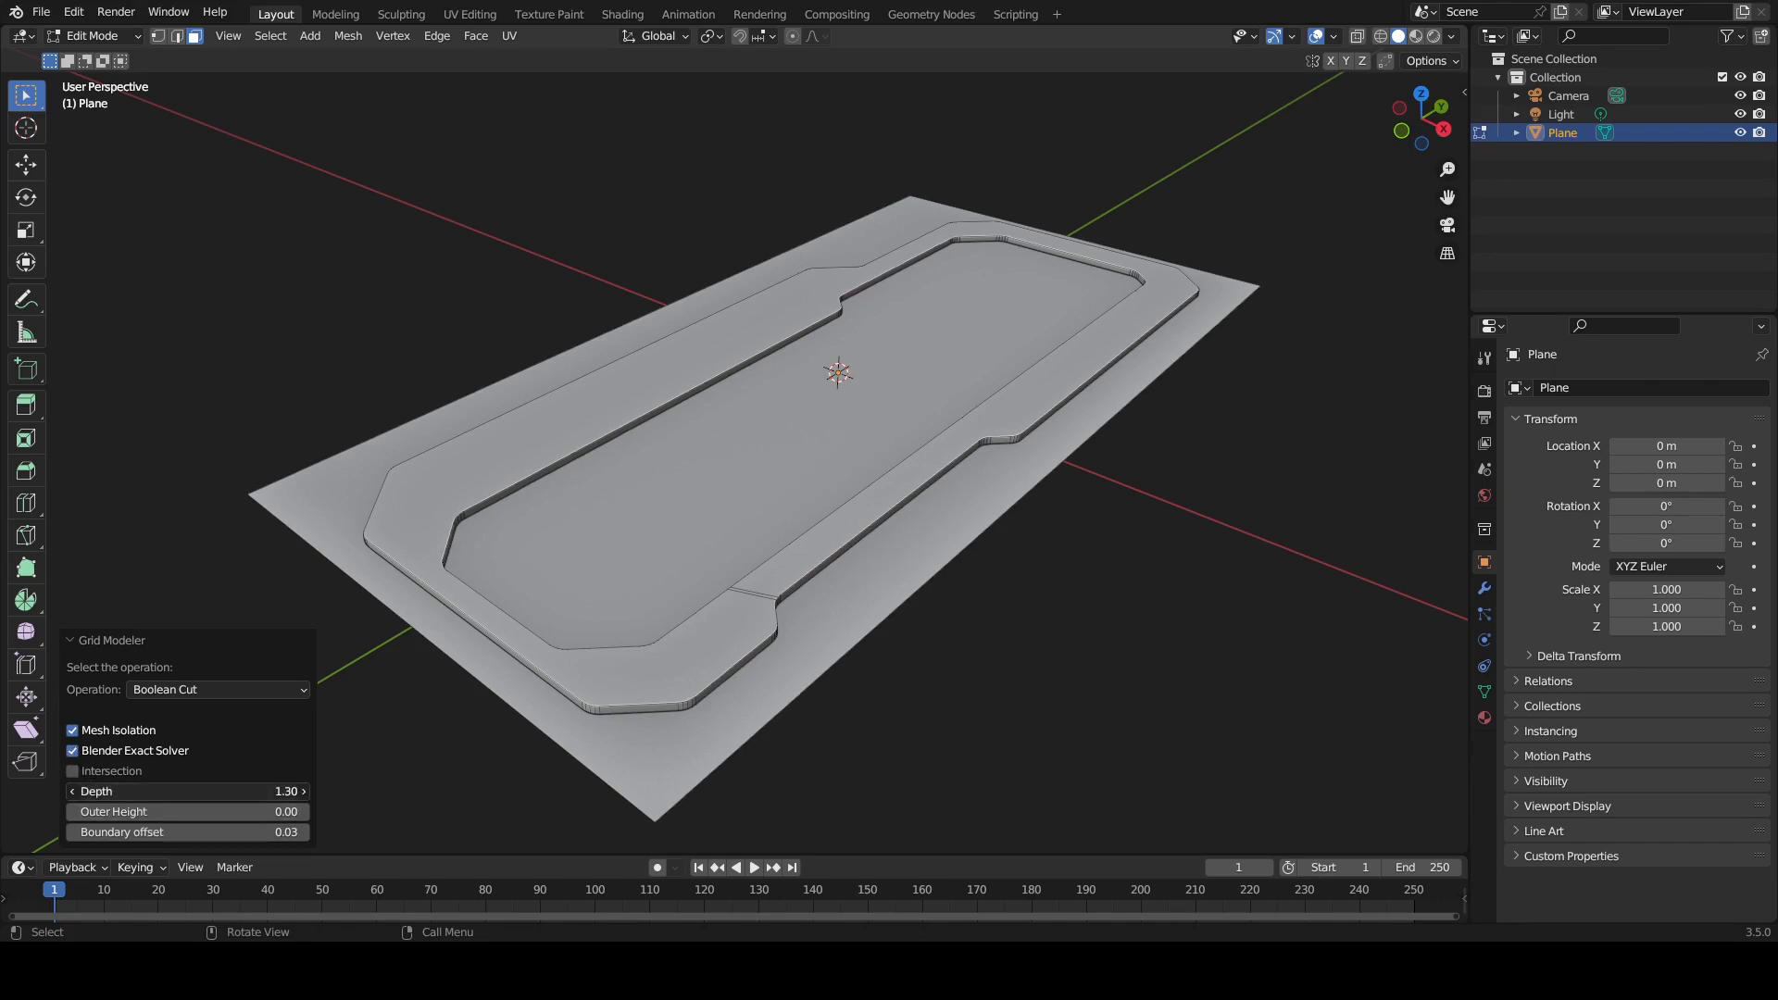
pyautogui.moveTo(162, 792); pyautogui.dragTo(111, 792)
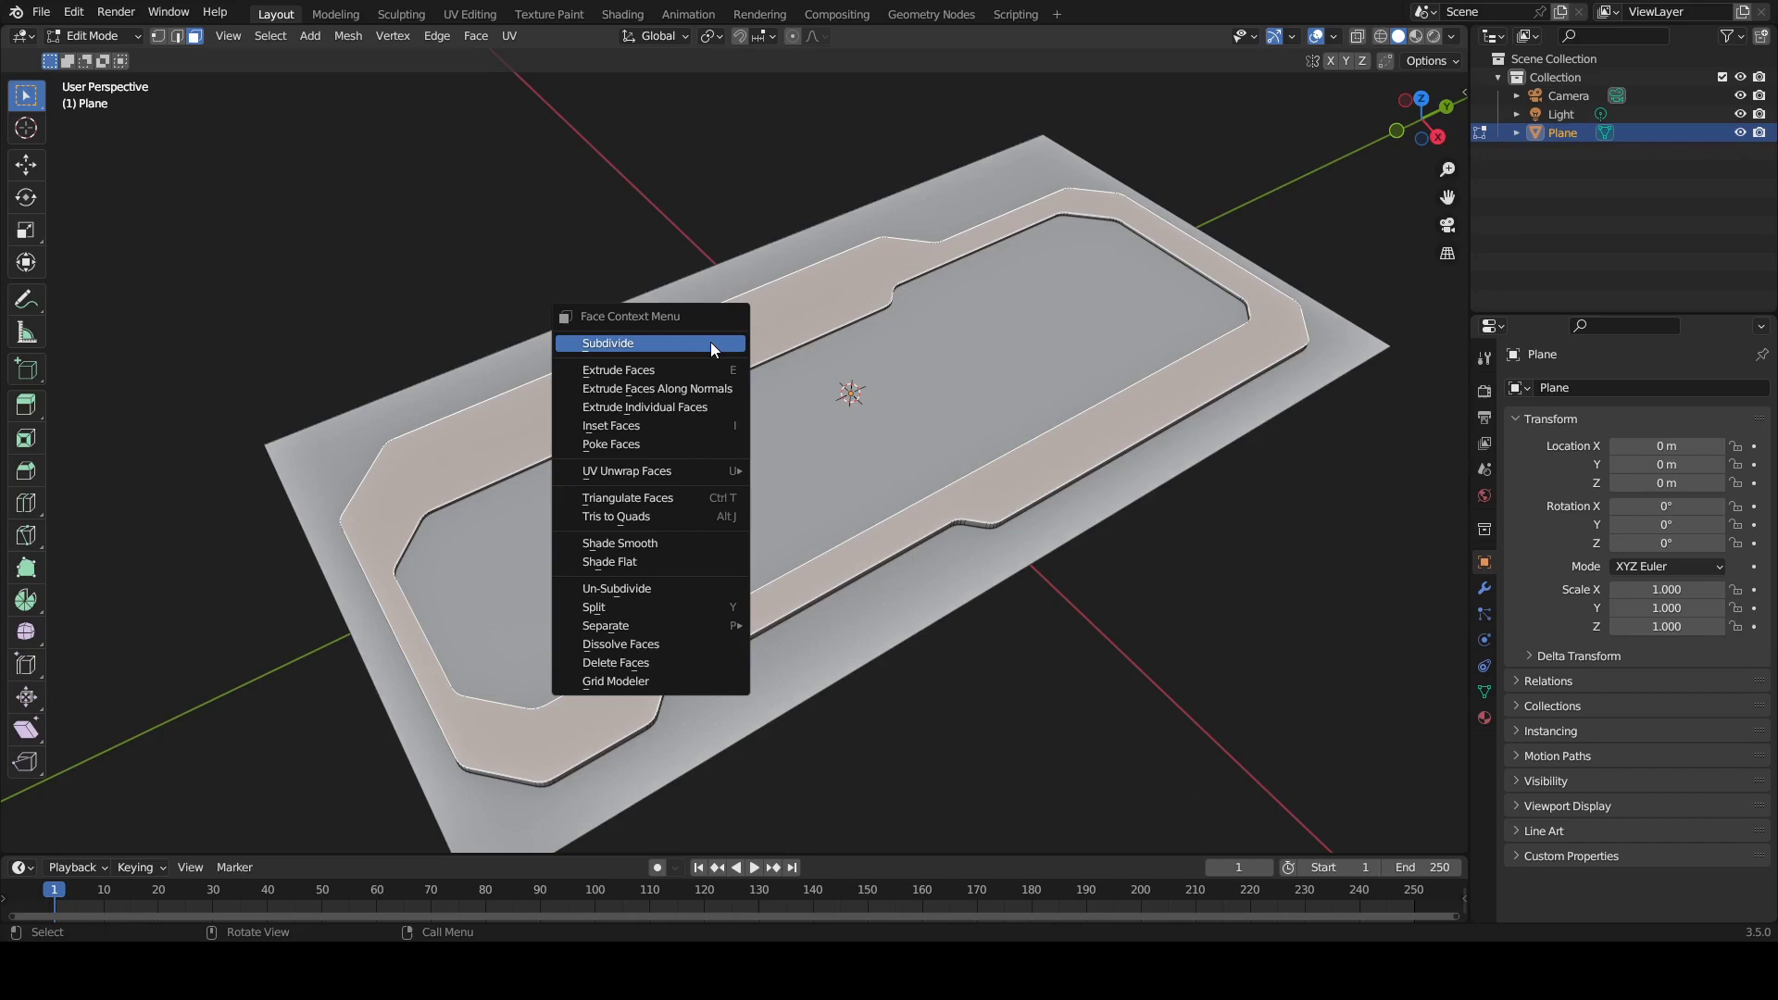
# Start Grid Modeler on the remaining frame face, set the grid count to 38 and draw a narrow rectangle across the end of its wide strip
pyautogui.click(649, 681)
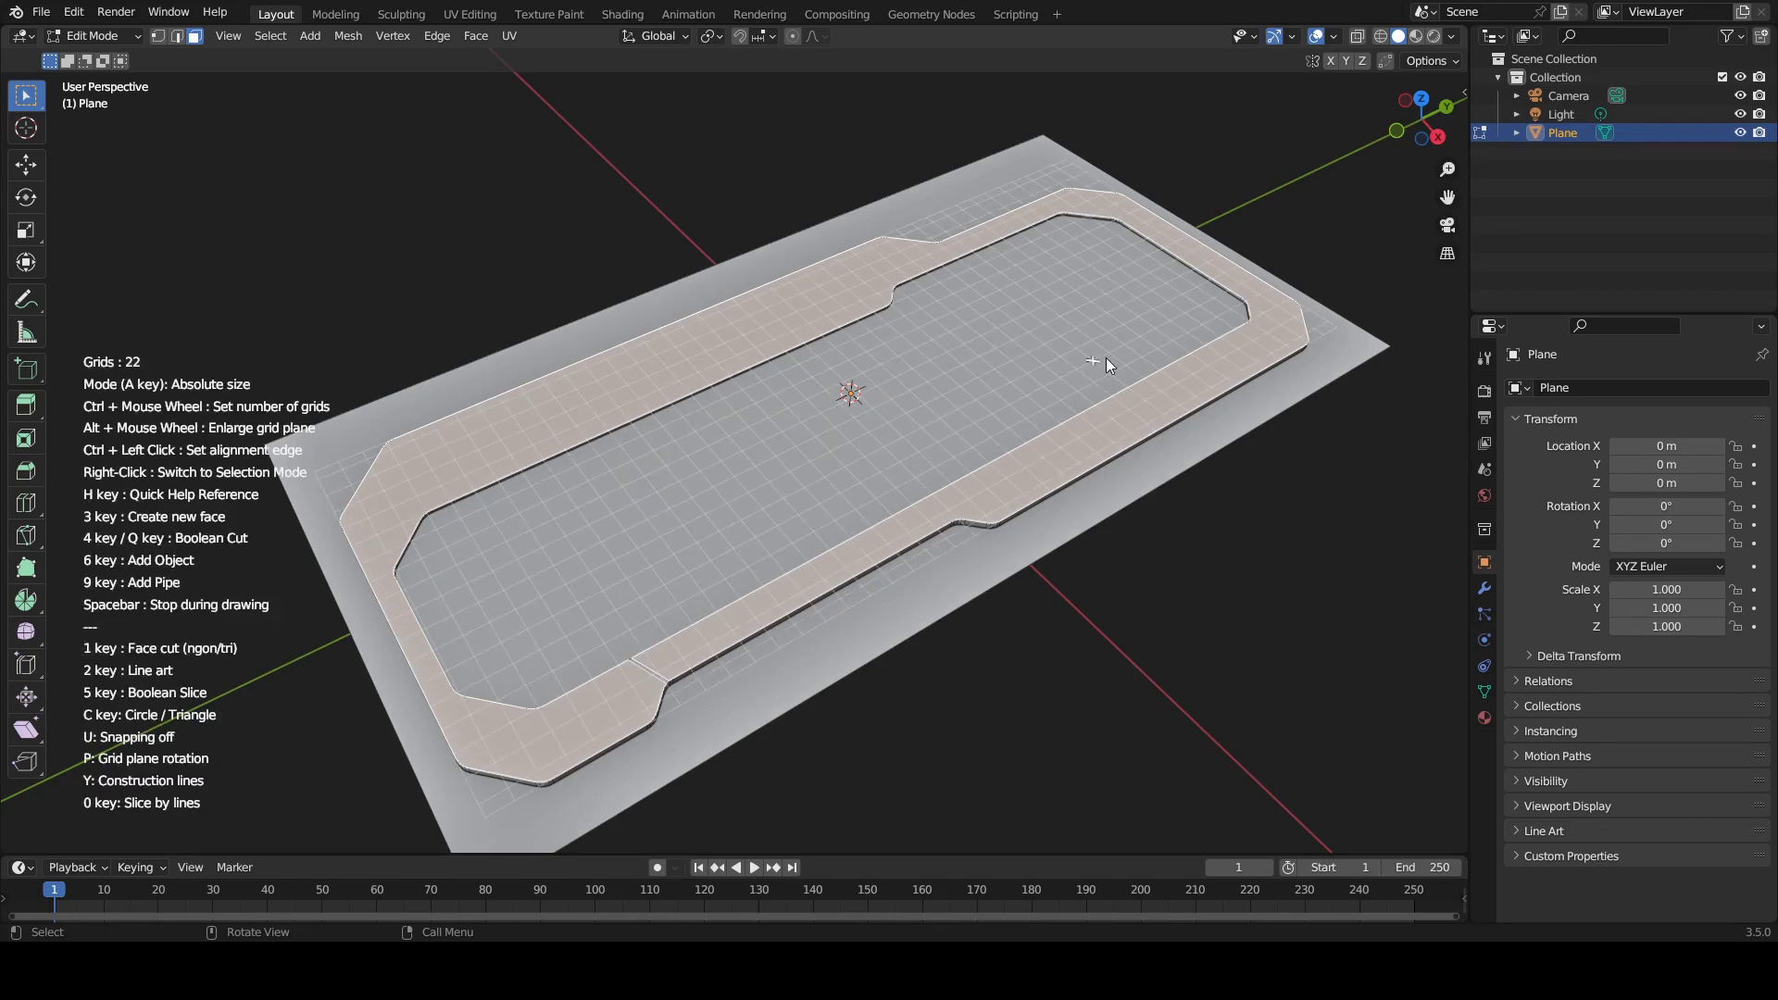
pyautogui.scroll(-3, 1108, 354)
pyautogui.scroll(2, 1091, 357)
pyautogui.moveTo(1086, 325); pyautogui.dragTo(1086, 391, button='middle')
pyautogui.keyDown('shift'); pyautogui.moveTo(829, 302); pyautogui.dragTo(1071, 330, button='middle'); pyautogui.keyUp('shift')
pyautogui.keyDown('ctrl'); pyautogui.scroll(4, 780, 507); pyautogui.keyUp('ctrl')
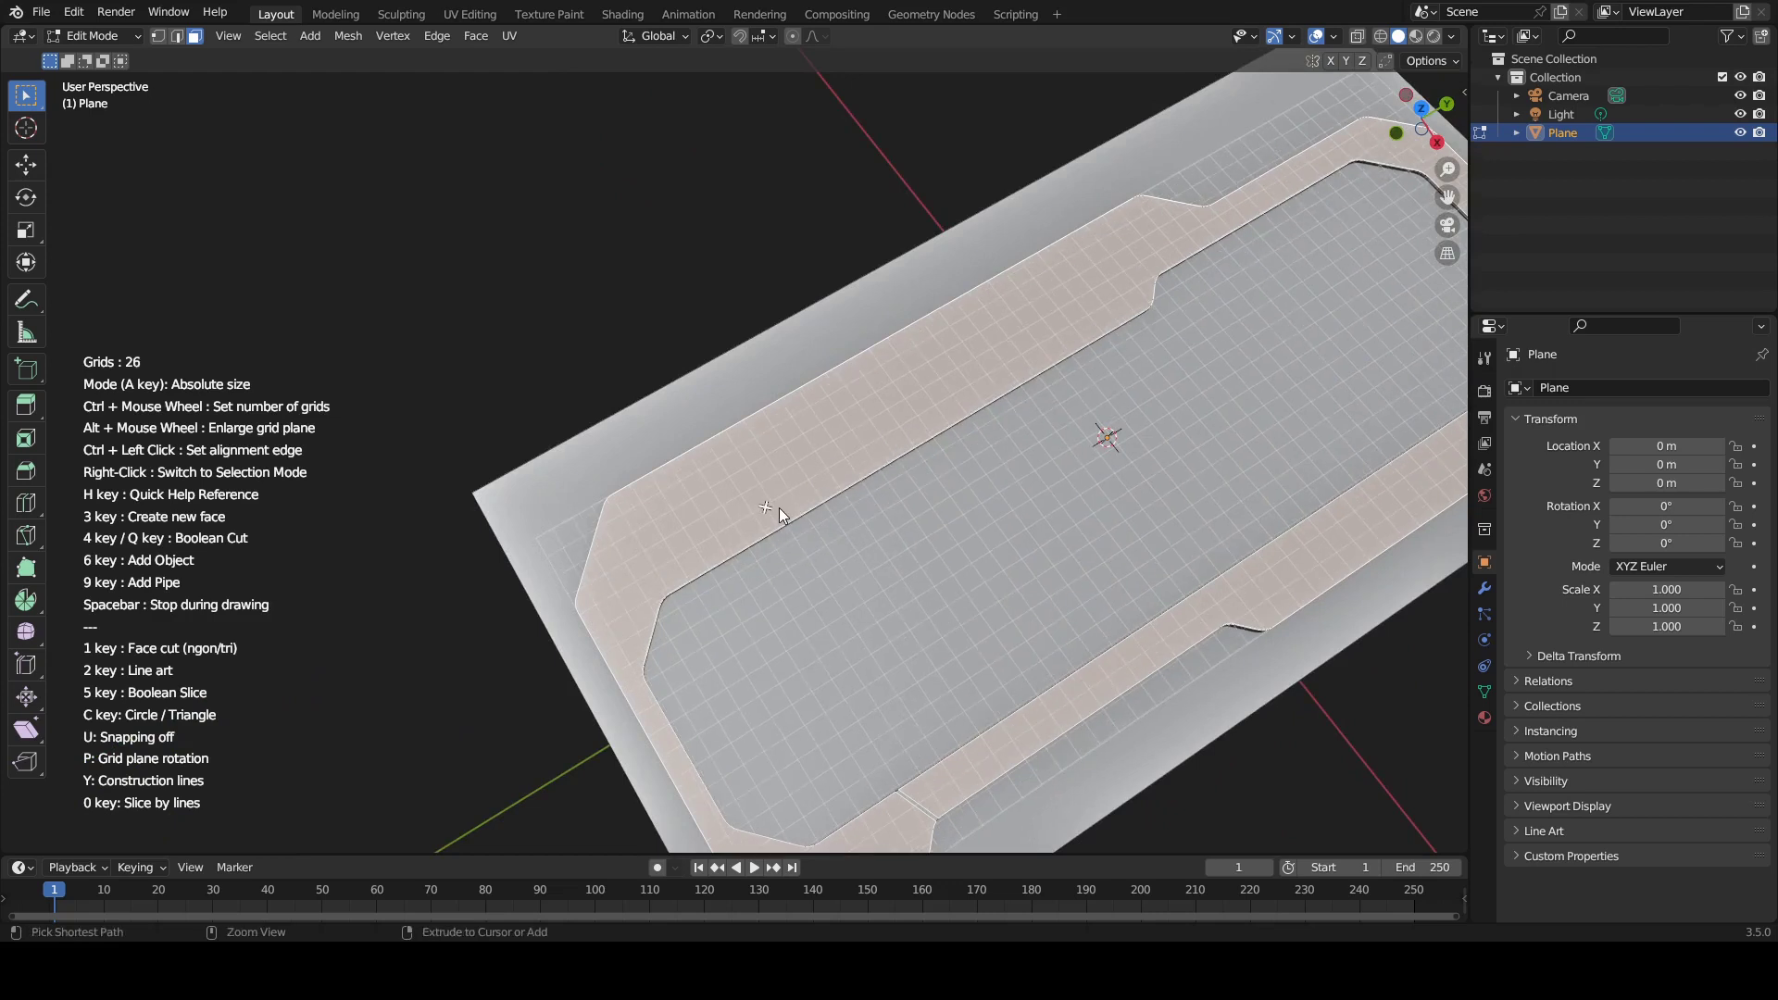
pyautogui.scroll(3, 750, 518)
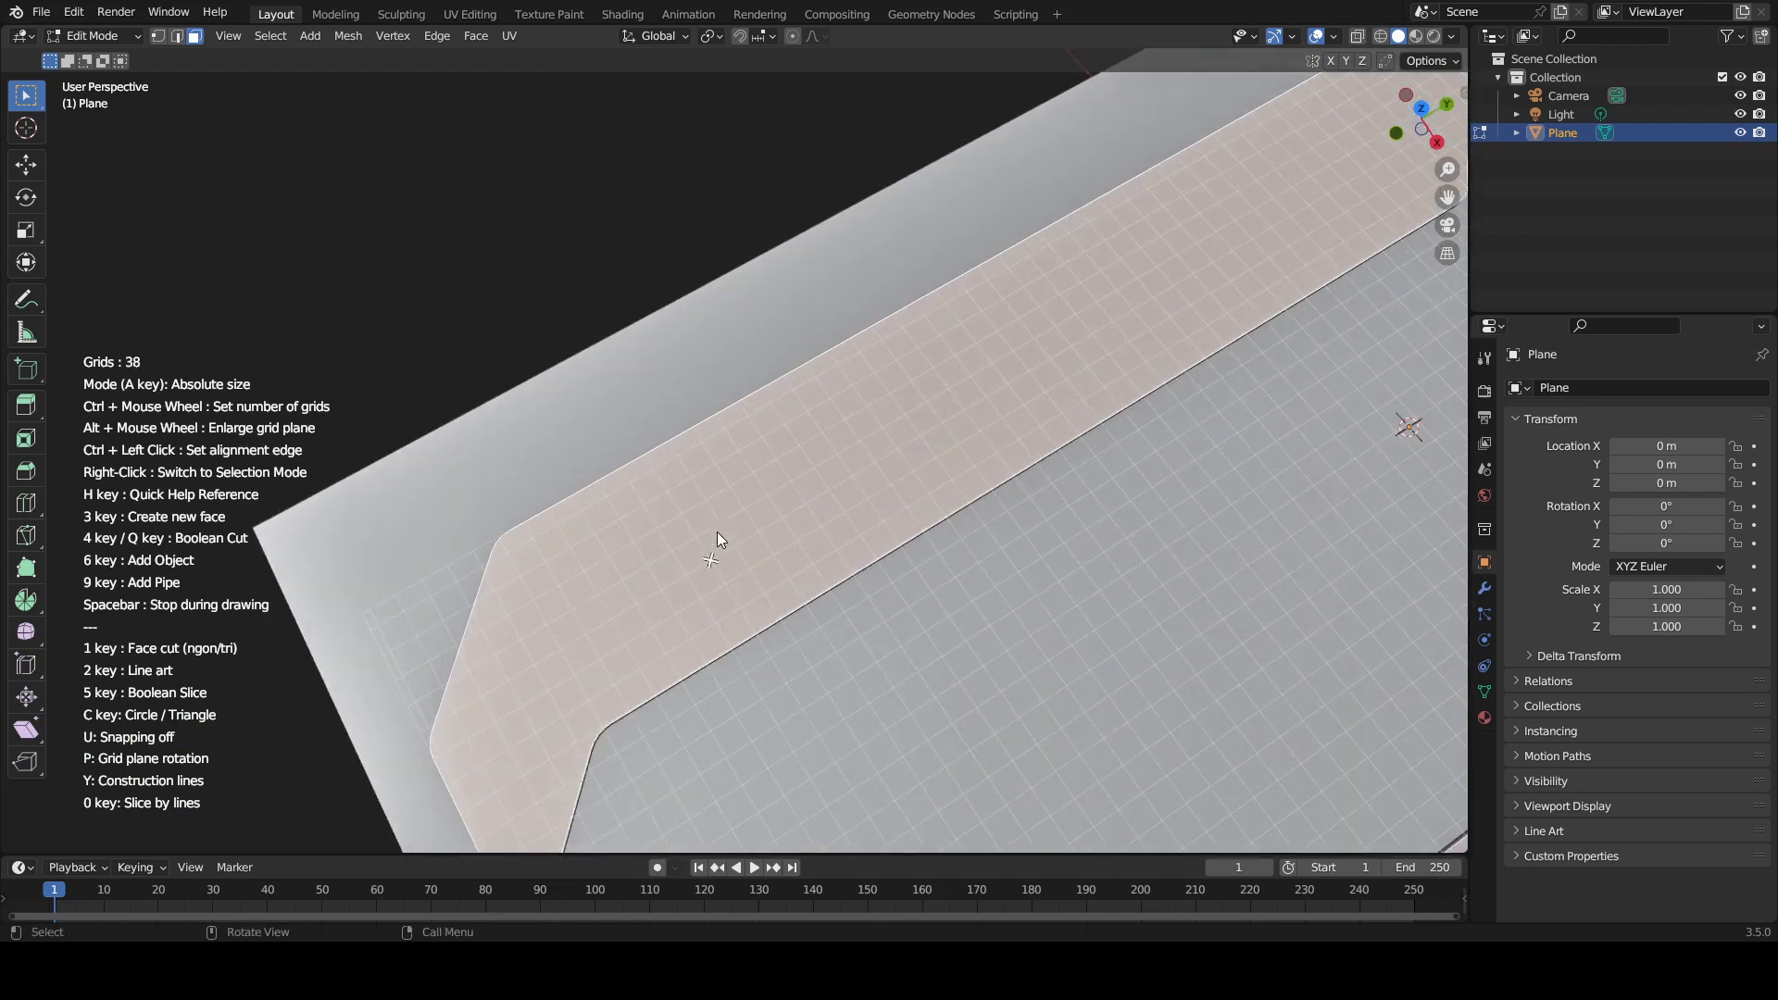
pyautogui.click(640, 669)
pyautogui.click(647, 503)
pyautogui.click(641, 669)
# Select the narrow rectangle and bevel its corners with bevel shape 1 into a rounded slot
pyautogui.moveTo(692, 452); pyautogui.dragTo(689, 397, button='middle')
pyautogui.rightClick(686, 397)
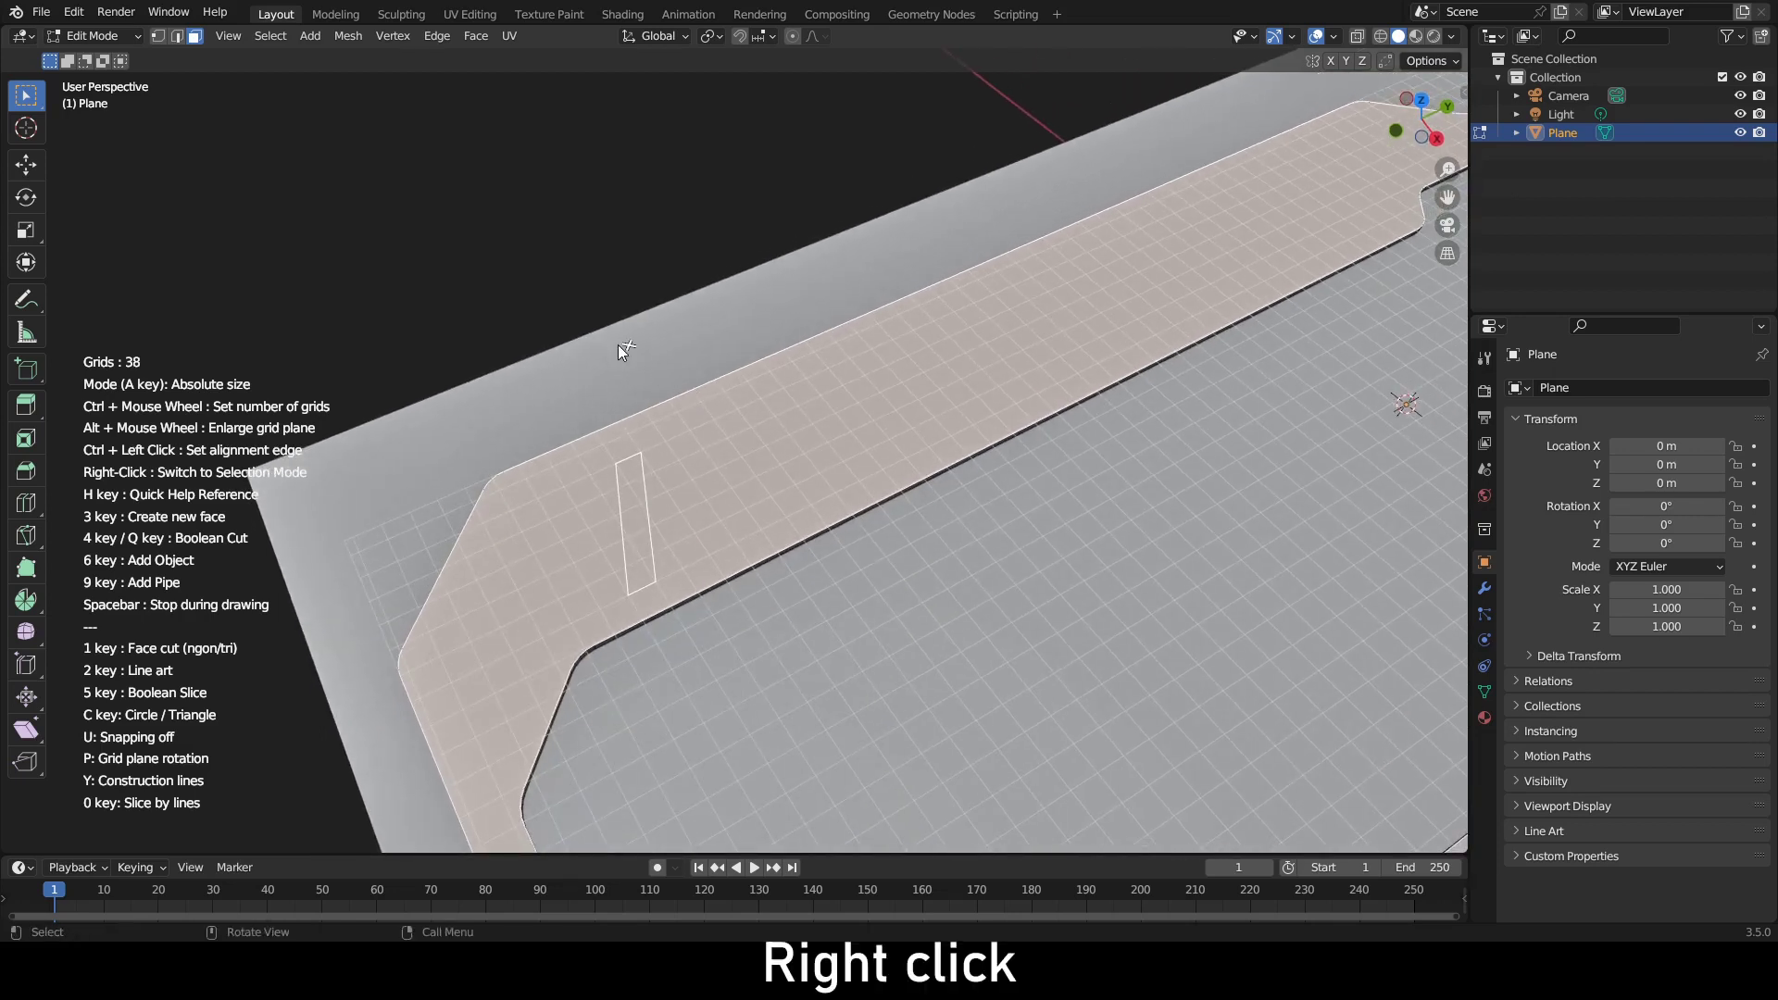
pyautogui.rightClick(608, 305)
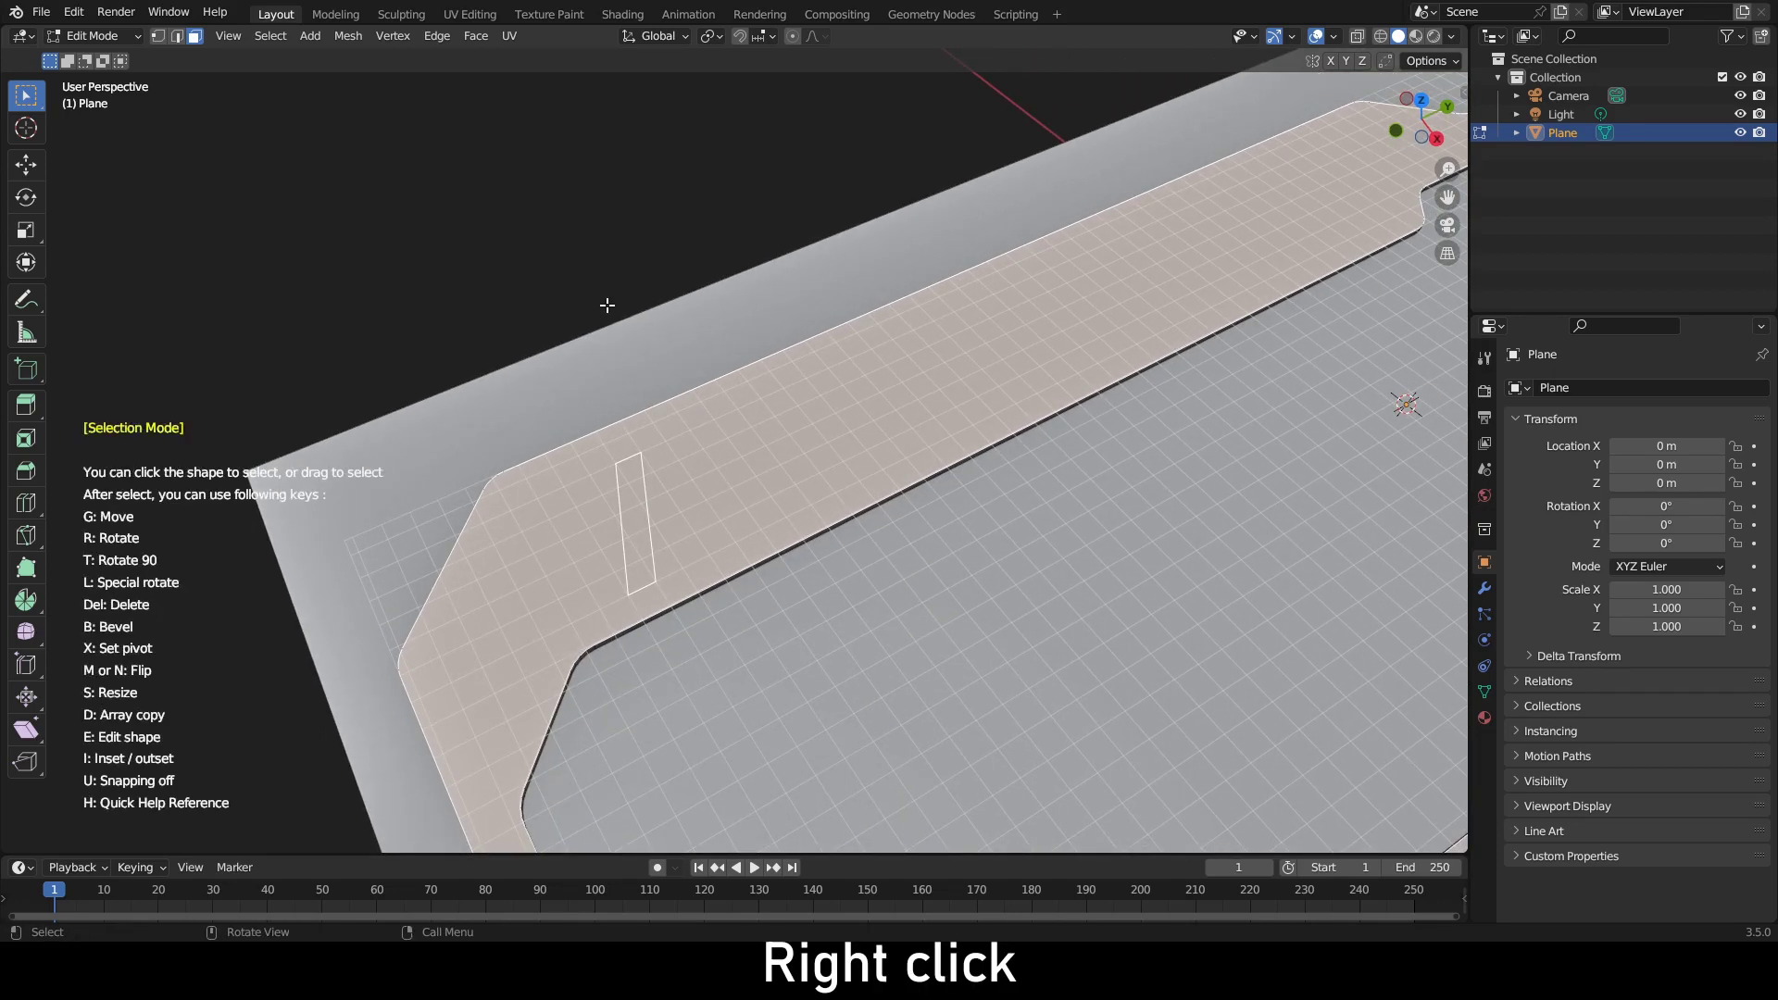
pyautogui.press('a')
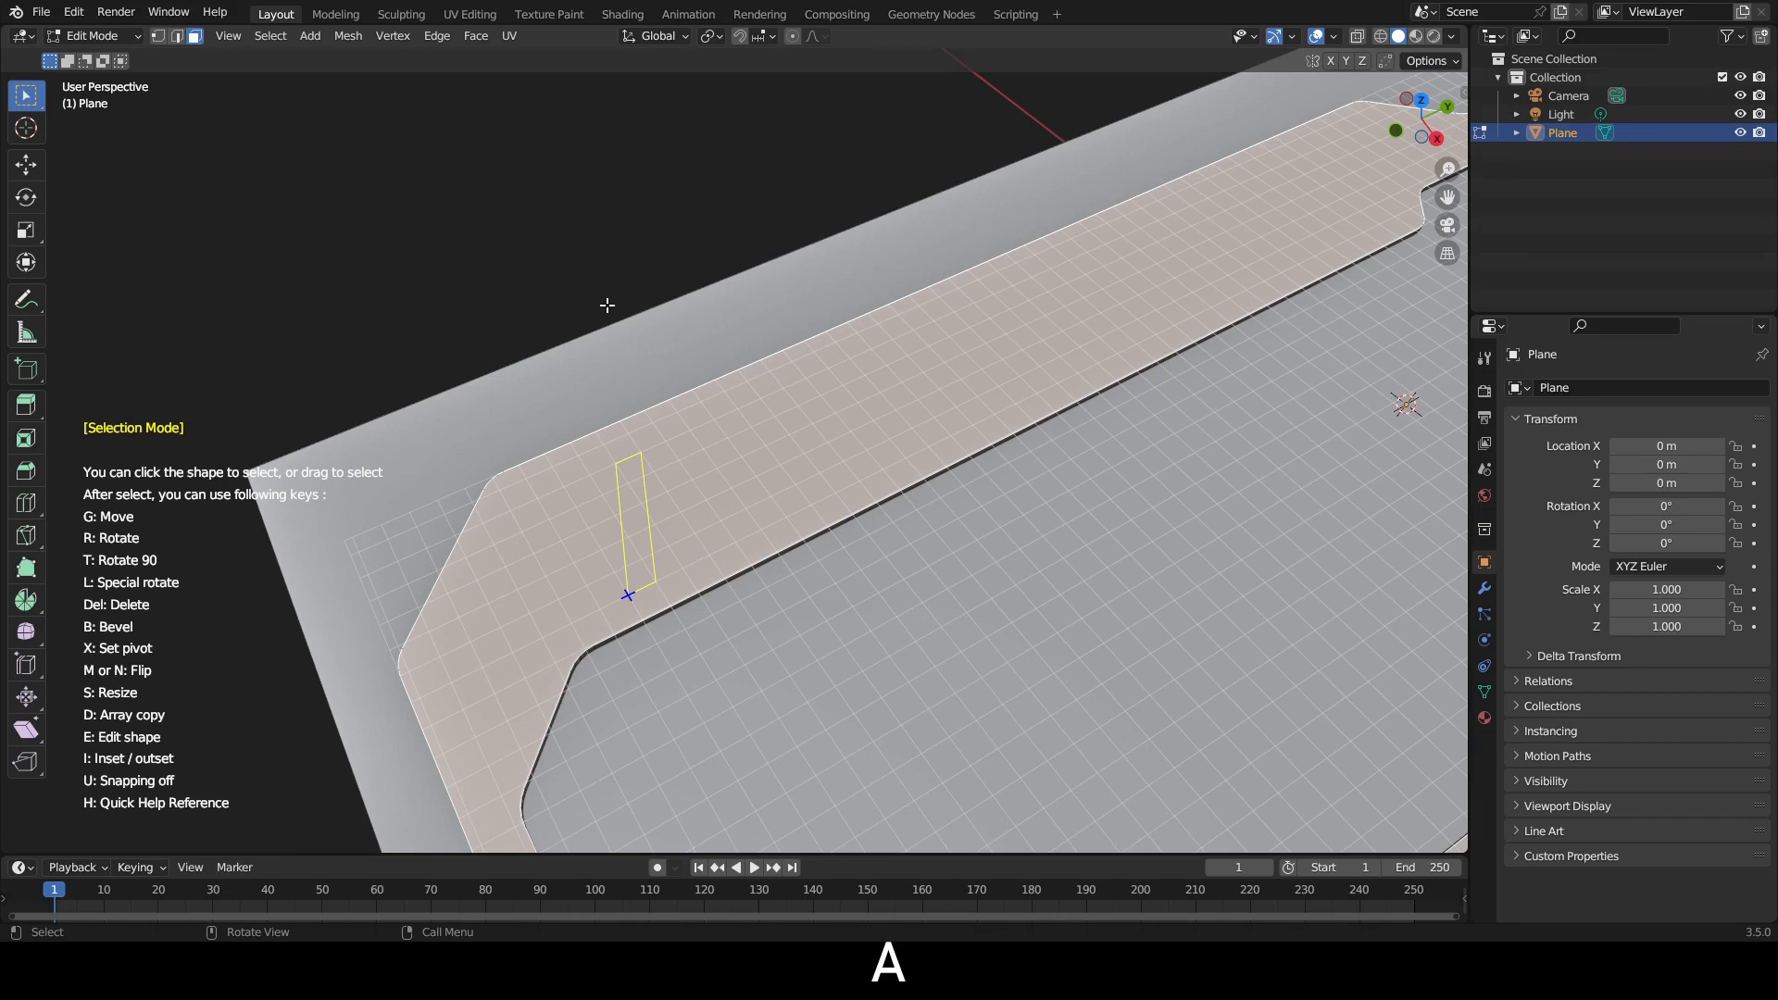
pyautogui.press('b')
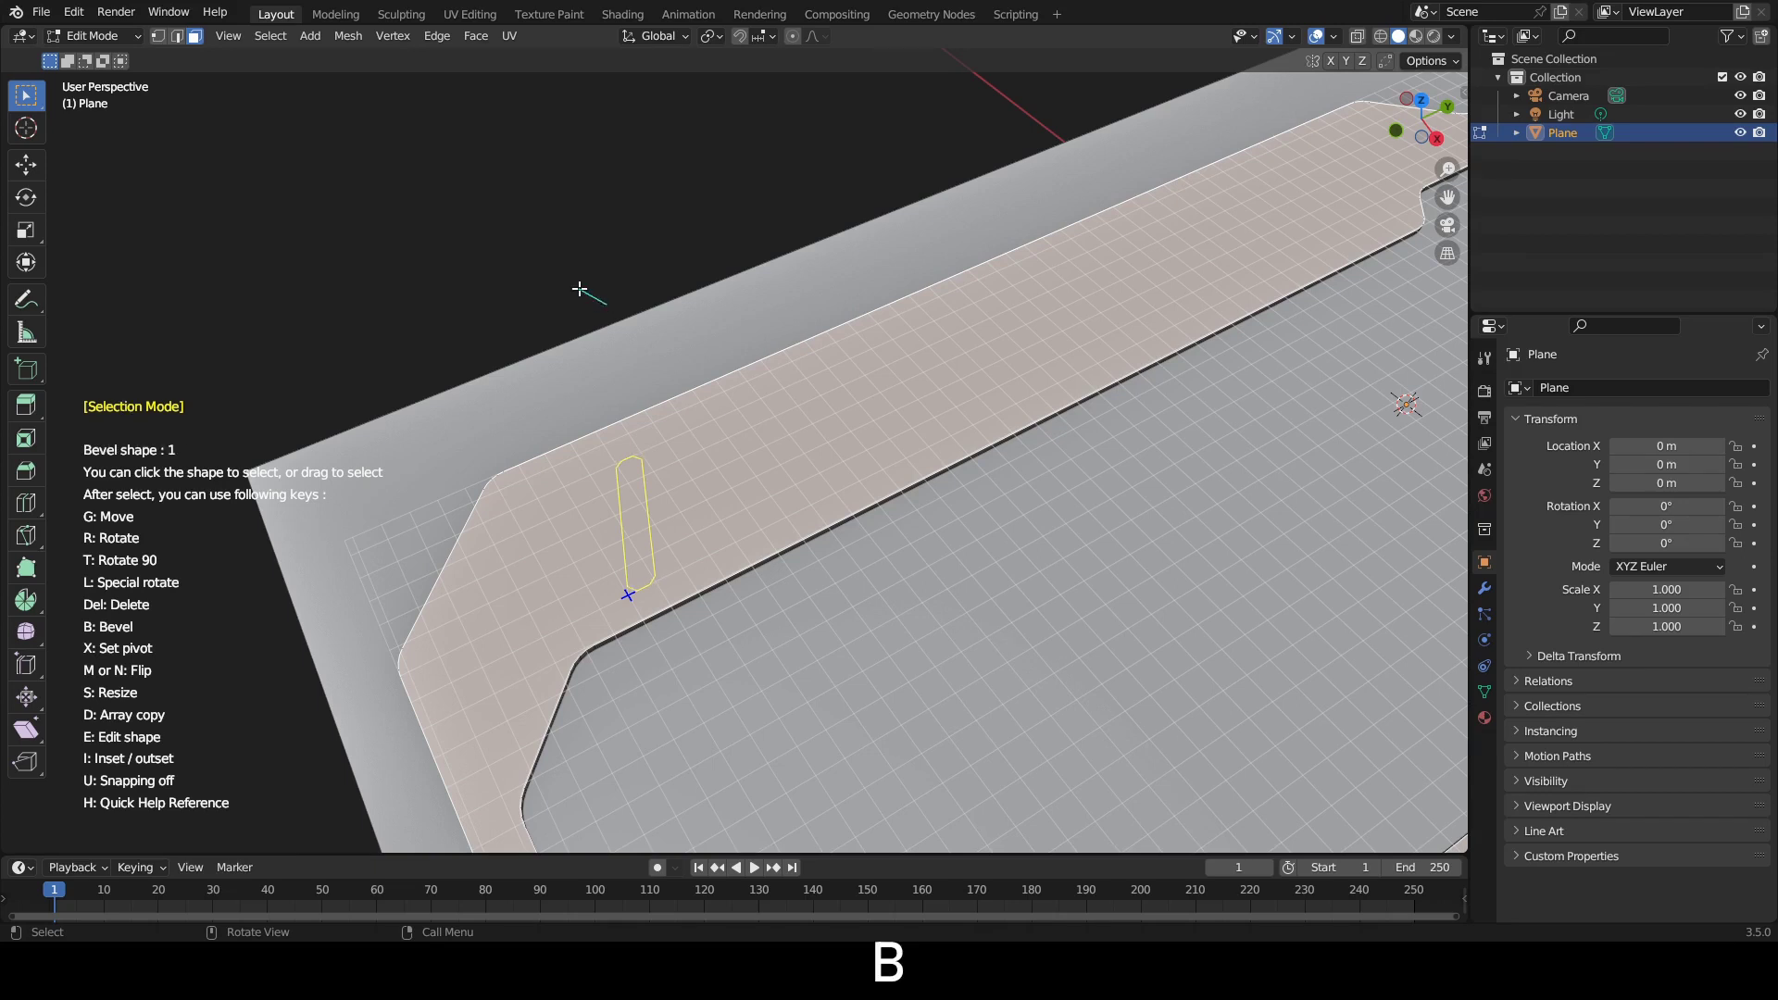
# Array-copy the rounded slot along the frame's wide strip and Boolean-cut the row of slots into it
pyautogui.press('d')
pyautogui.scroll(-1, 584, 293)
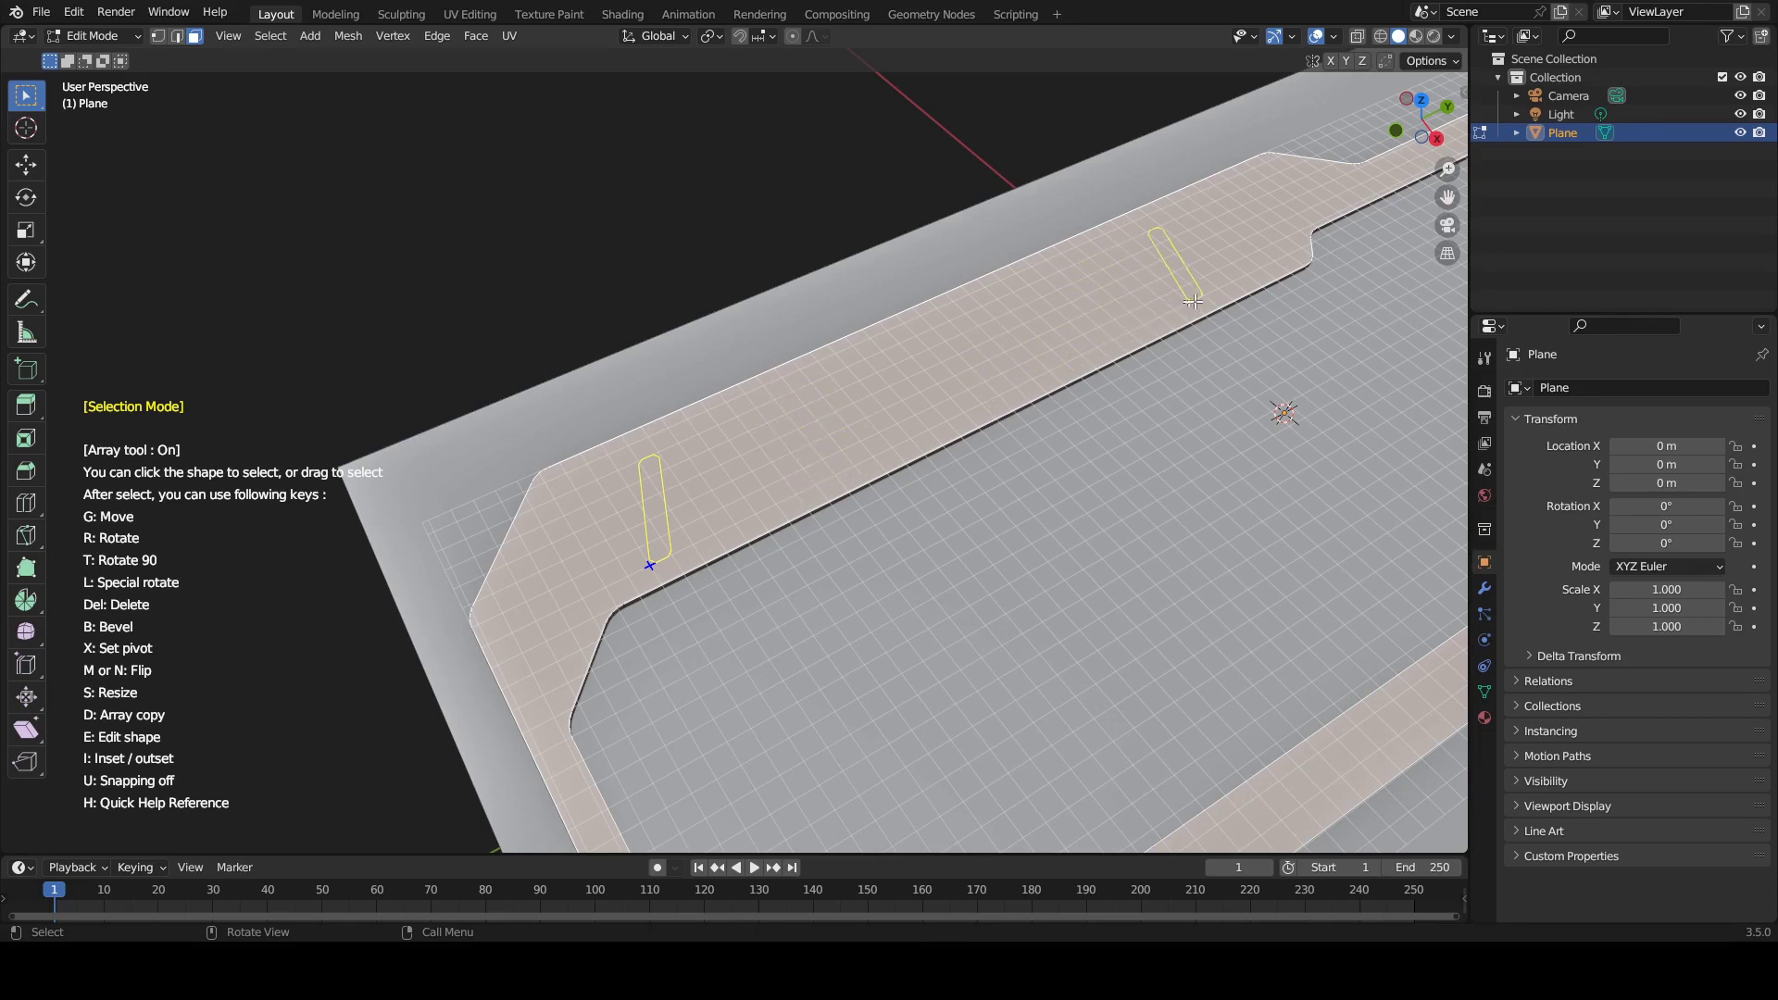
pyautogui.scroll(16, 1193, 302)
pyautogui.moveTo(1193, 302); pyautogui.dragTo(946, 408, button='middle')
pyautogui.press('4')
# Start Grid Modeler on the frame face beside the first slot with 110 grids and place a small 12-edge circle in that corner
pyautogui.scroll(-5, 946, 409)
pyautogui.moveTo(1056, 385); pyautogui.dragTo(778, 426, button='middle')
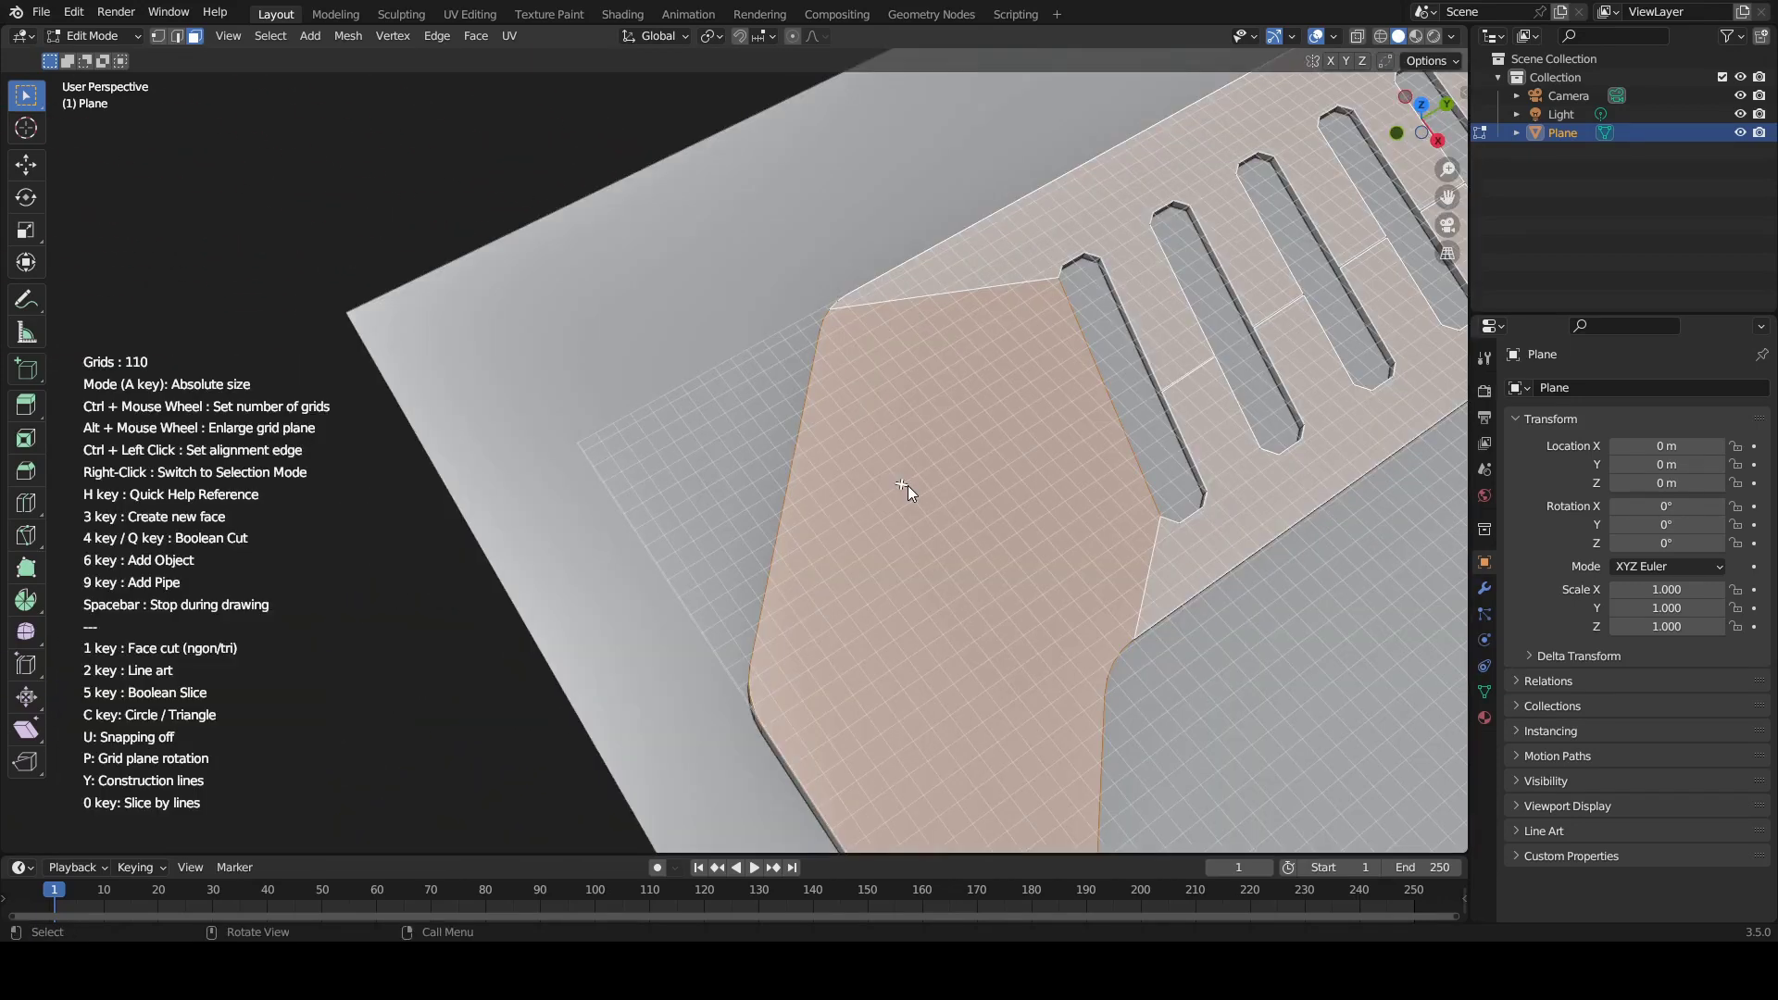
pyautogui.press('c')
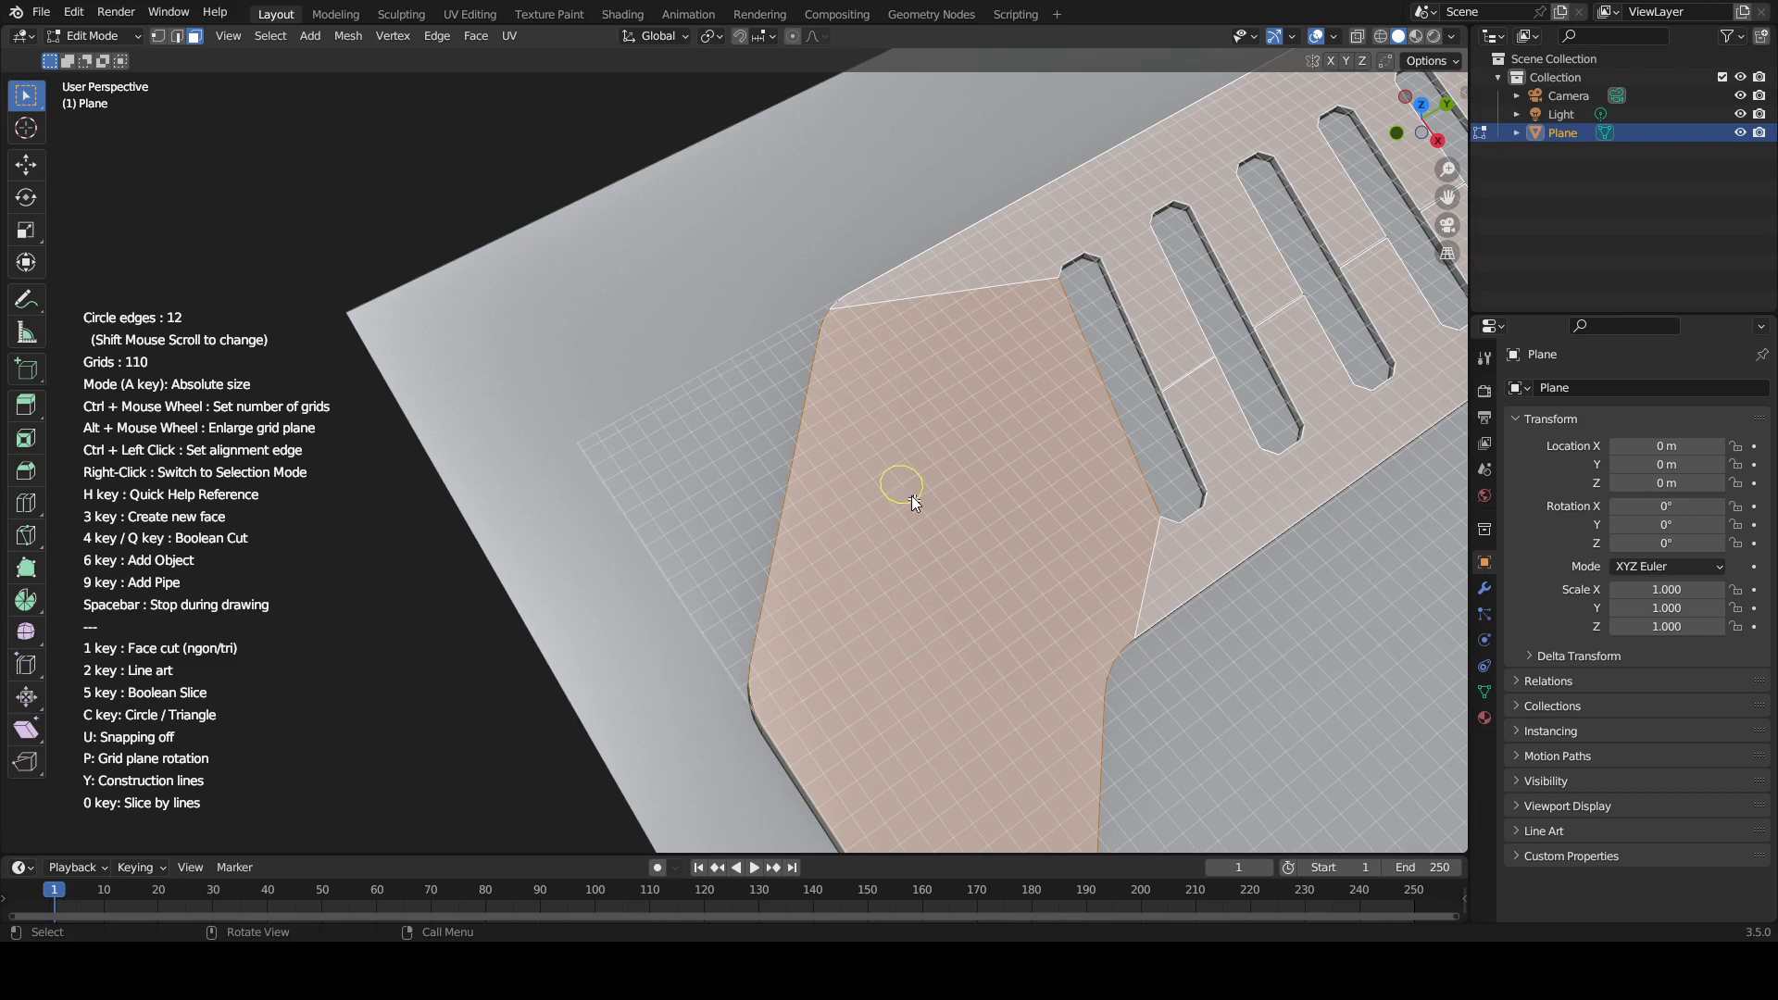
pyautogui.rightClick(911, 497)
# Copy the small circle to the other end of the slotted wide strip and to the frame's far corner beyond it
pyautogui.moveTo(457, 514); pyautogui.dragTo(660, 310)
pyautogui.scroll(-2, 681, 483)
pyautogui.keyDown('shift'); pyautogui.moveTo(894, 444); pyautogui.dragTo(644, 663, button='middle'); pyautogui.keyUp('shift')
pyautogui.scroll(-2, 645, 663)
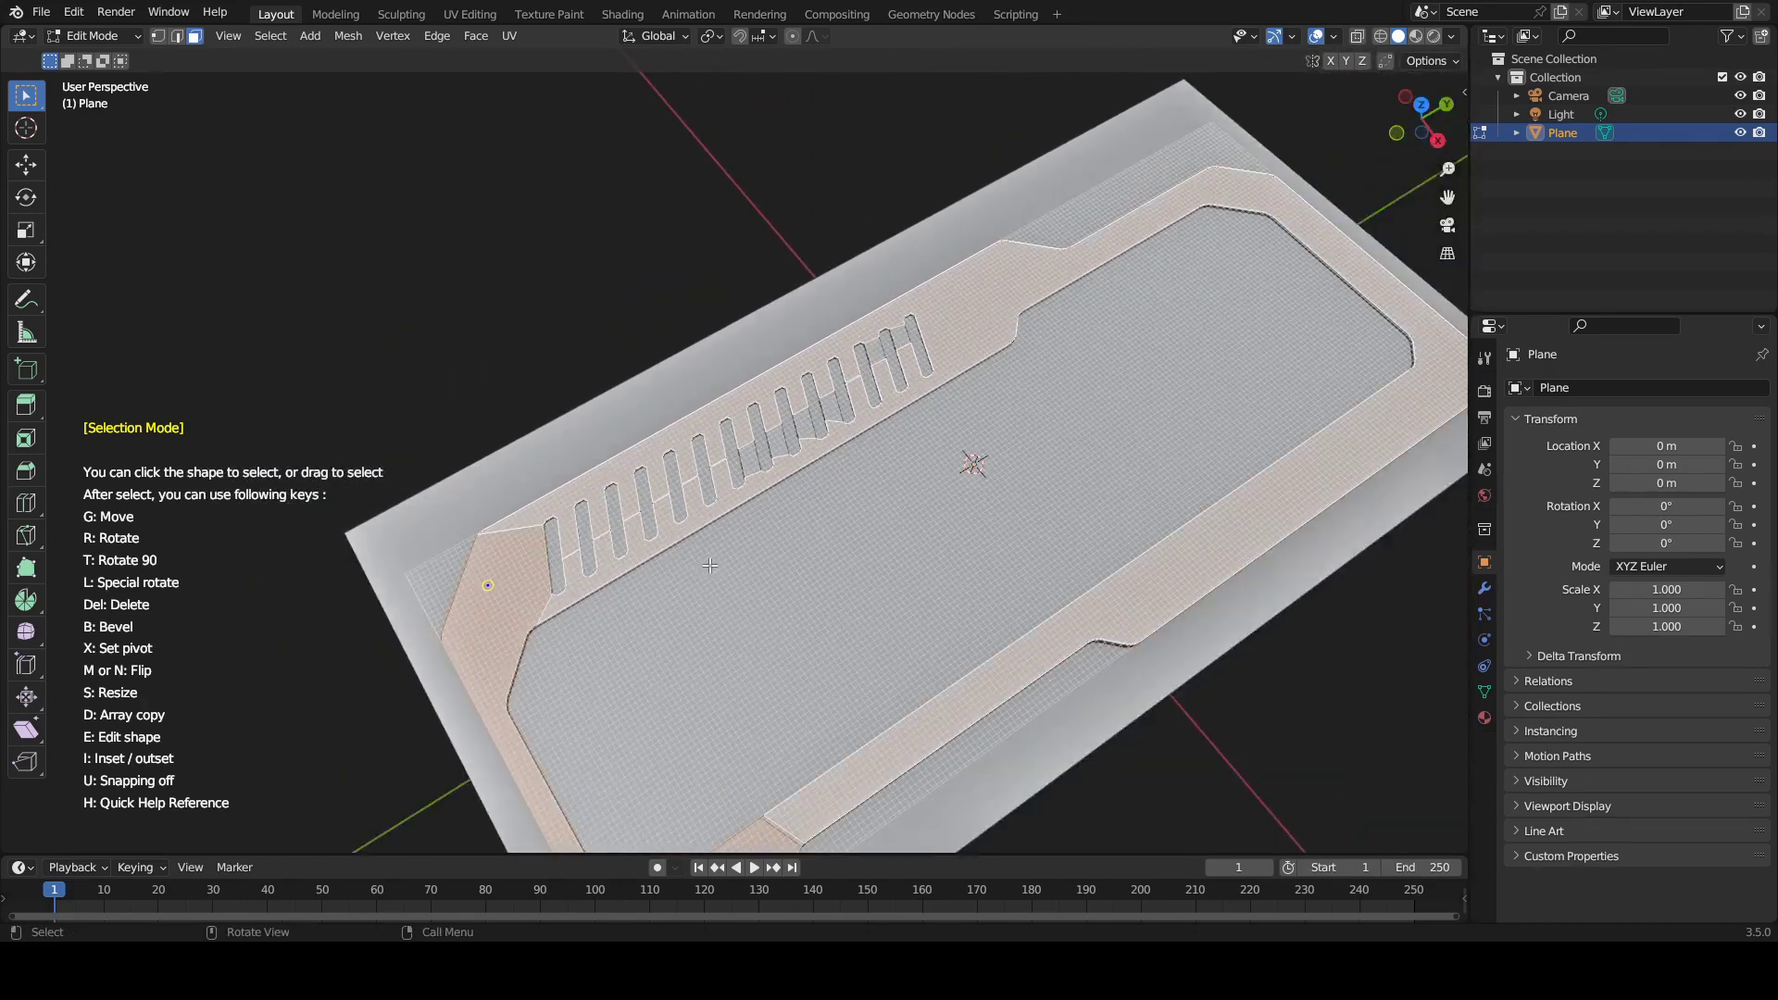
pyautogui.press('d')
pyautogui.click(1010, 274)
pyautogui.press('d')
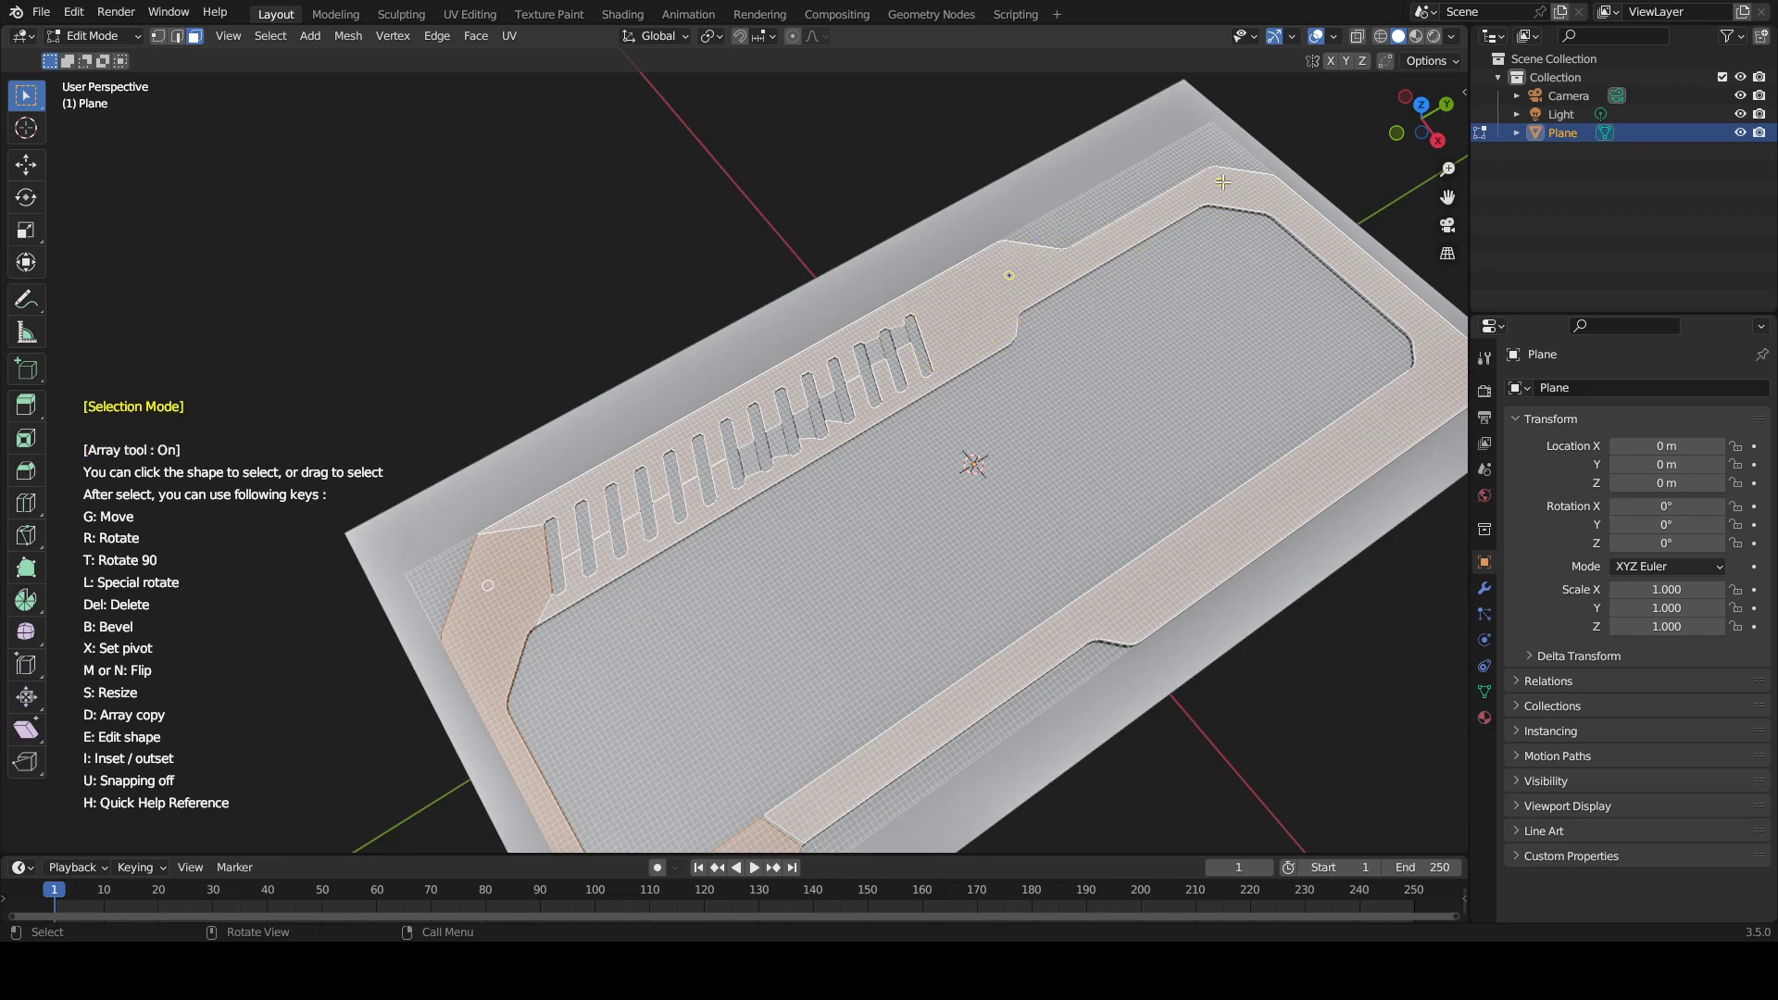
pyautogui.click(1242, 183)
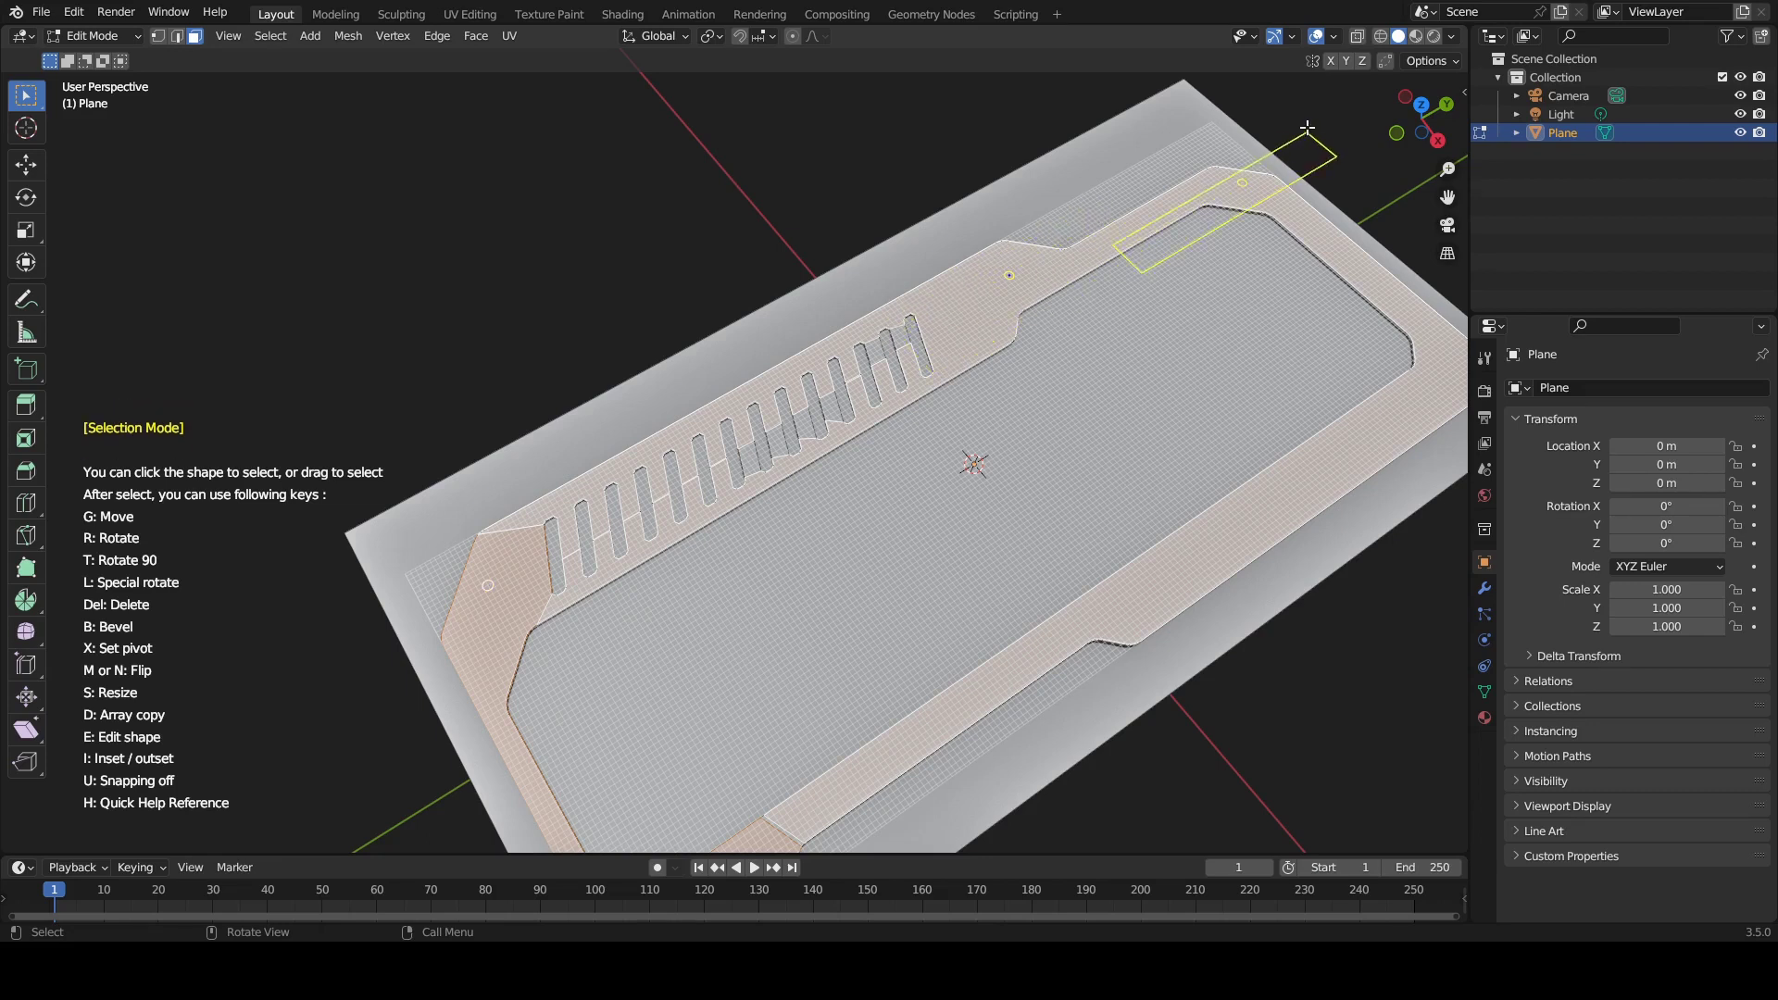
# Copy the circle to the remaining far corner, the frame area by the outer notch, and the near corner of the frame
pyautogui.scroll(-1, 966, 350)
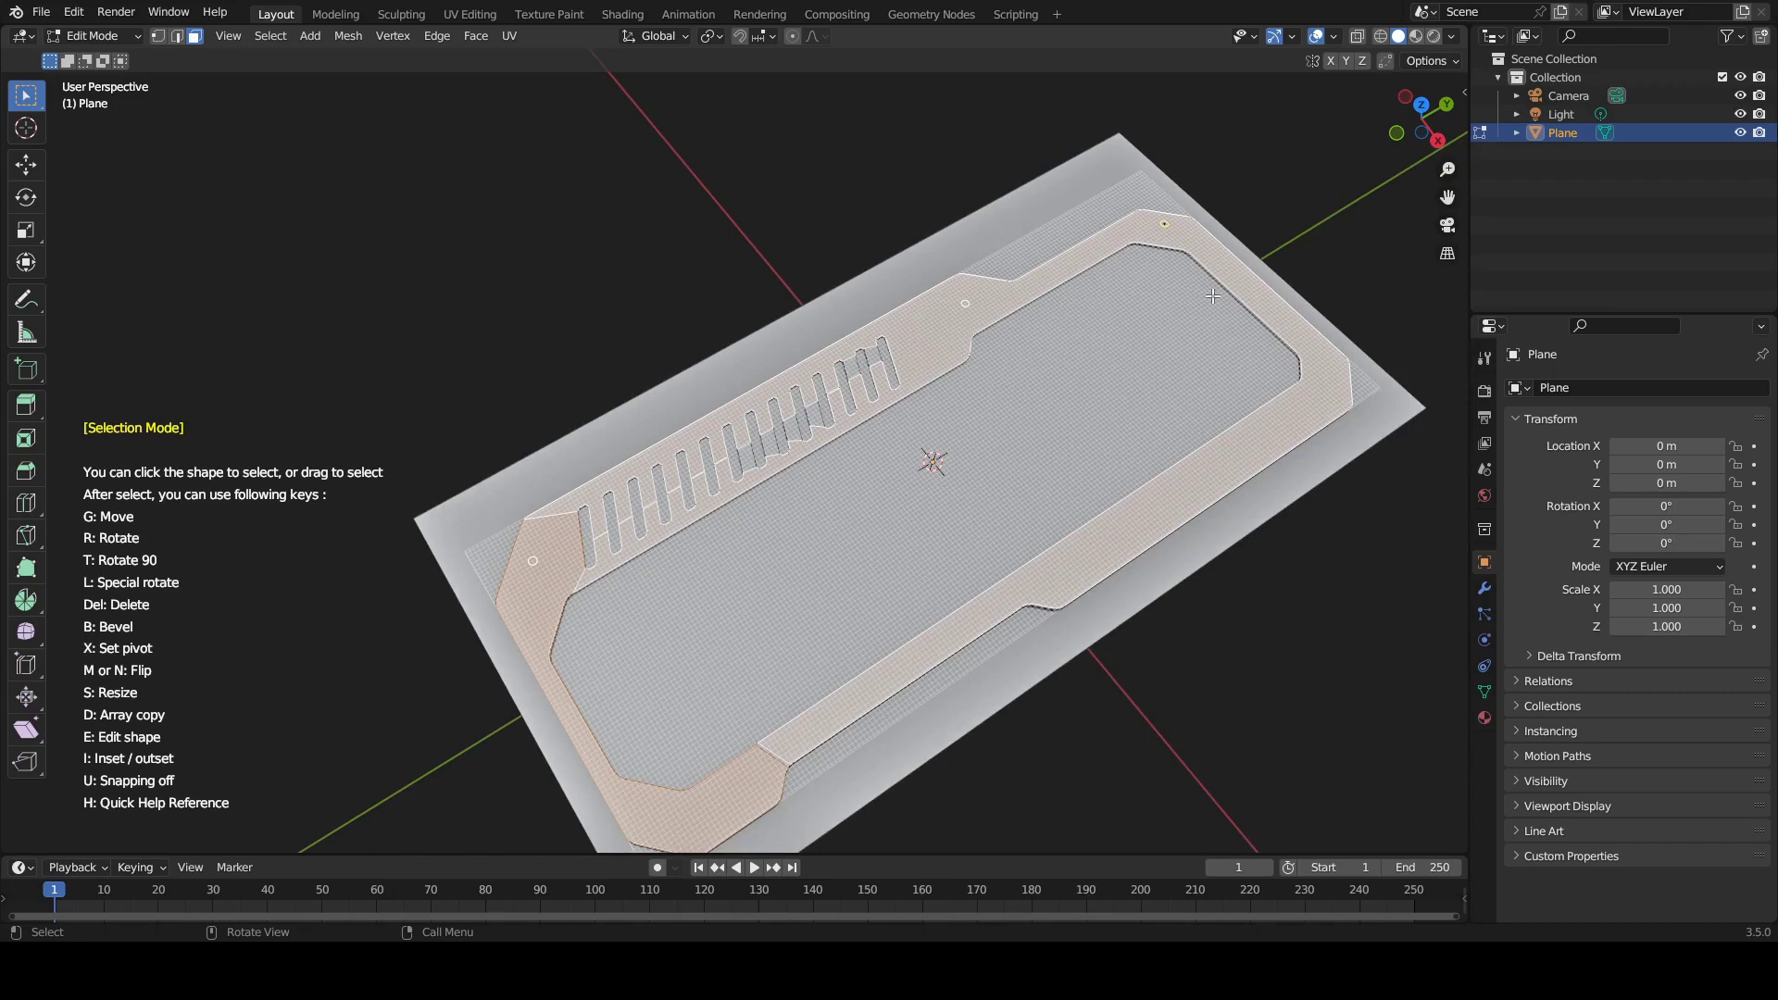
pyautogui.press('d')
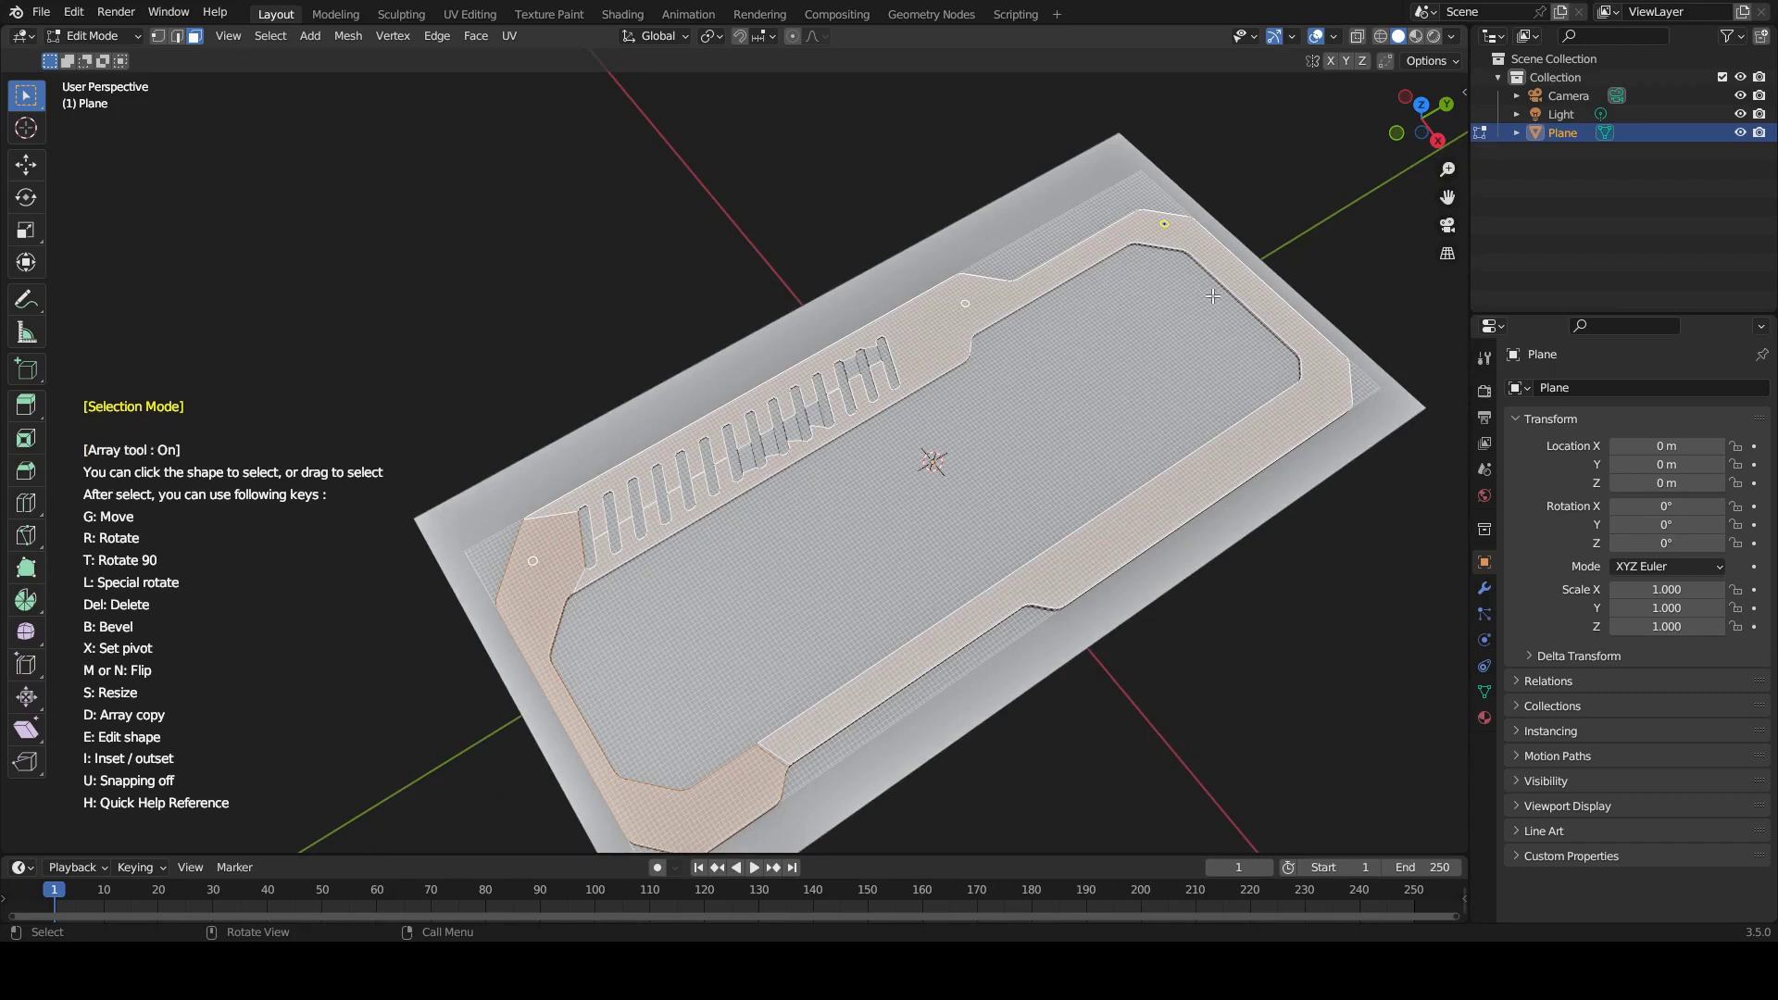
pyautogui.click(1326, 386)
pyautogui.press('d')
pyautogui.click(1063, 572)
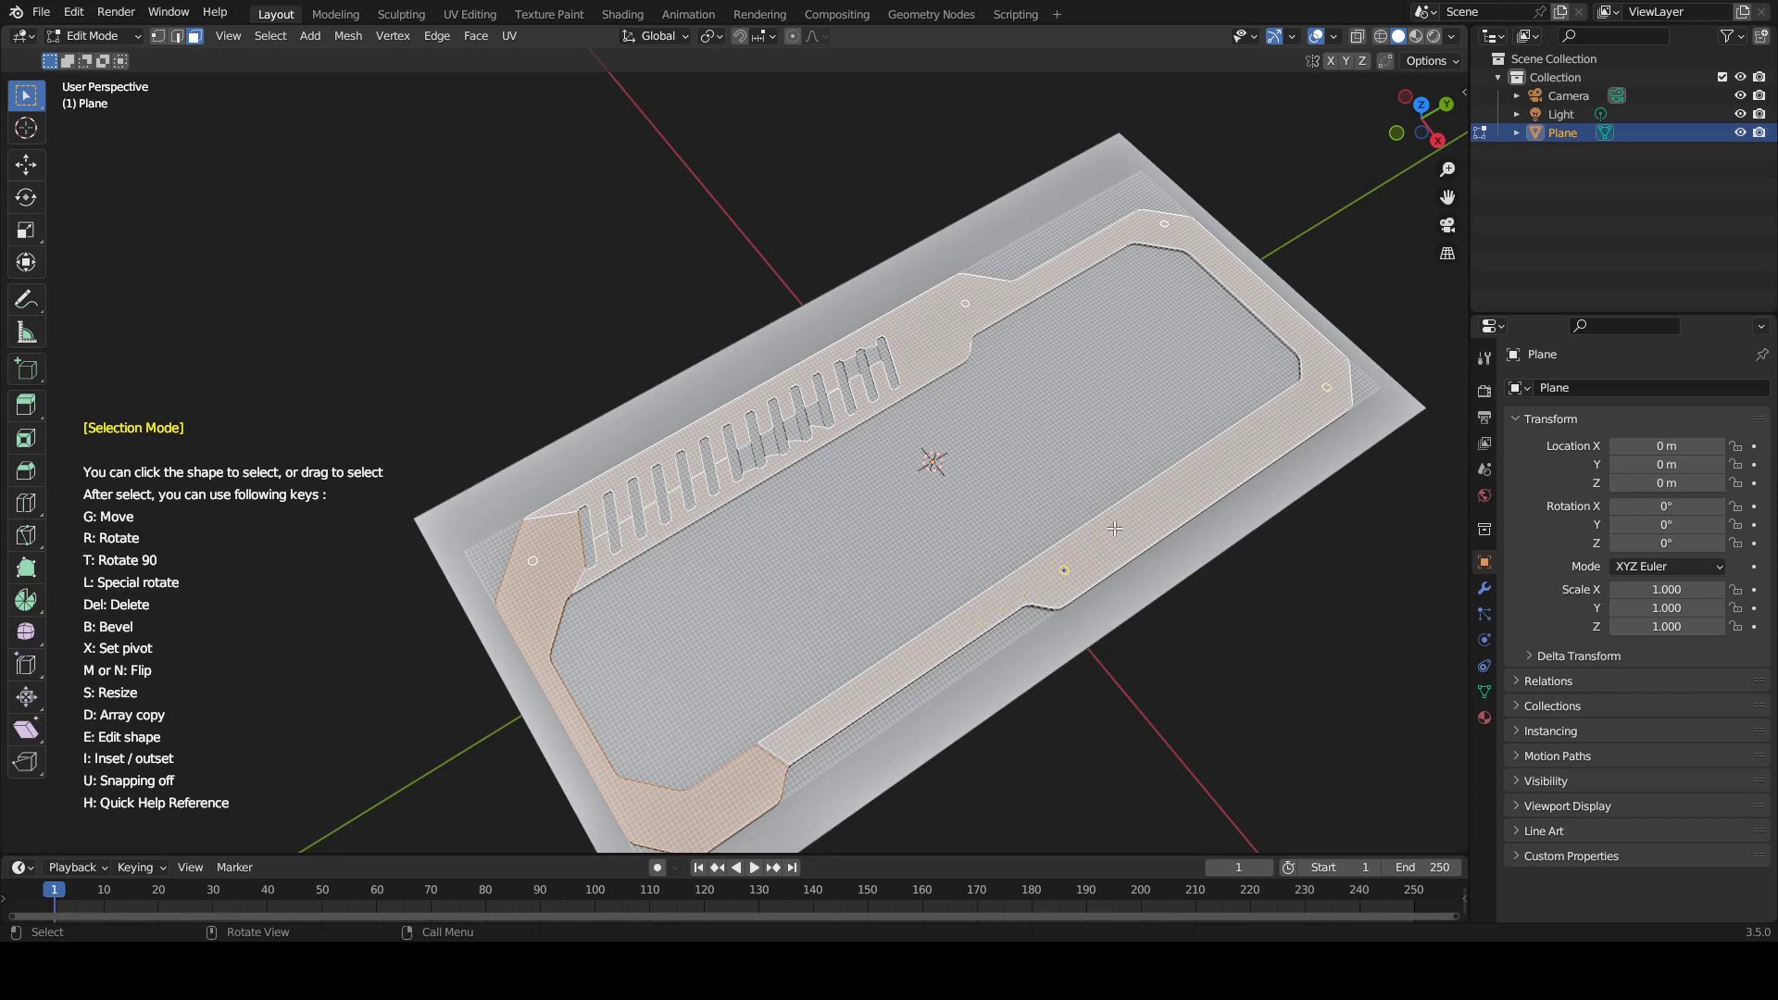
pyautogui.press('d')
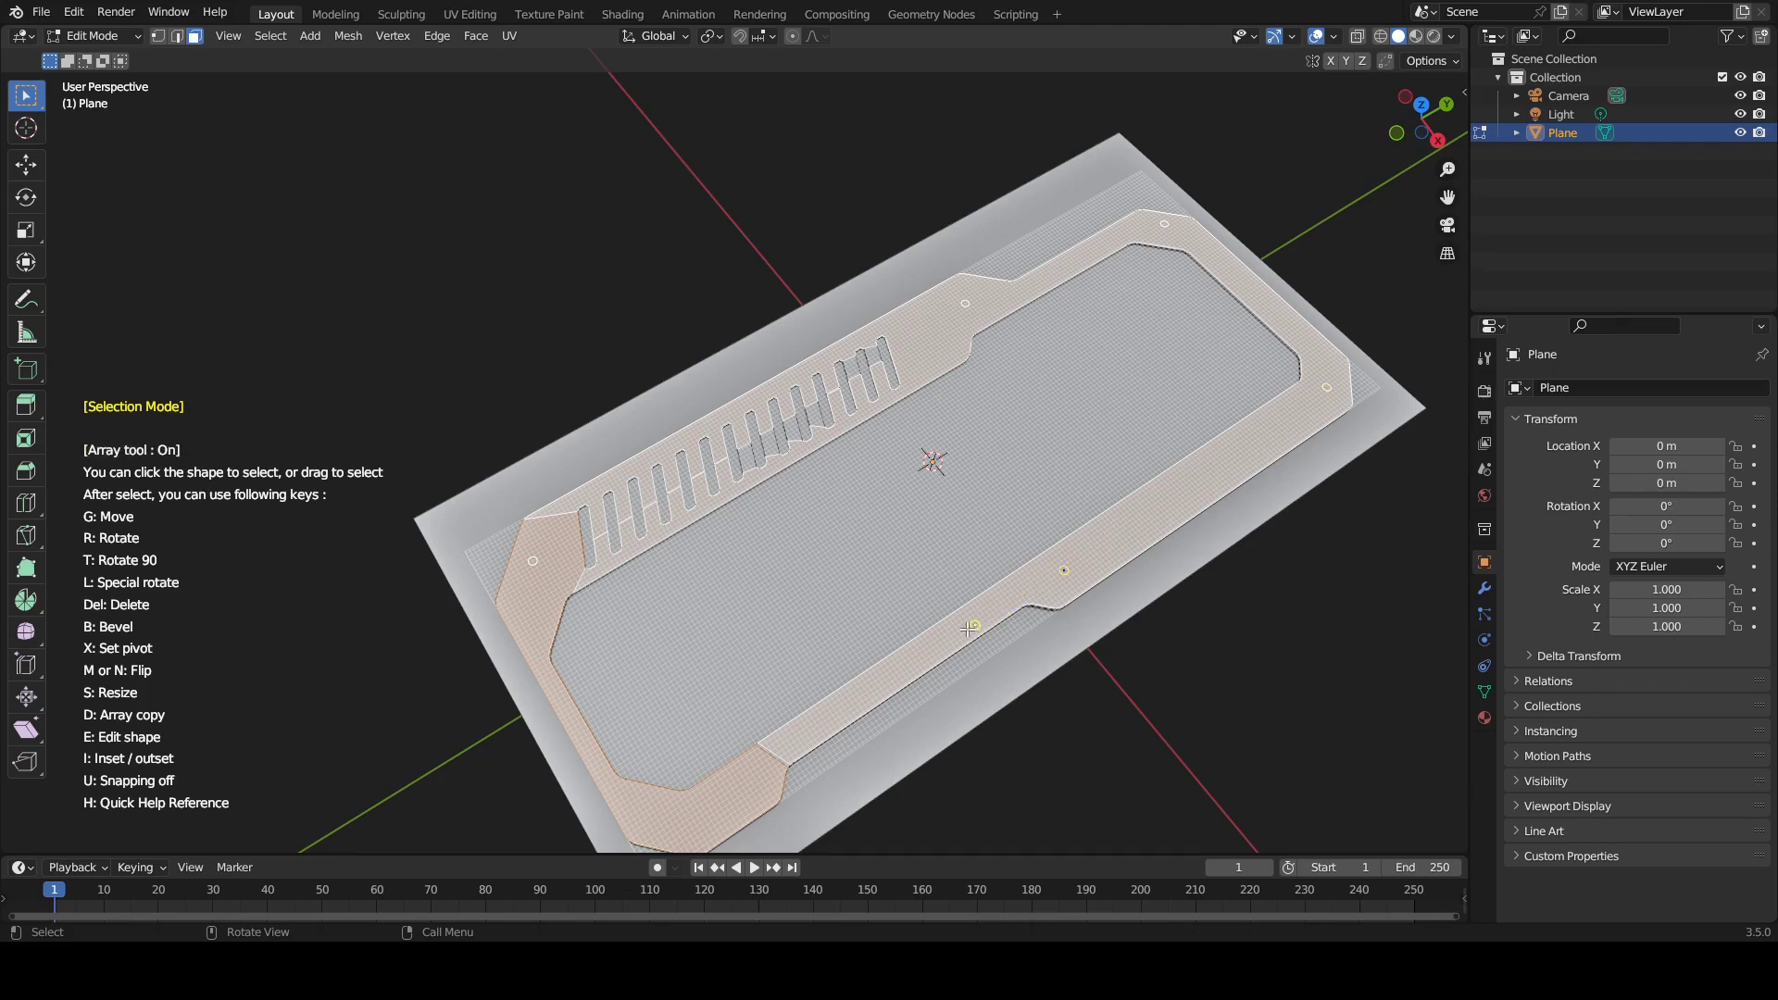
pyautogui.click(746, 788)
# Move the last circle closer to the near outer corner and Boolean-cut all six circles into the frame
pyautogui.keyDown('shift'); pyautogui.moveTo(880, 665); pyautogui.dragTo(960, 490, button='middle'); pyautogui.keyUp('shift')
pyautogui.scroll(-1, 863, 599)
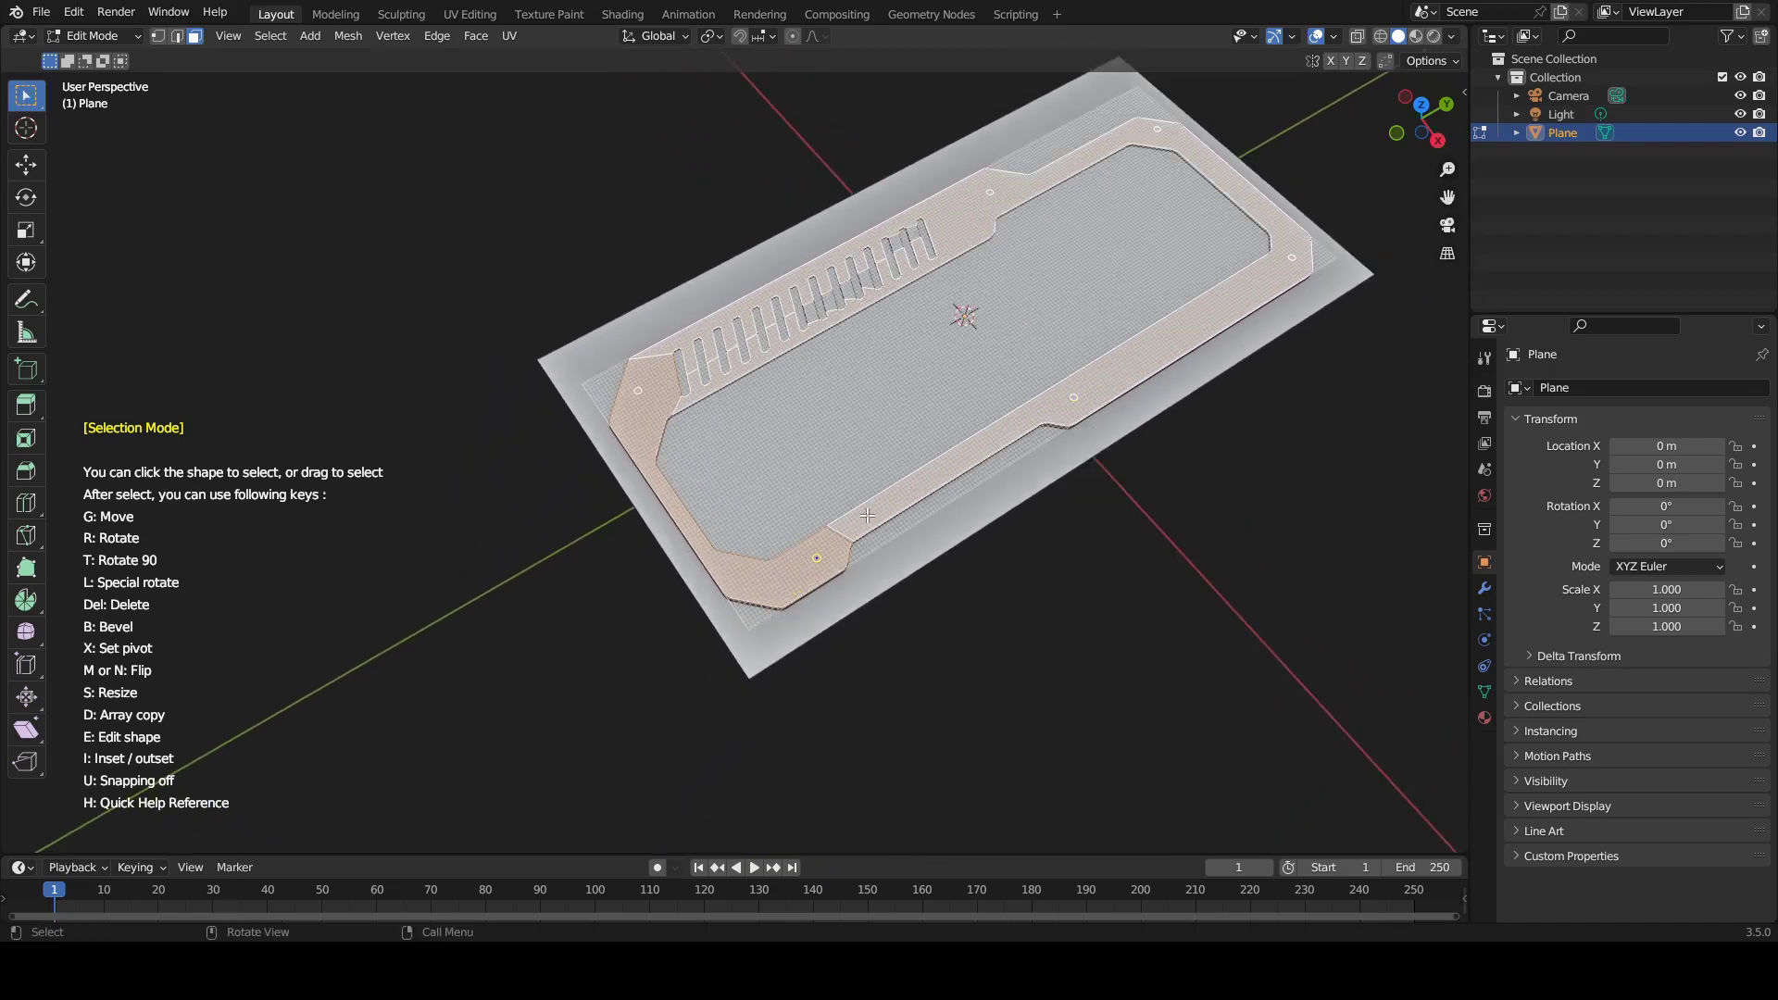
pyautogui.scroll(1, 850, 564)
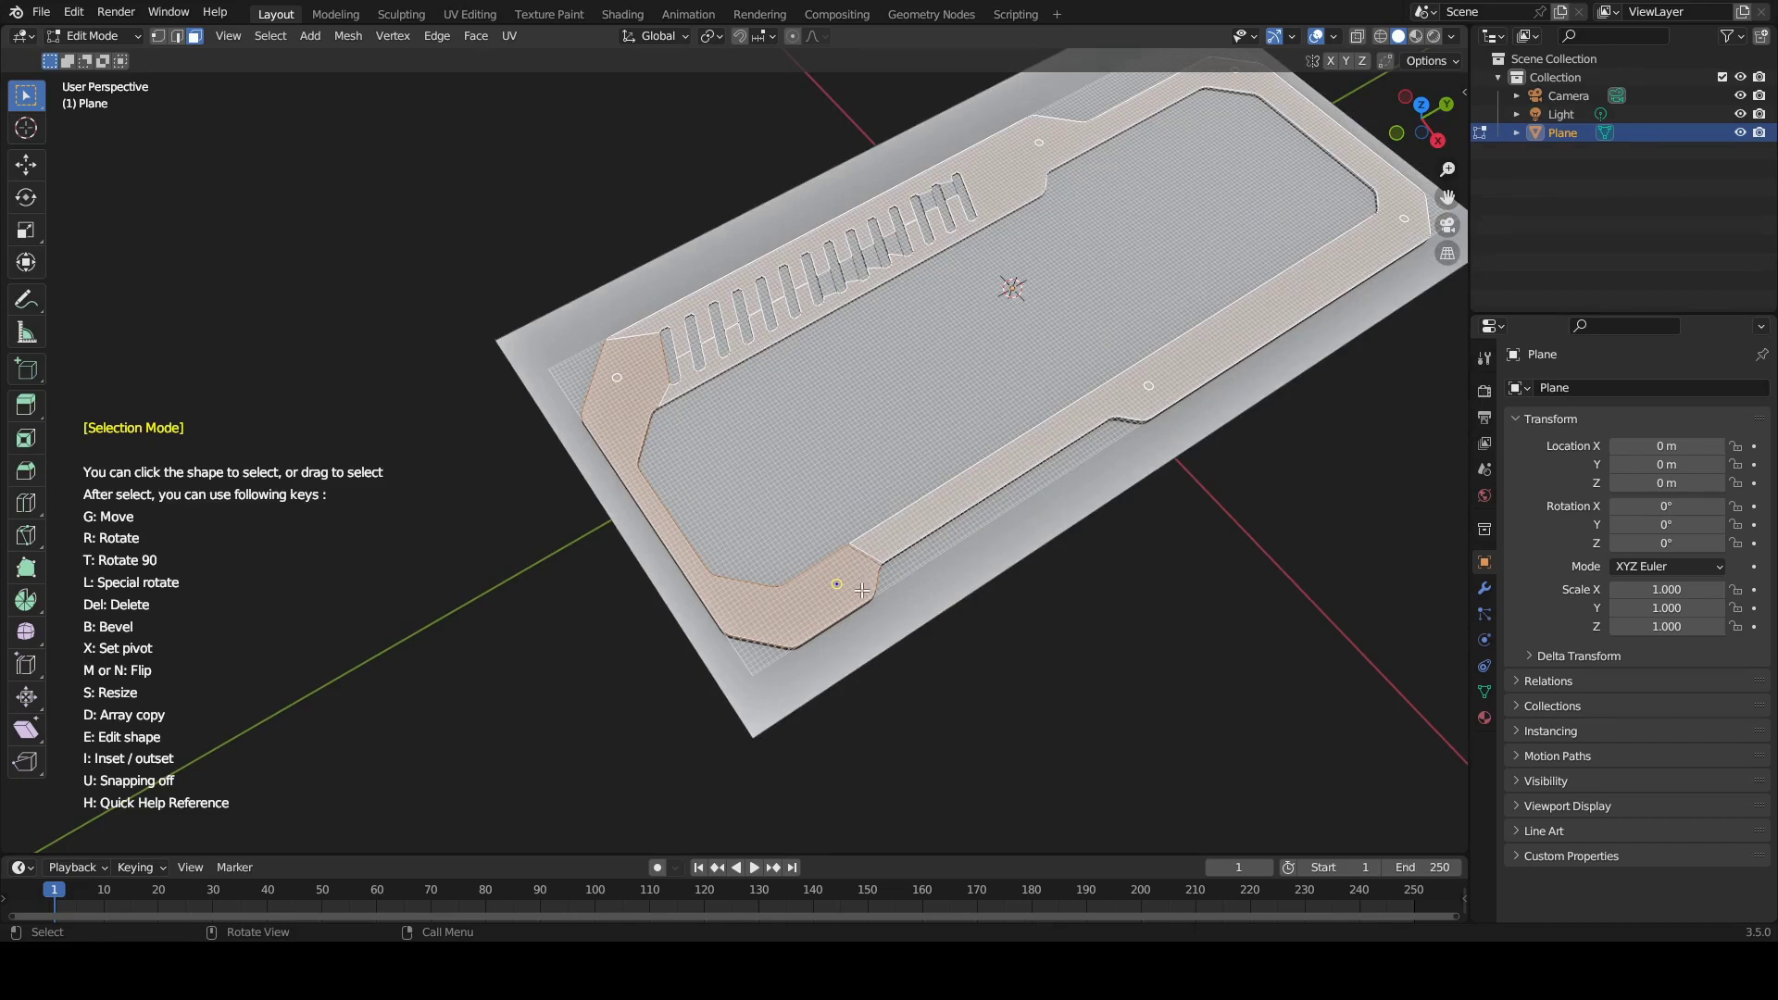
pyautogui.scroll(-1, 936, 611)
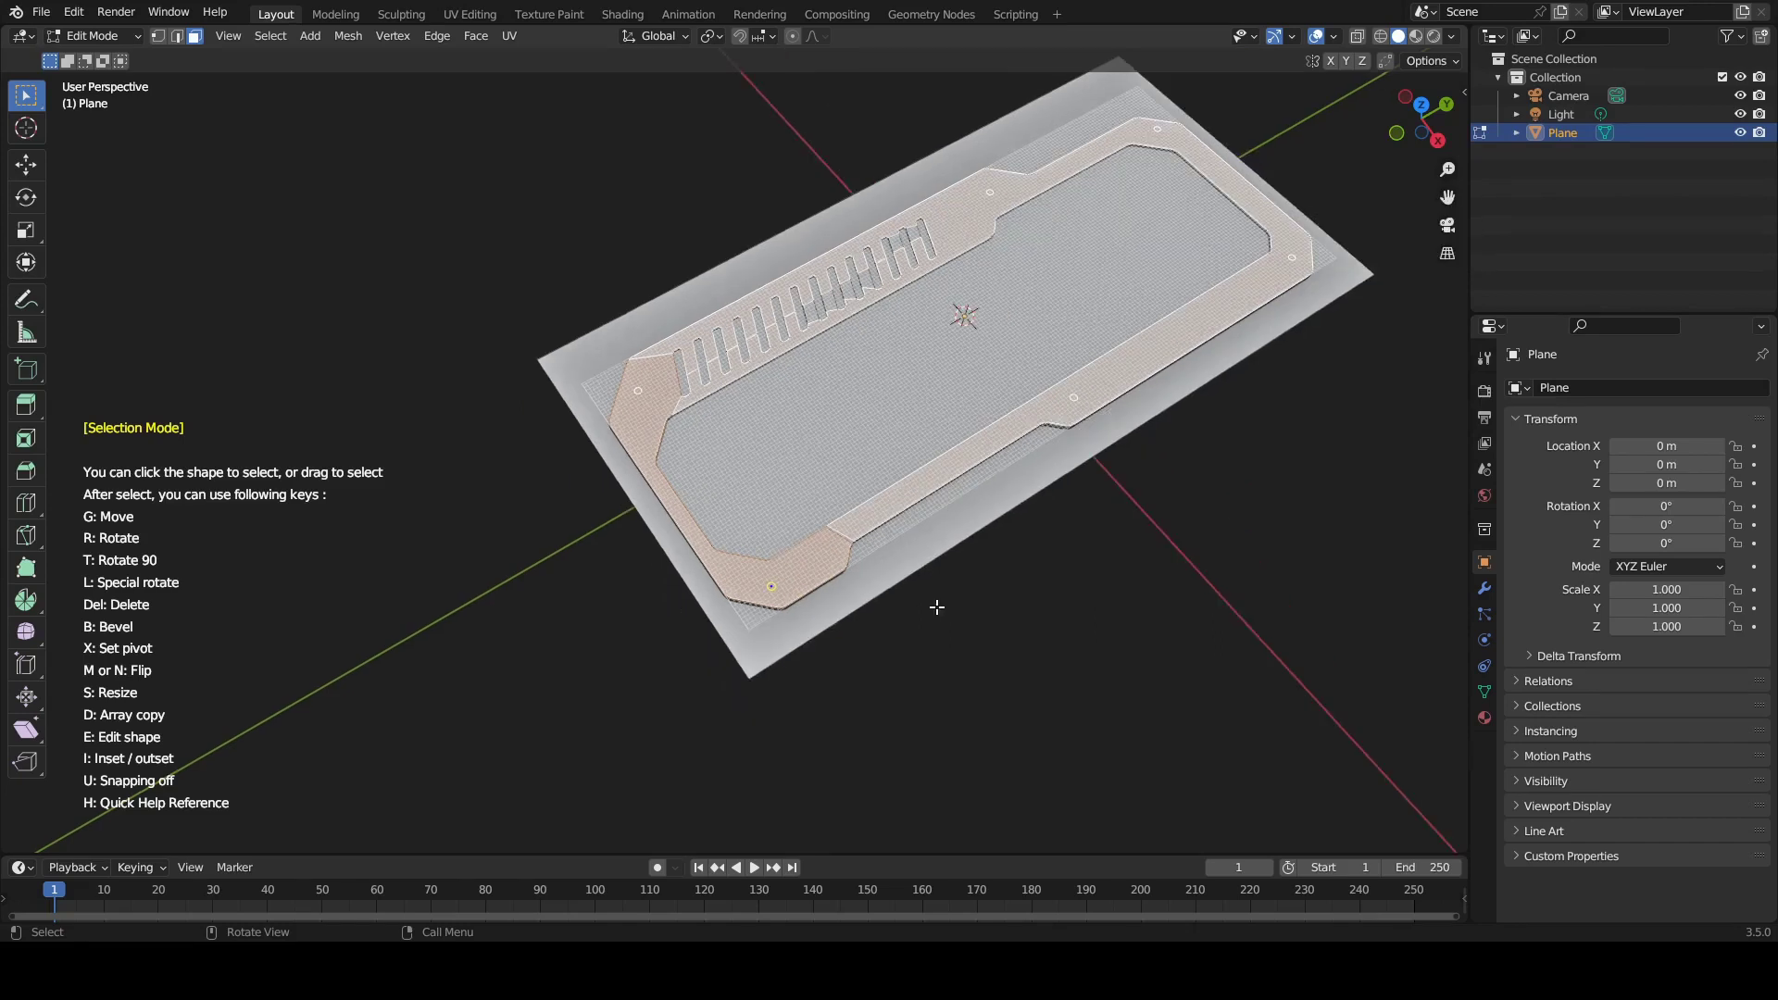
pyautogui.moveTo(995, 603); pyautogui.dragTo(1048, 537, button='middle')
pyautogui.scroll(3, 1006, 486)
pyautogui.rightClick(1006, 487)
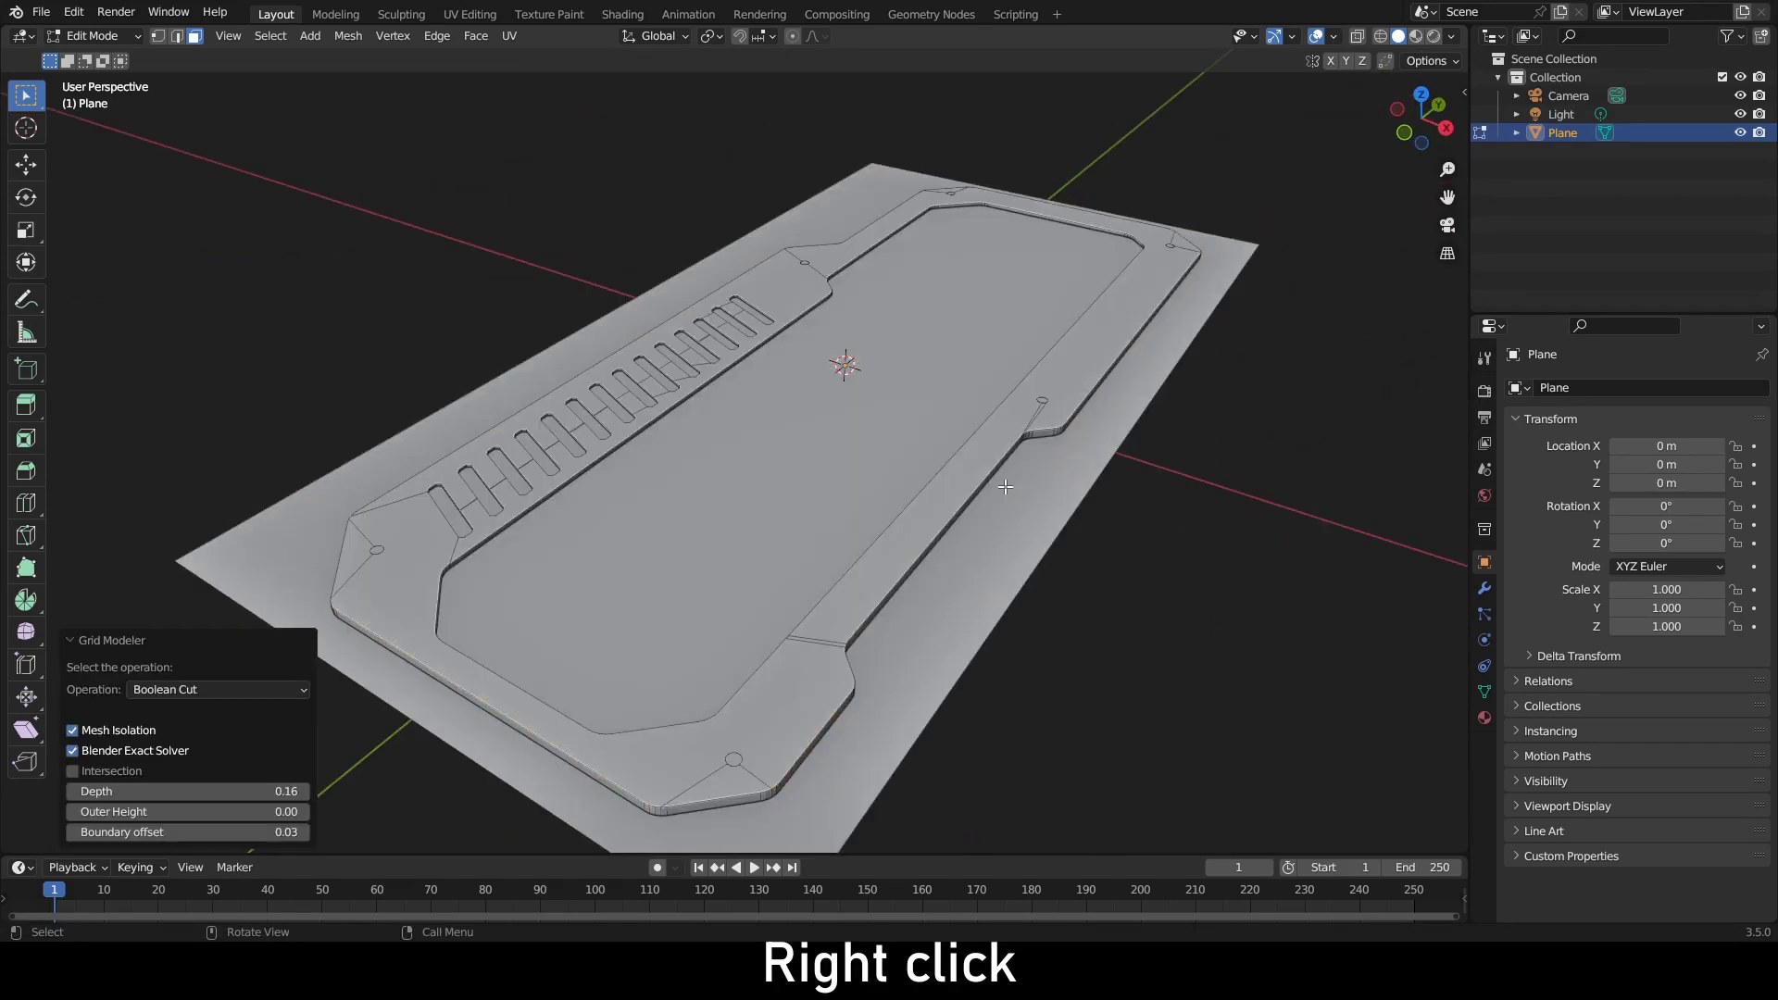
# Increase the depth of the Boolean cut to deepen the six round holes
pyautogui.moveTo(917, 518); pyautogui.dragTo(810, 628, button='middle')
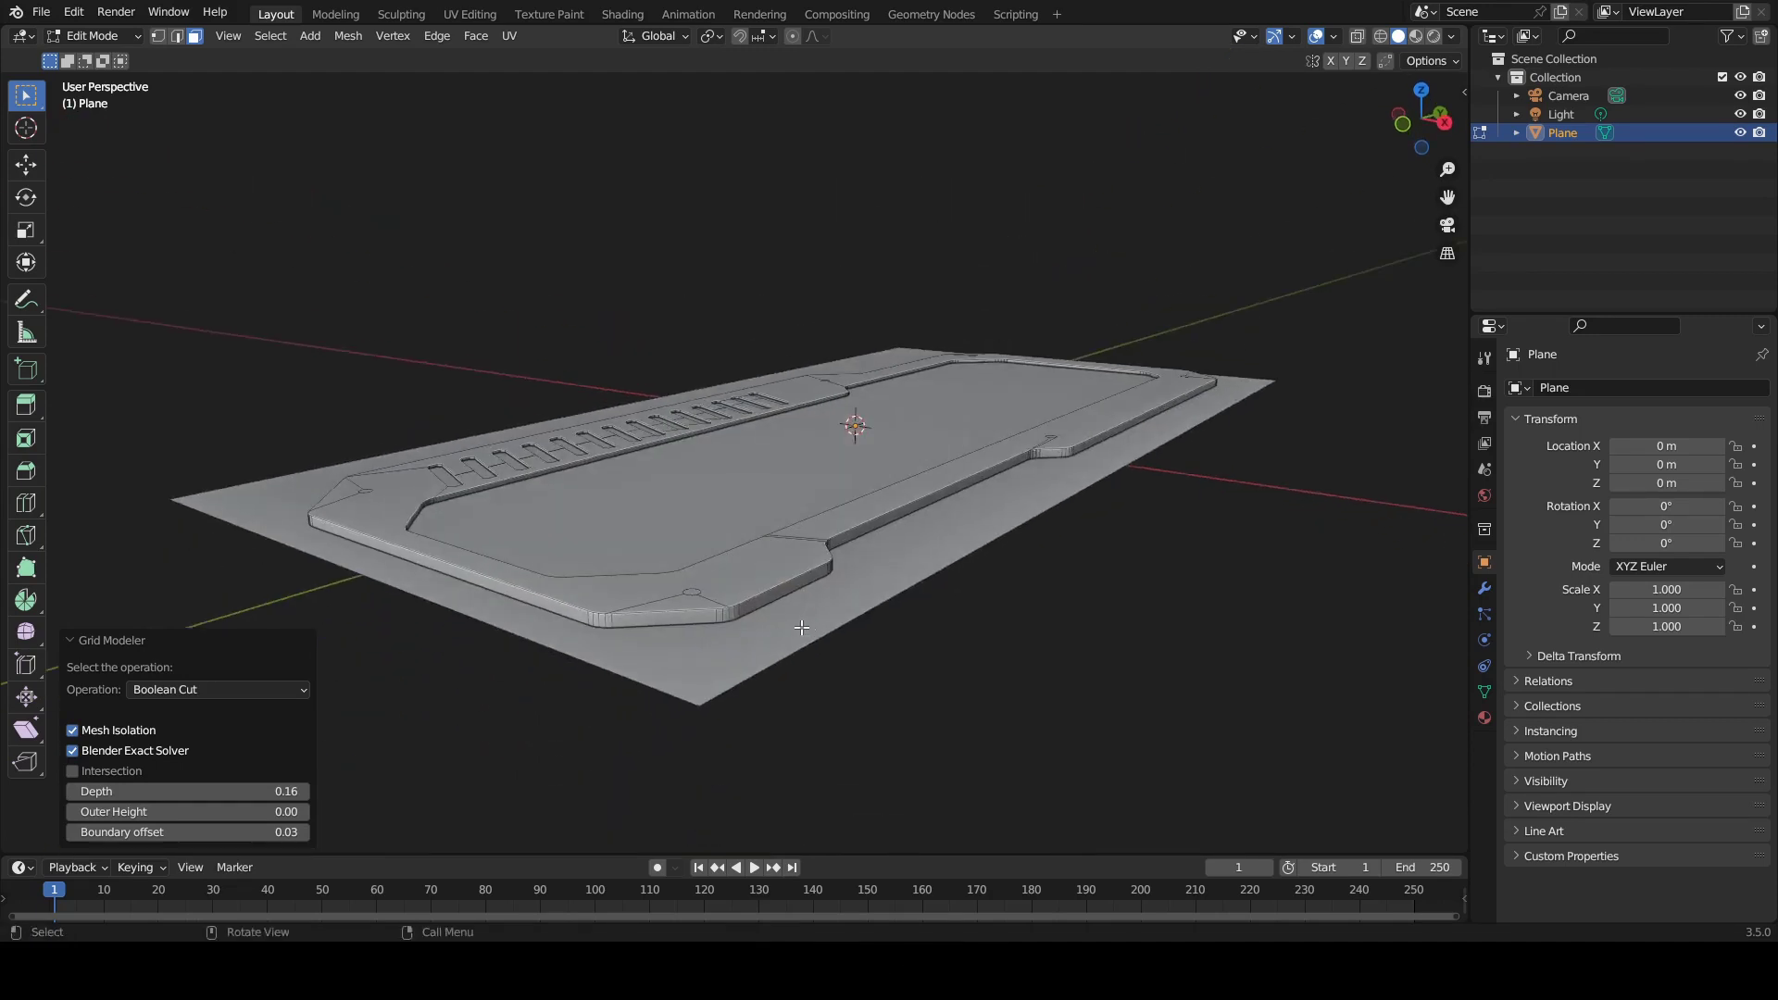
pyautogui.scroll(2, 802, 630)
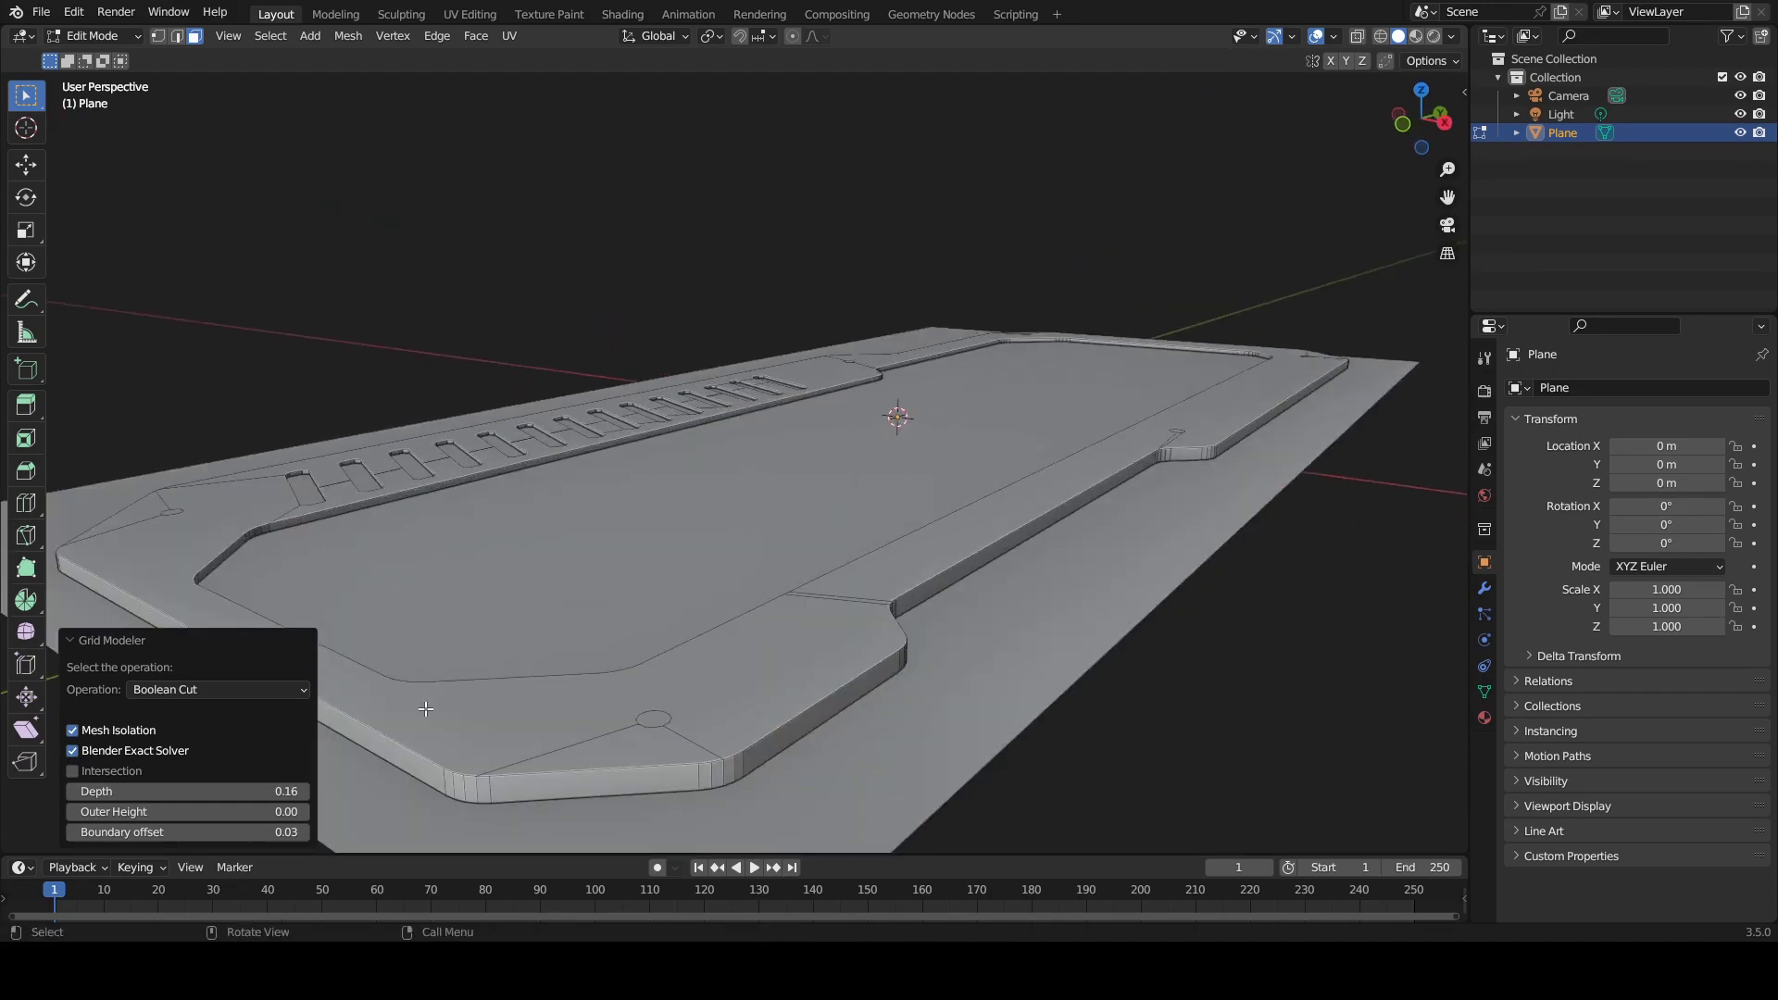
pyautogui.moveTo(189, 792); pyautogui.dragTo(209, 792)
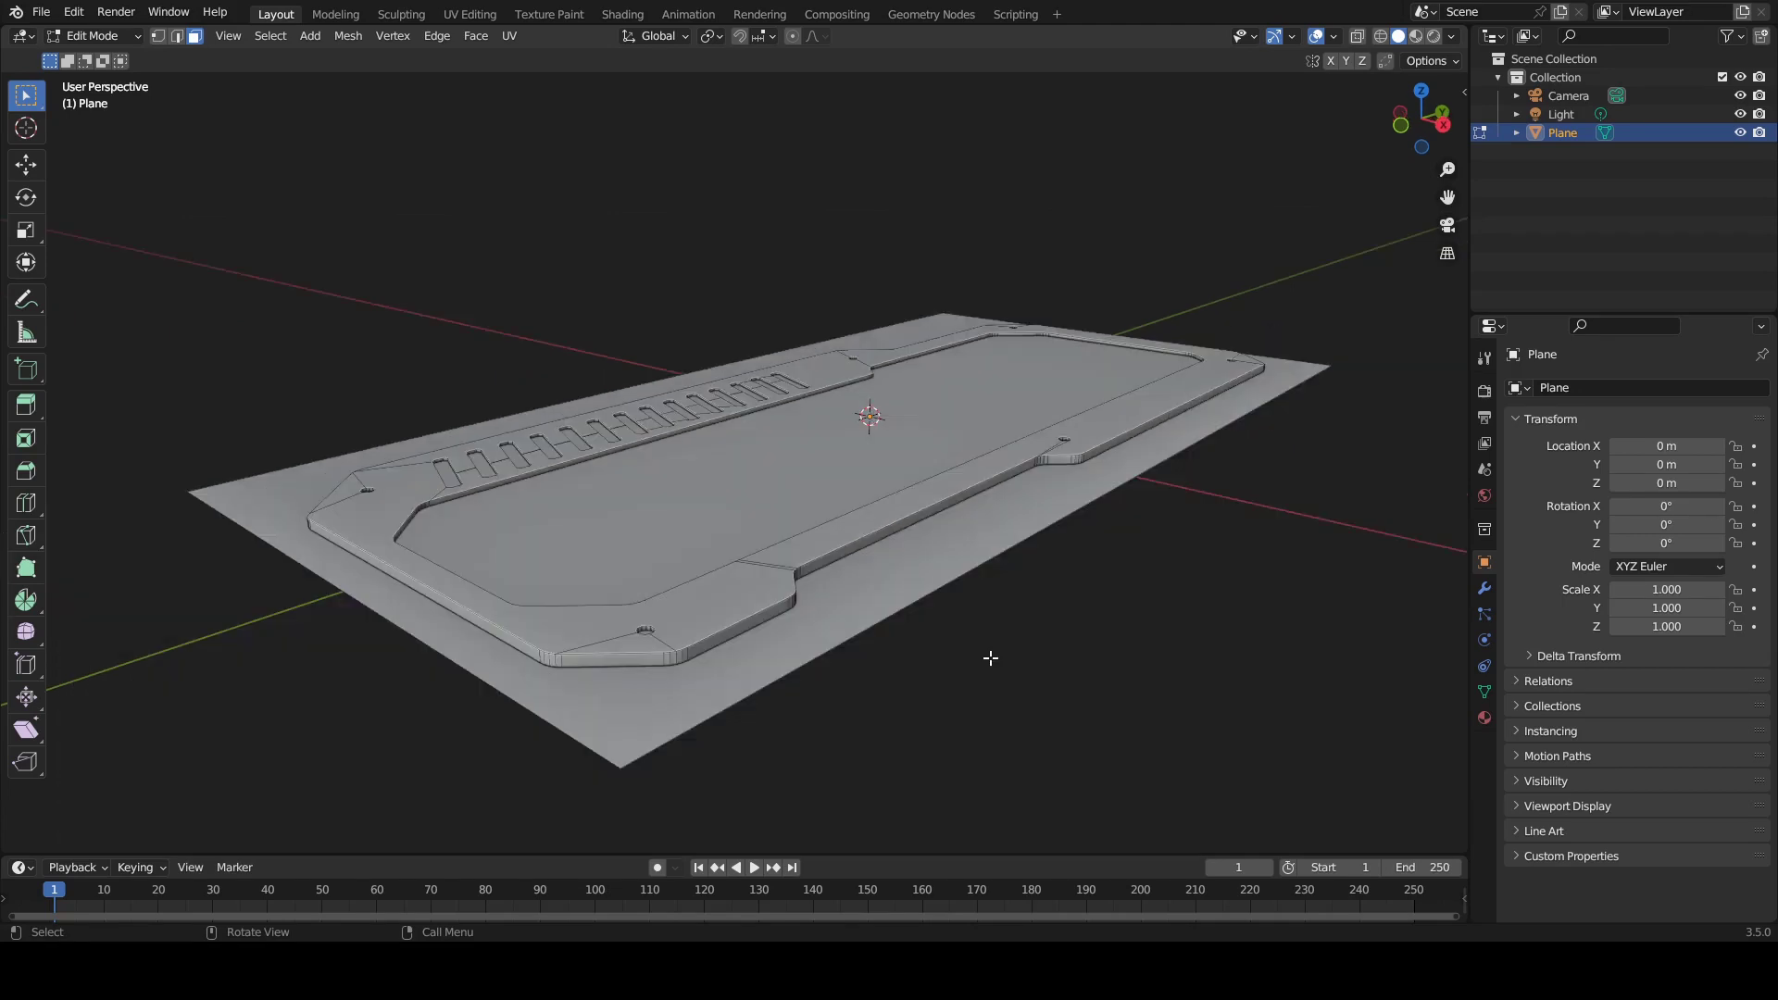
# Select the bottom face of the near corner hole and extend the selection to faces of similar area
pyautogui.moveTo(915, 593); pyautogui.dragTo(885, 659, button='middle')
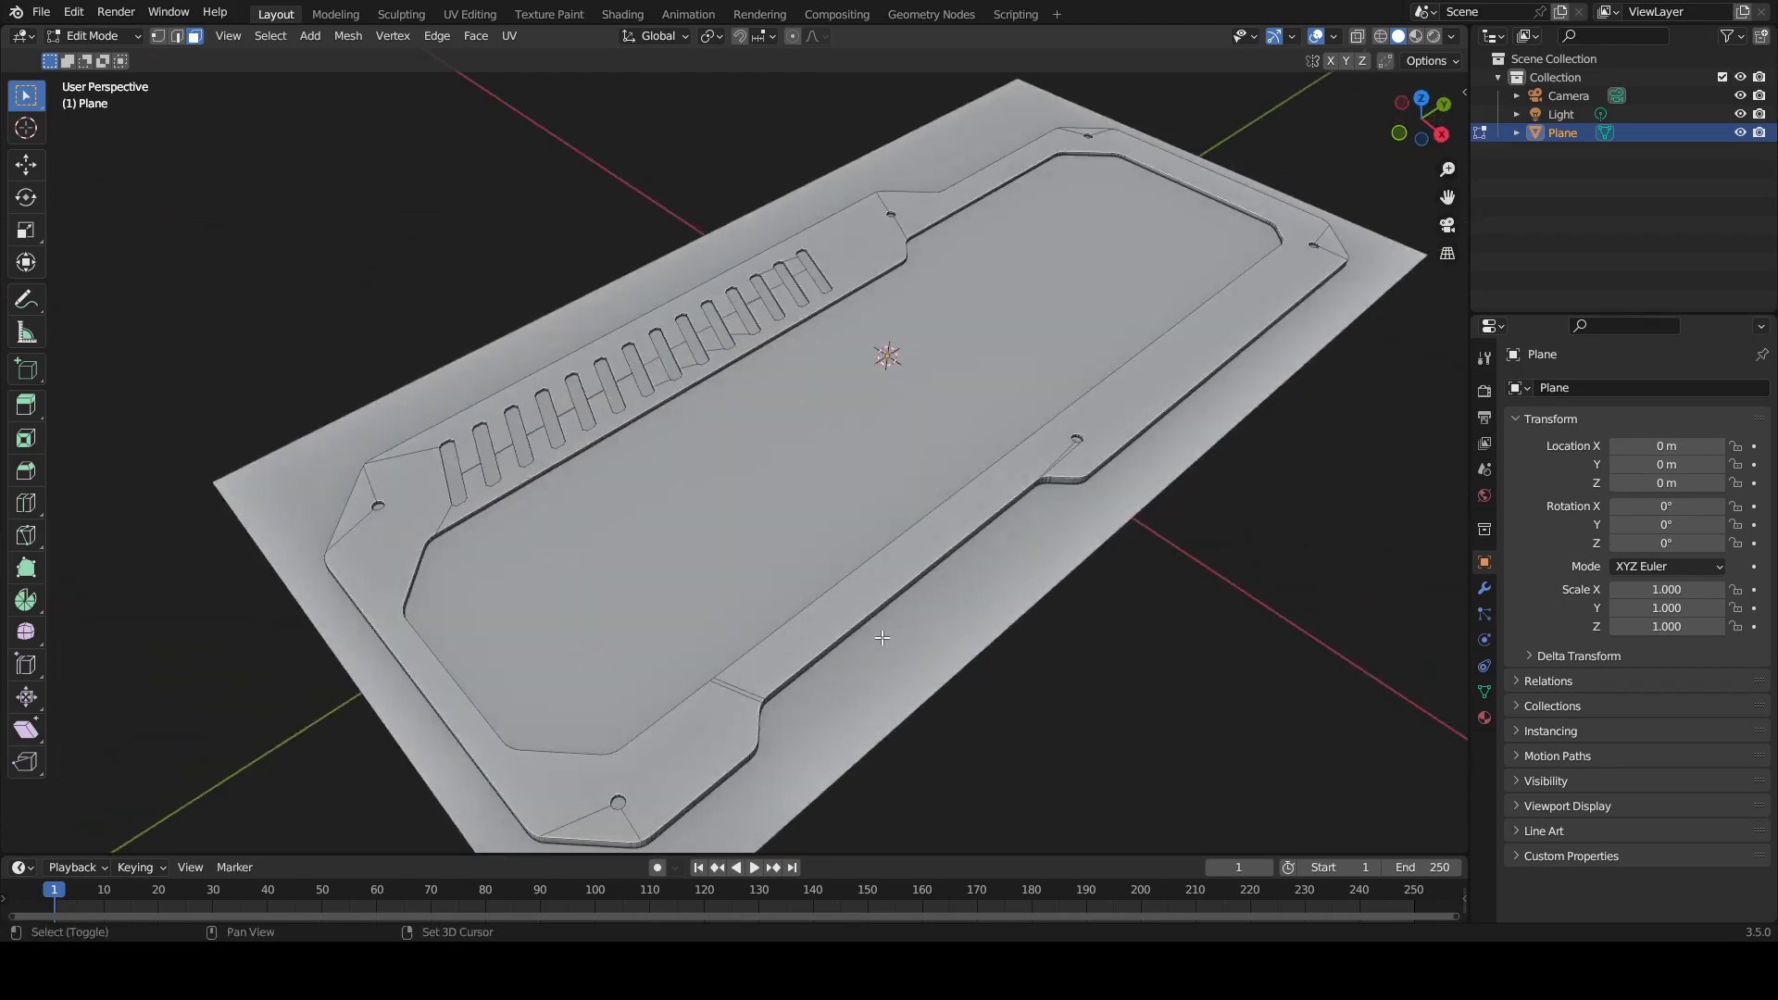
pyautogui.keyDown('shift'); pyautogui.moveTo(707, 809); pyautogui.dragTo(763, 645, button='middle'); pyautogui.keyUp('shift')
pyautogui.scroll(3, 763, 646)
pyautogui.click(643, 780)
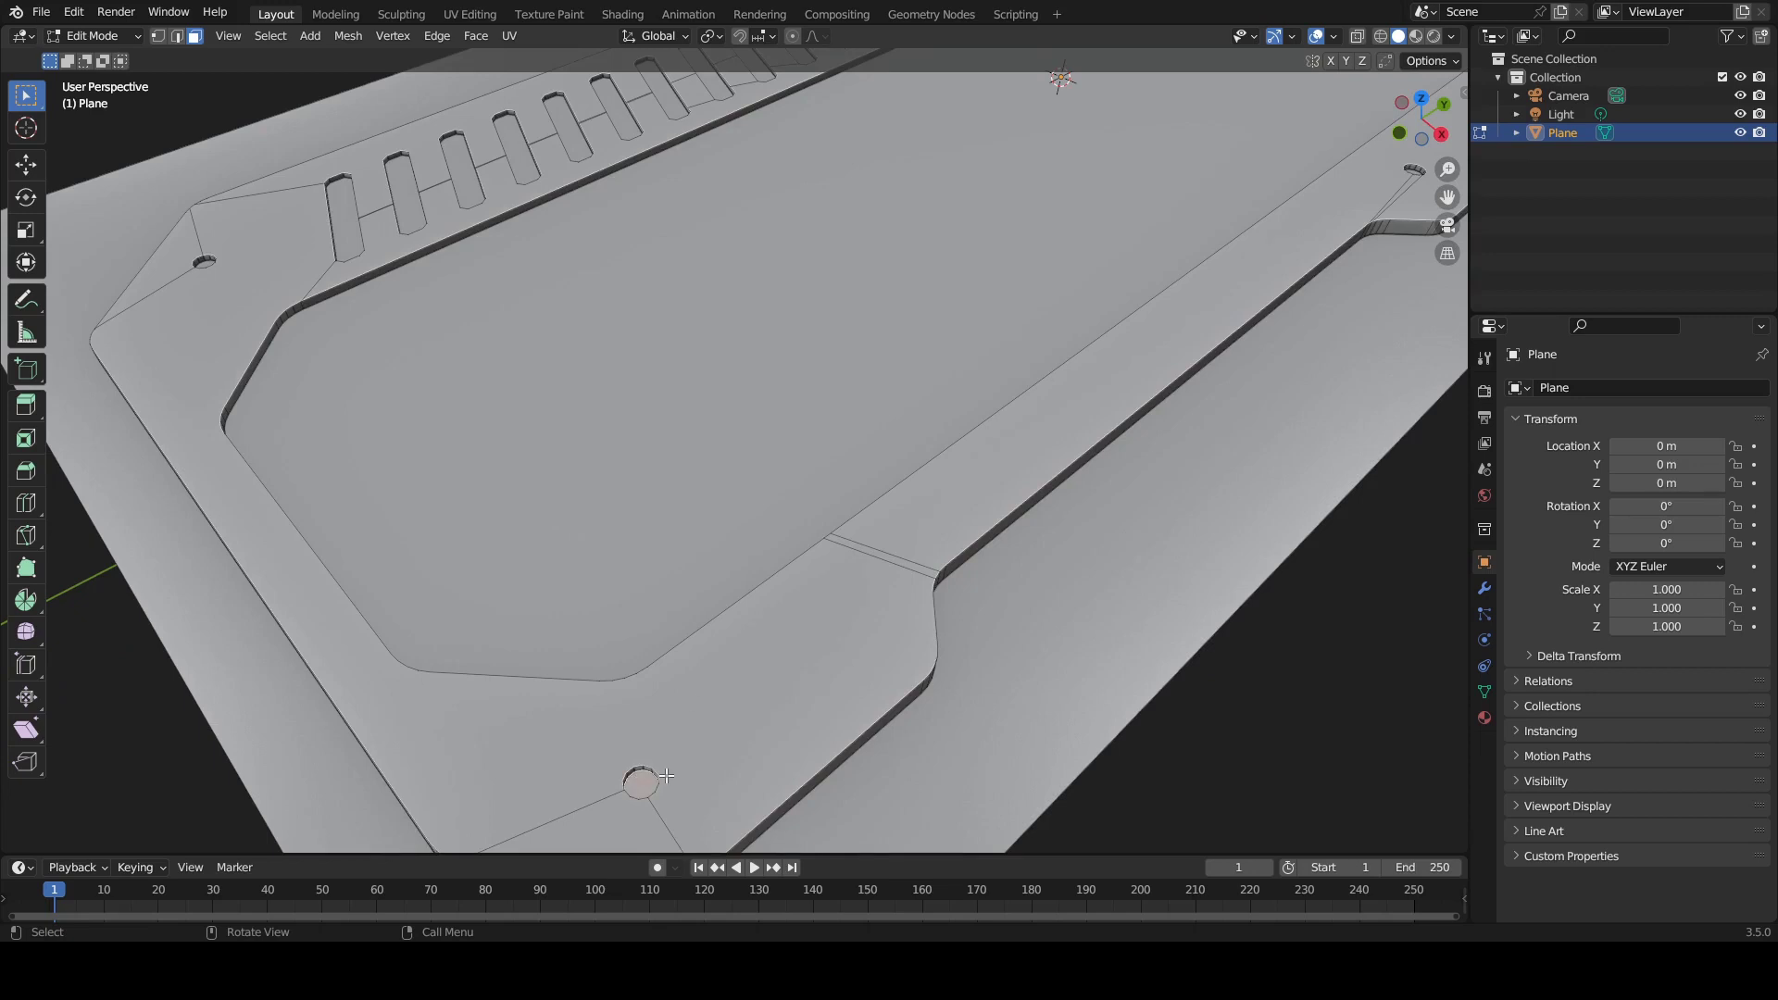
pyautogui.scroll(-1, 661, 566)
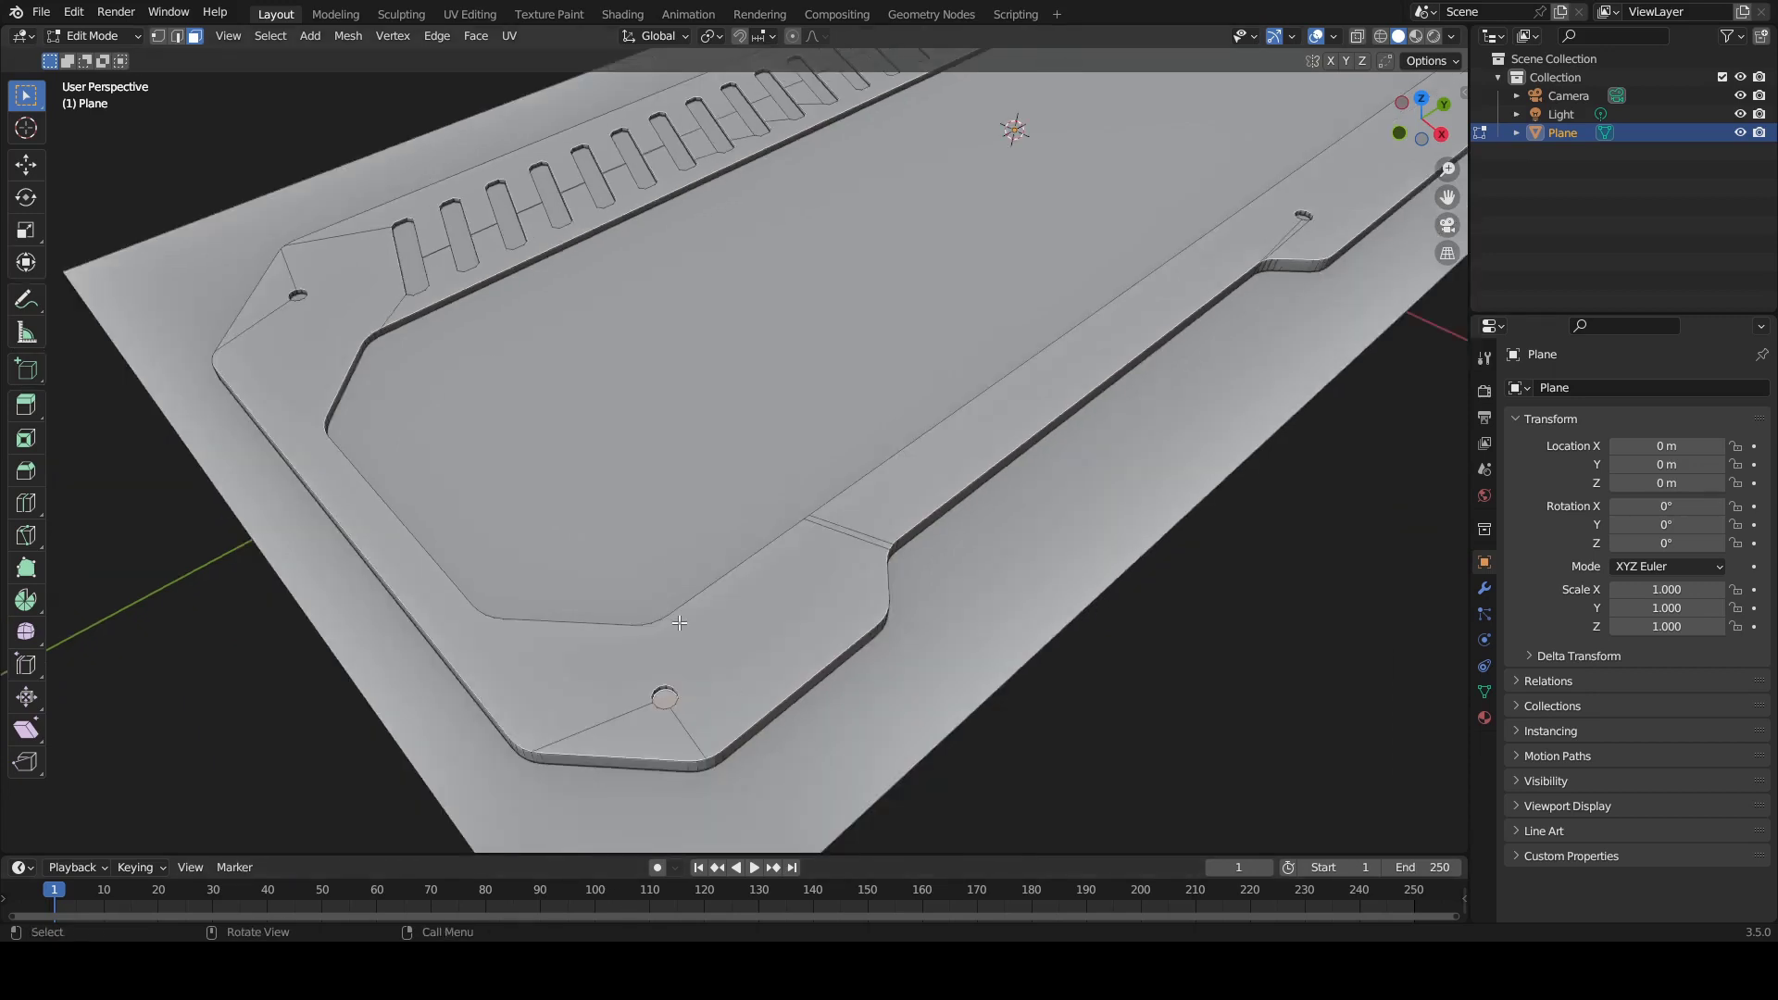
pyautogui.click(270, 37)
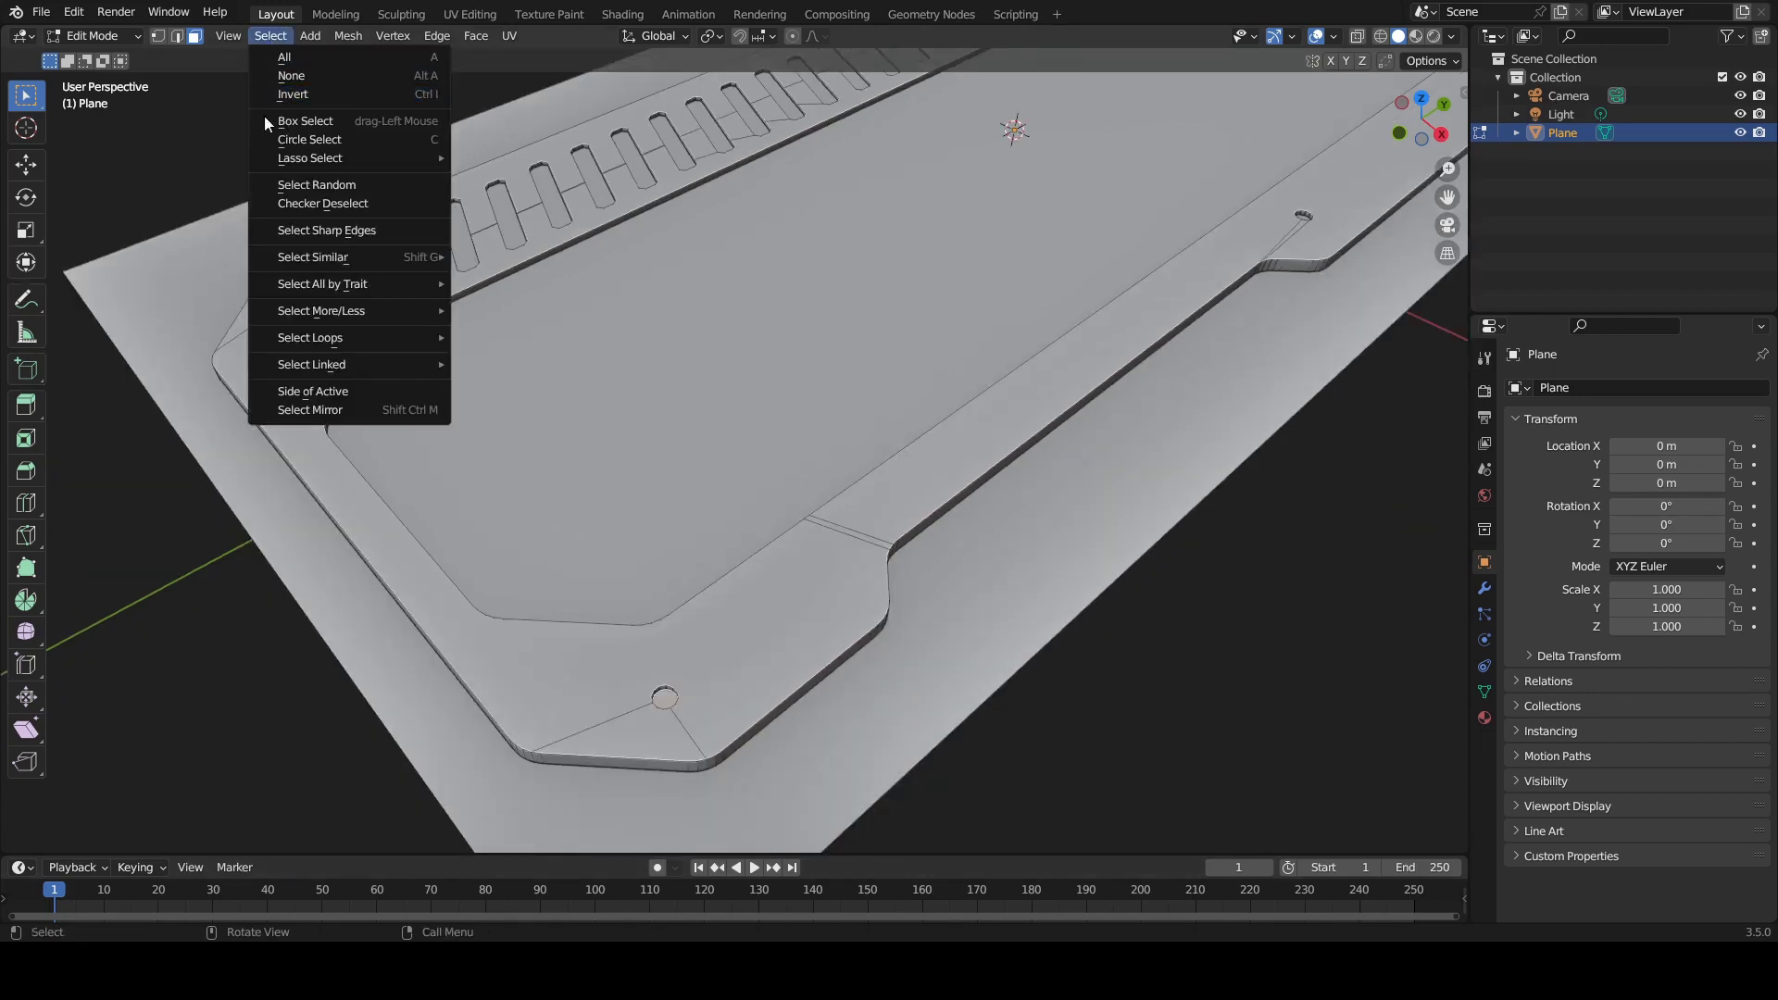
pyautogui.moveTo(285, 258)
pyautogui.click(515, 280)
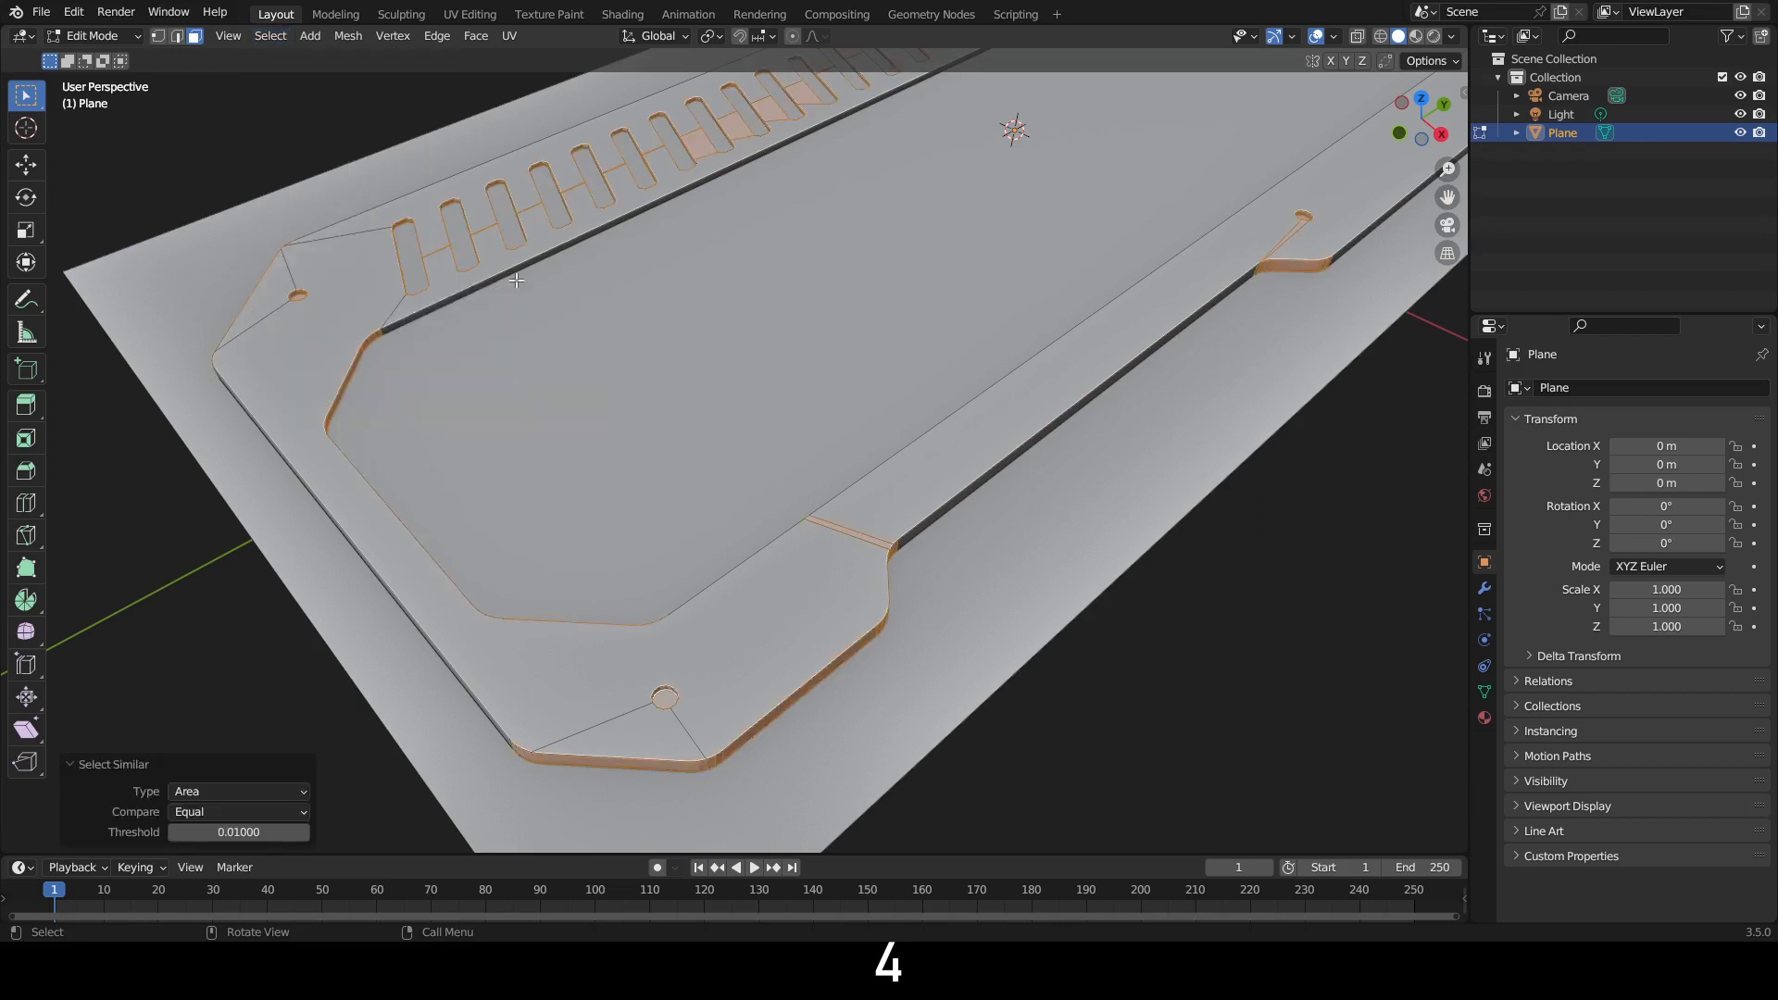
# Set the Select Similar threshold to 0.000001 to limit the selection to the hole bottoms
pyautogui.scroll(-2, 574, 454)
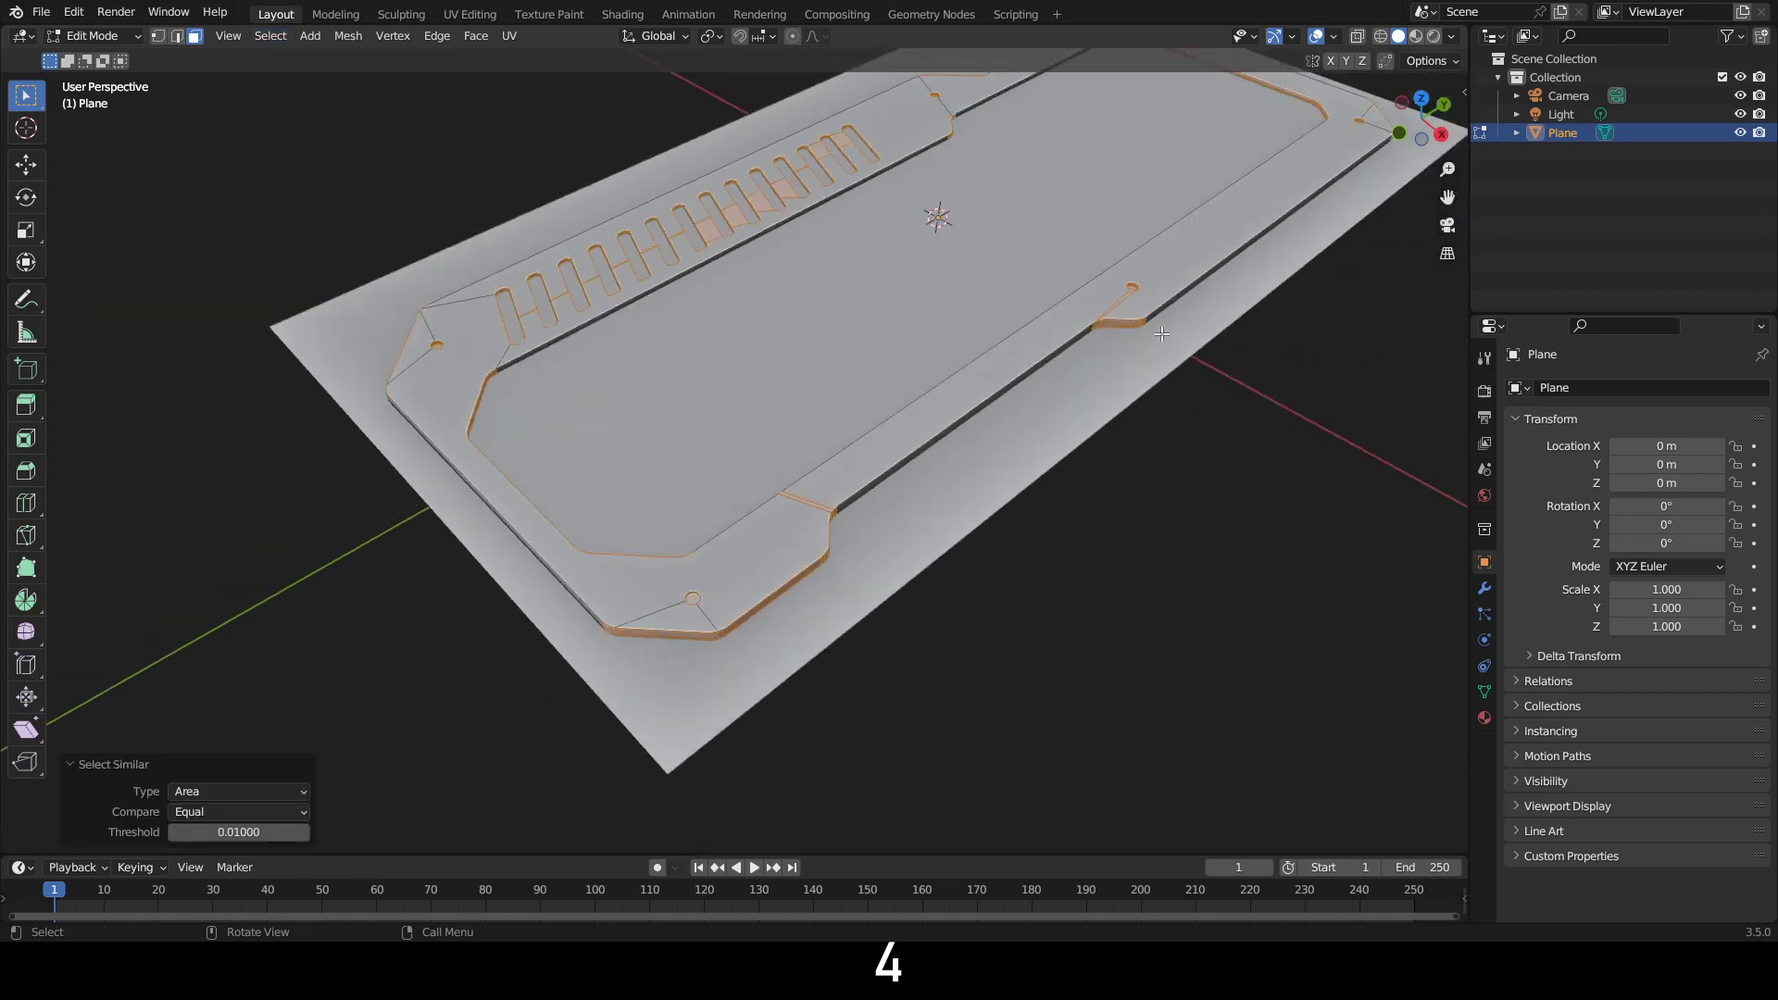
pyautogui.keyDown('shift'); pyautogui.moveTo(1163, 335); pyautogui.dragTo(1058, 391, button='middle'); pyautogui.keyUp('shift')
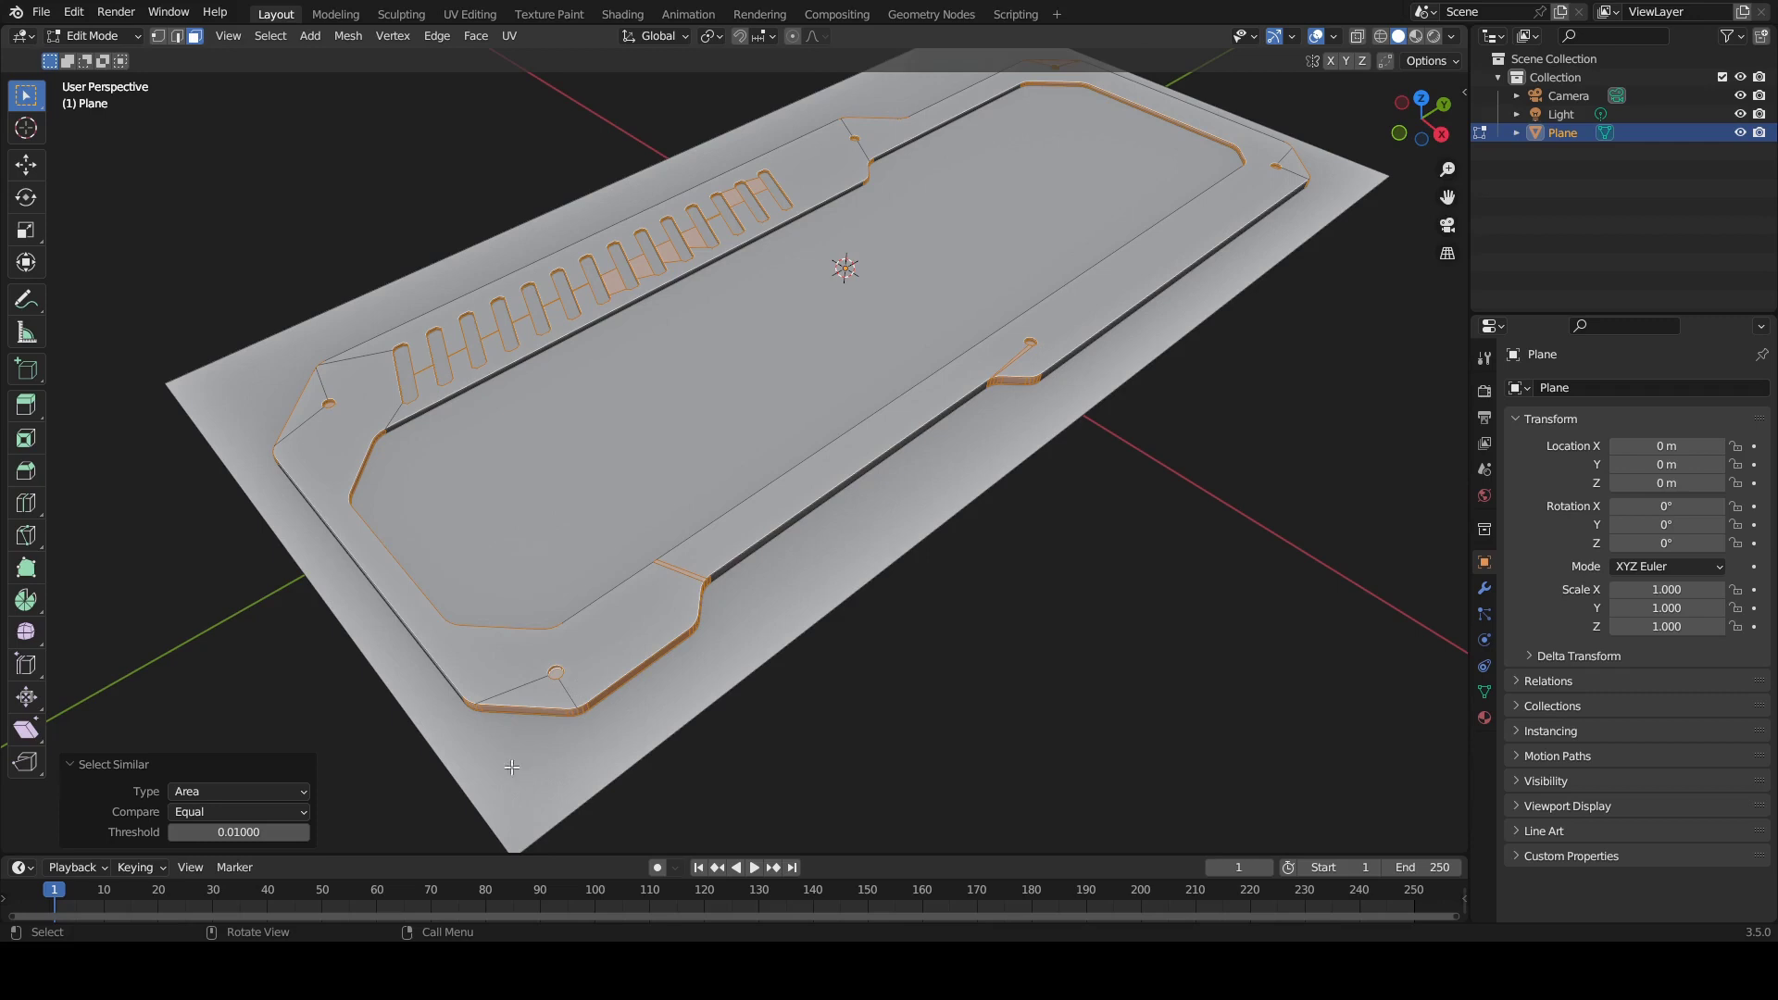
pyautogui.doubleClick(281, 840)
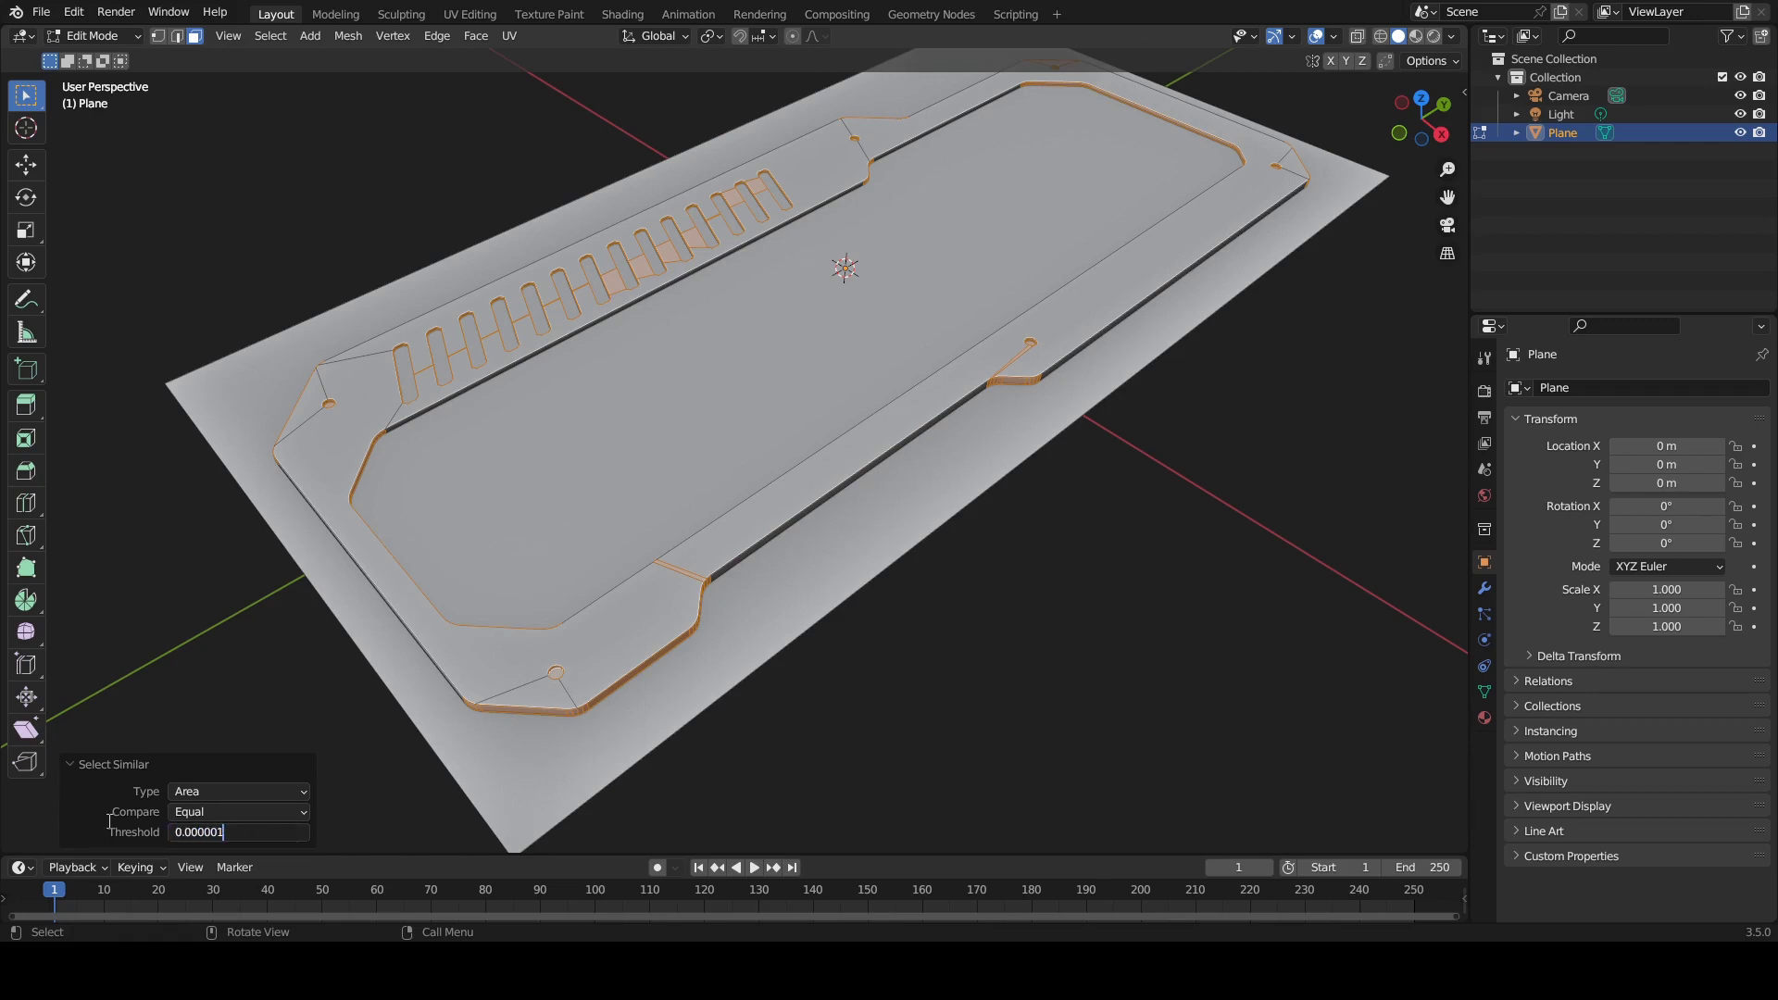
pyautogui.press('Return')
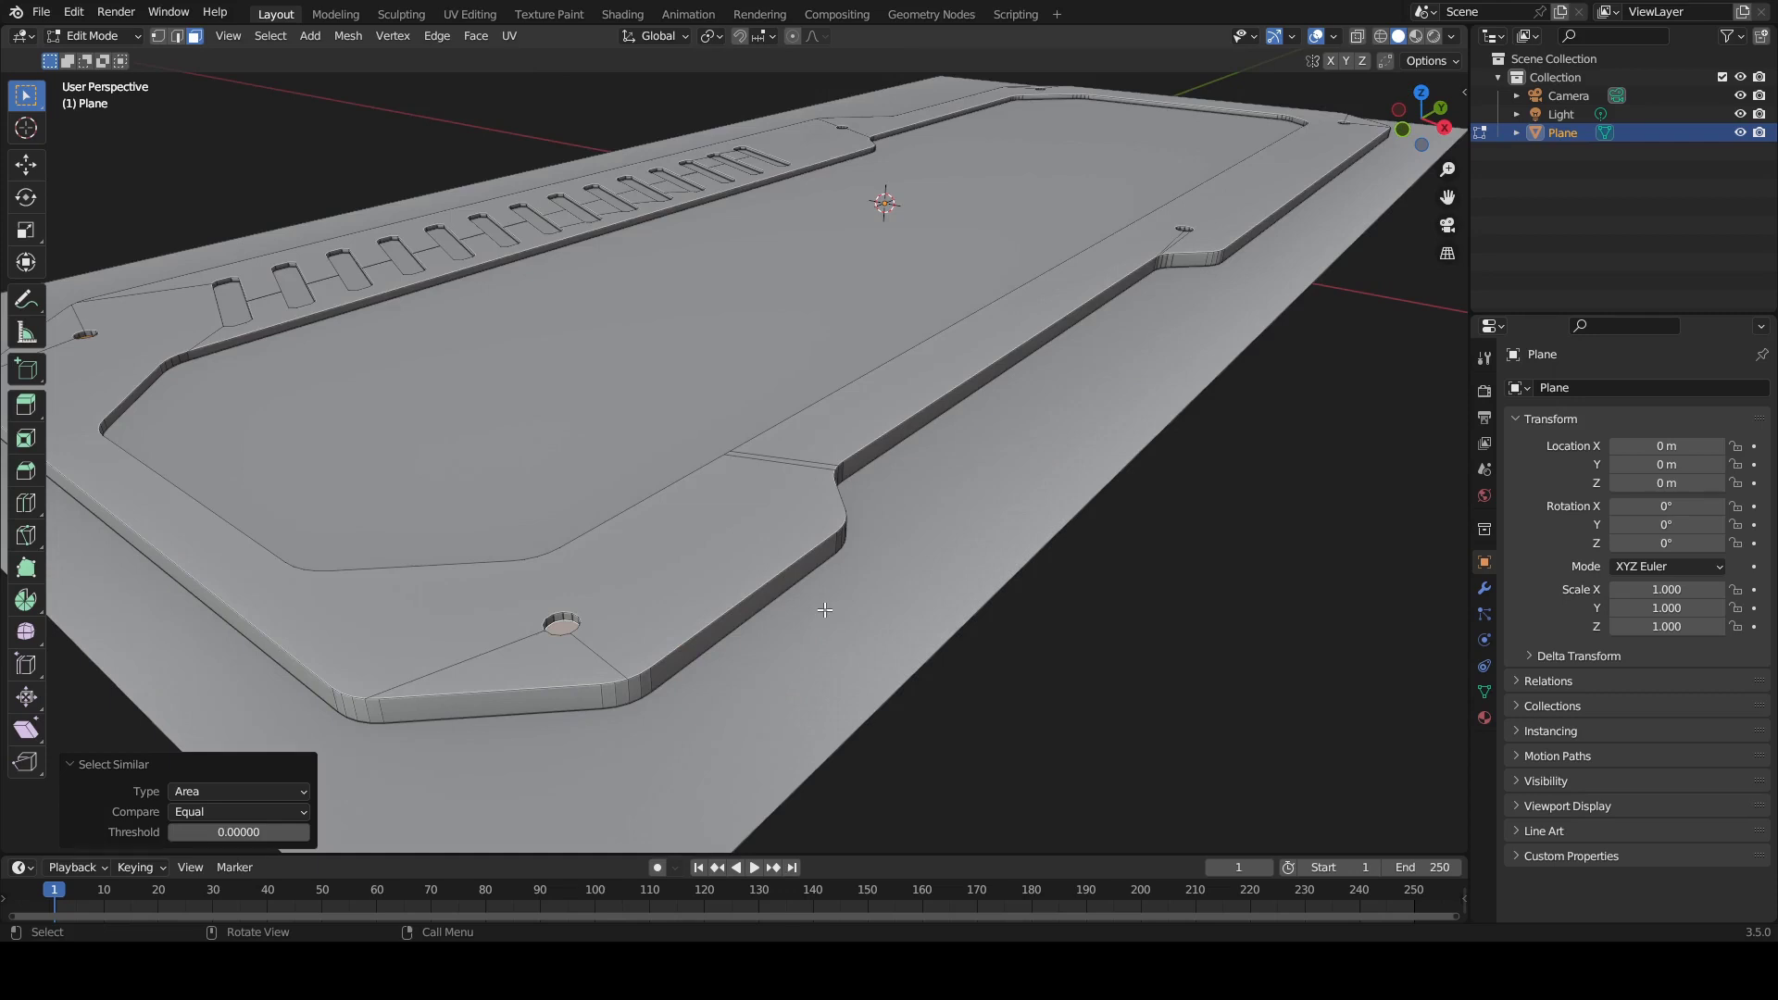
# Duplicate the hole bottom faces in place and scale the copies to about 0.671 around their individual origins
pyautogui.hotkey('shift', 'd')
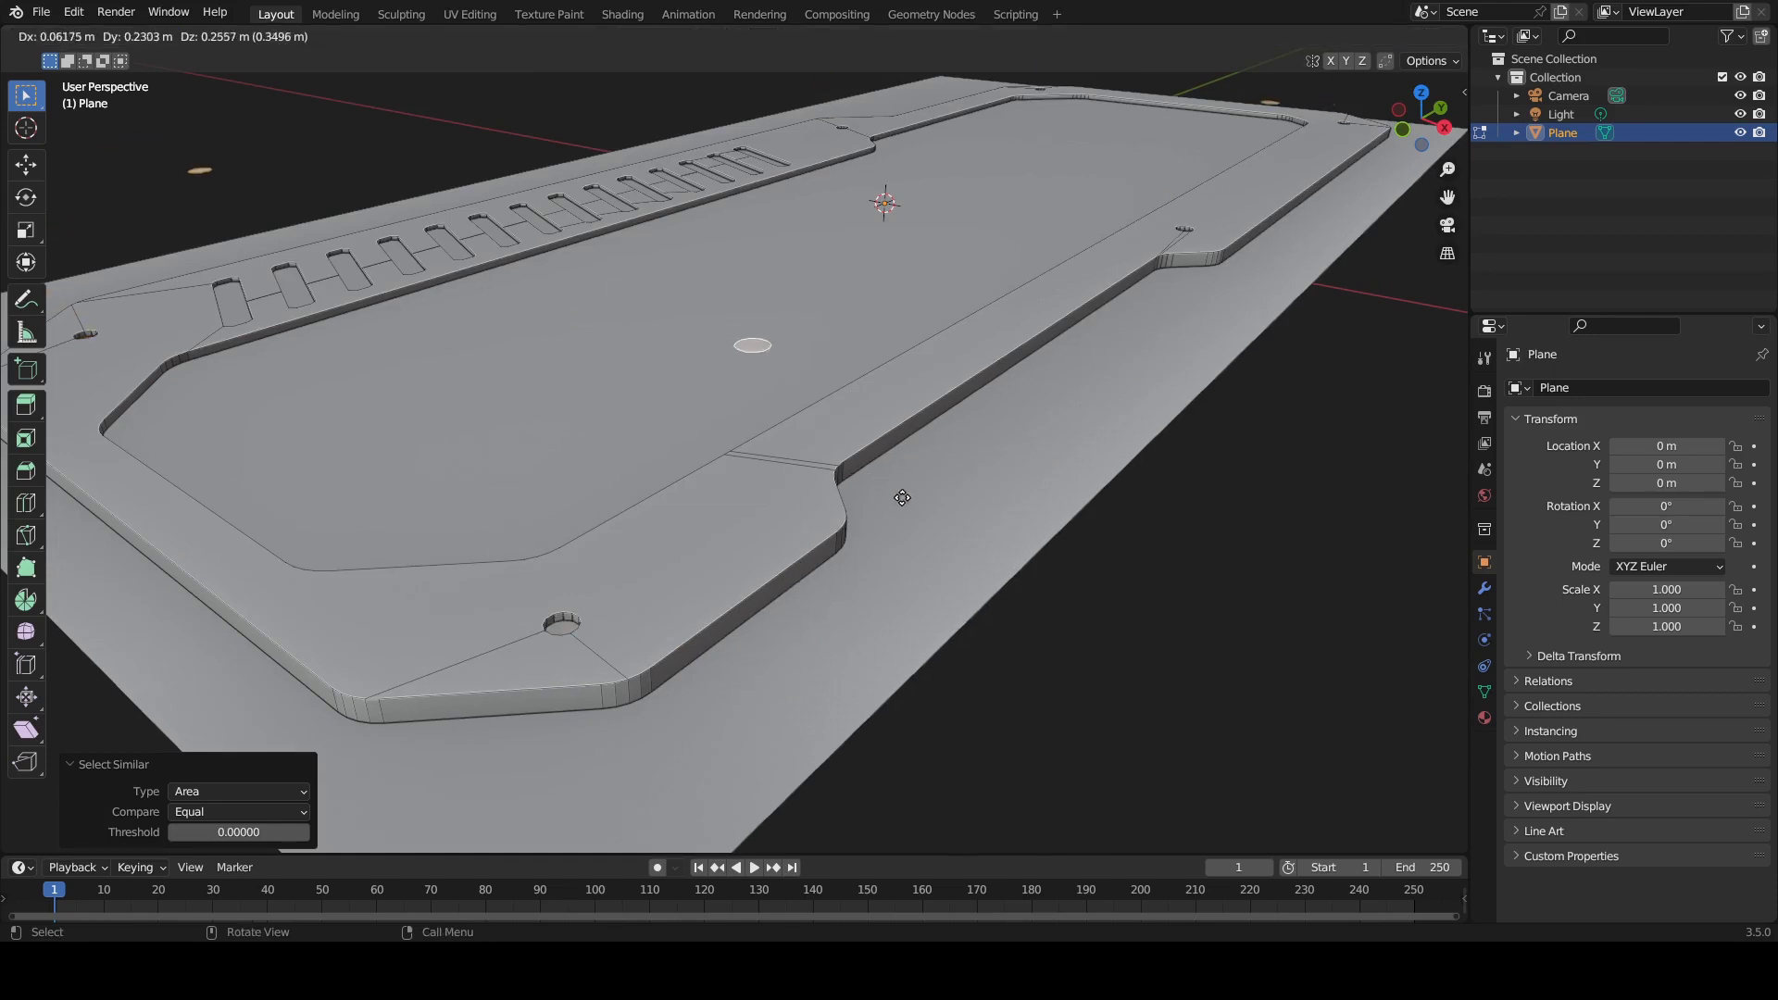
pyautogui.rightClick(855, 531)
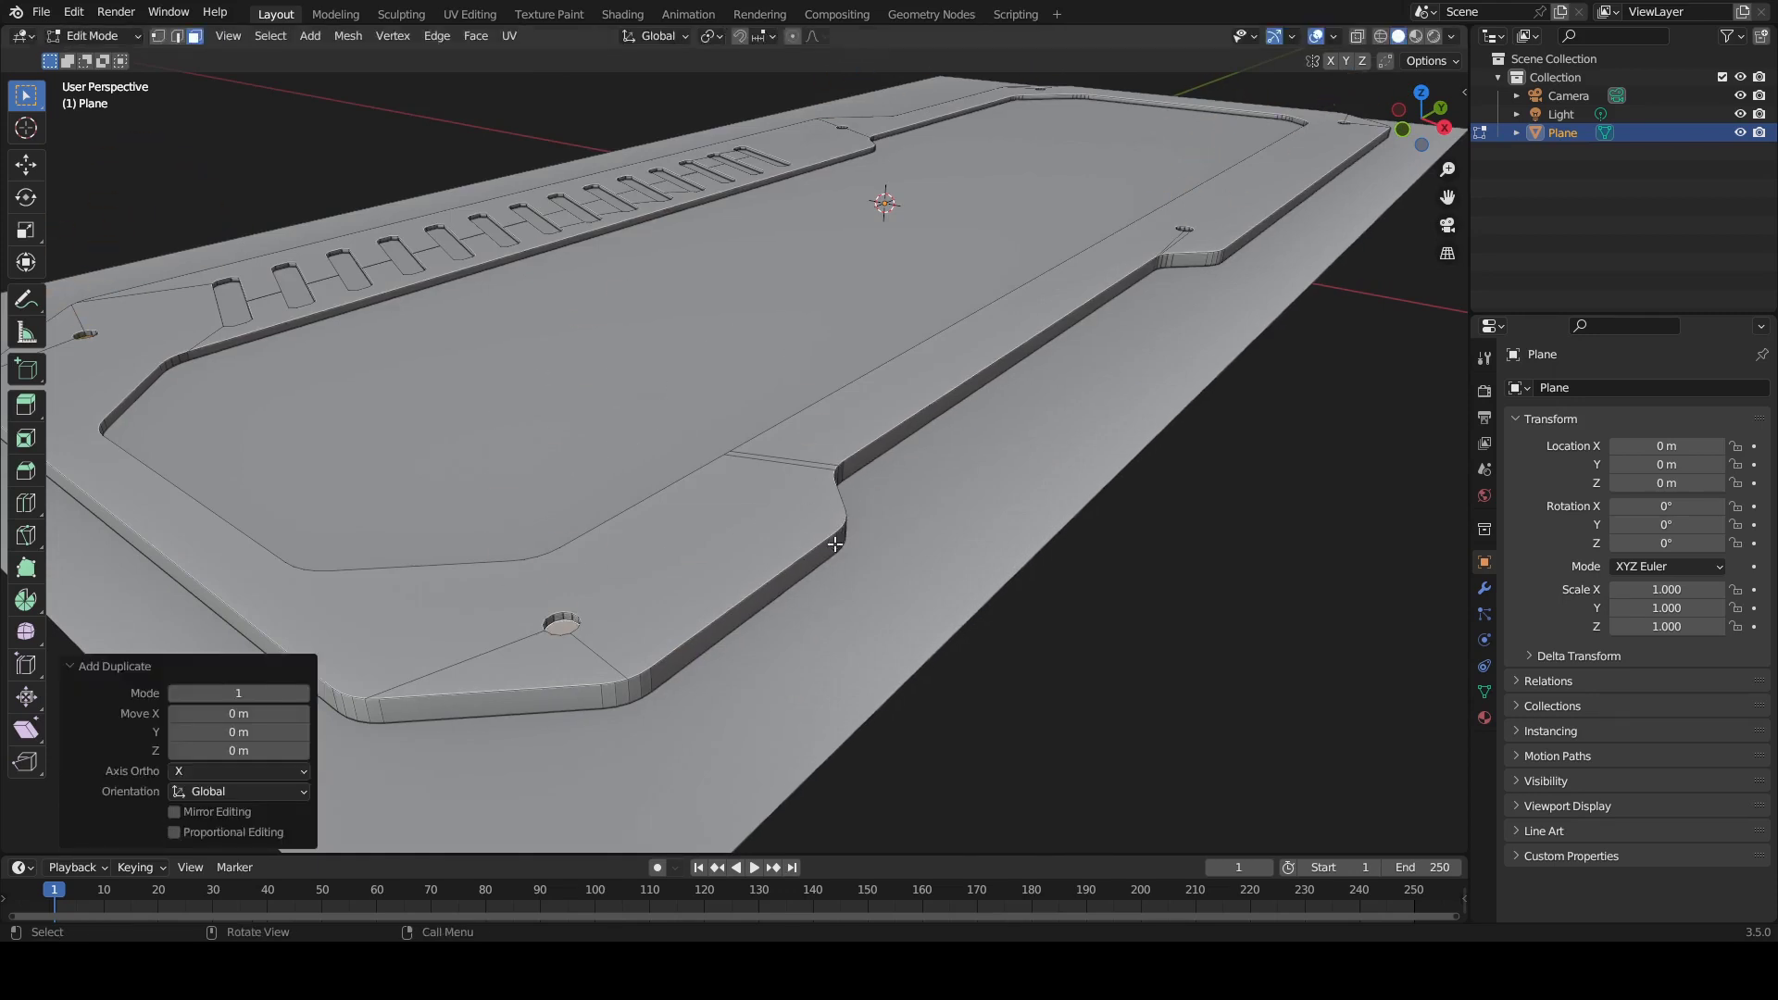
pyautogui.click(710, 38)
pyautogui.click(741, 99)
pyautogui.press('s')
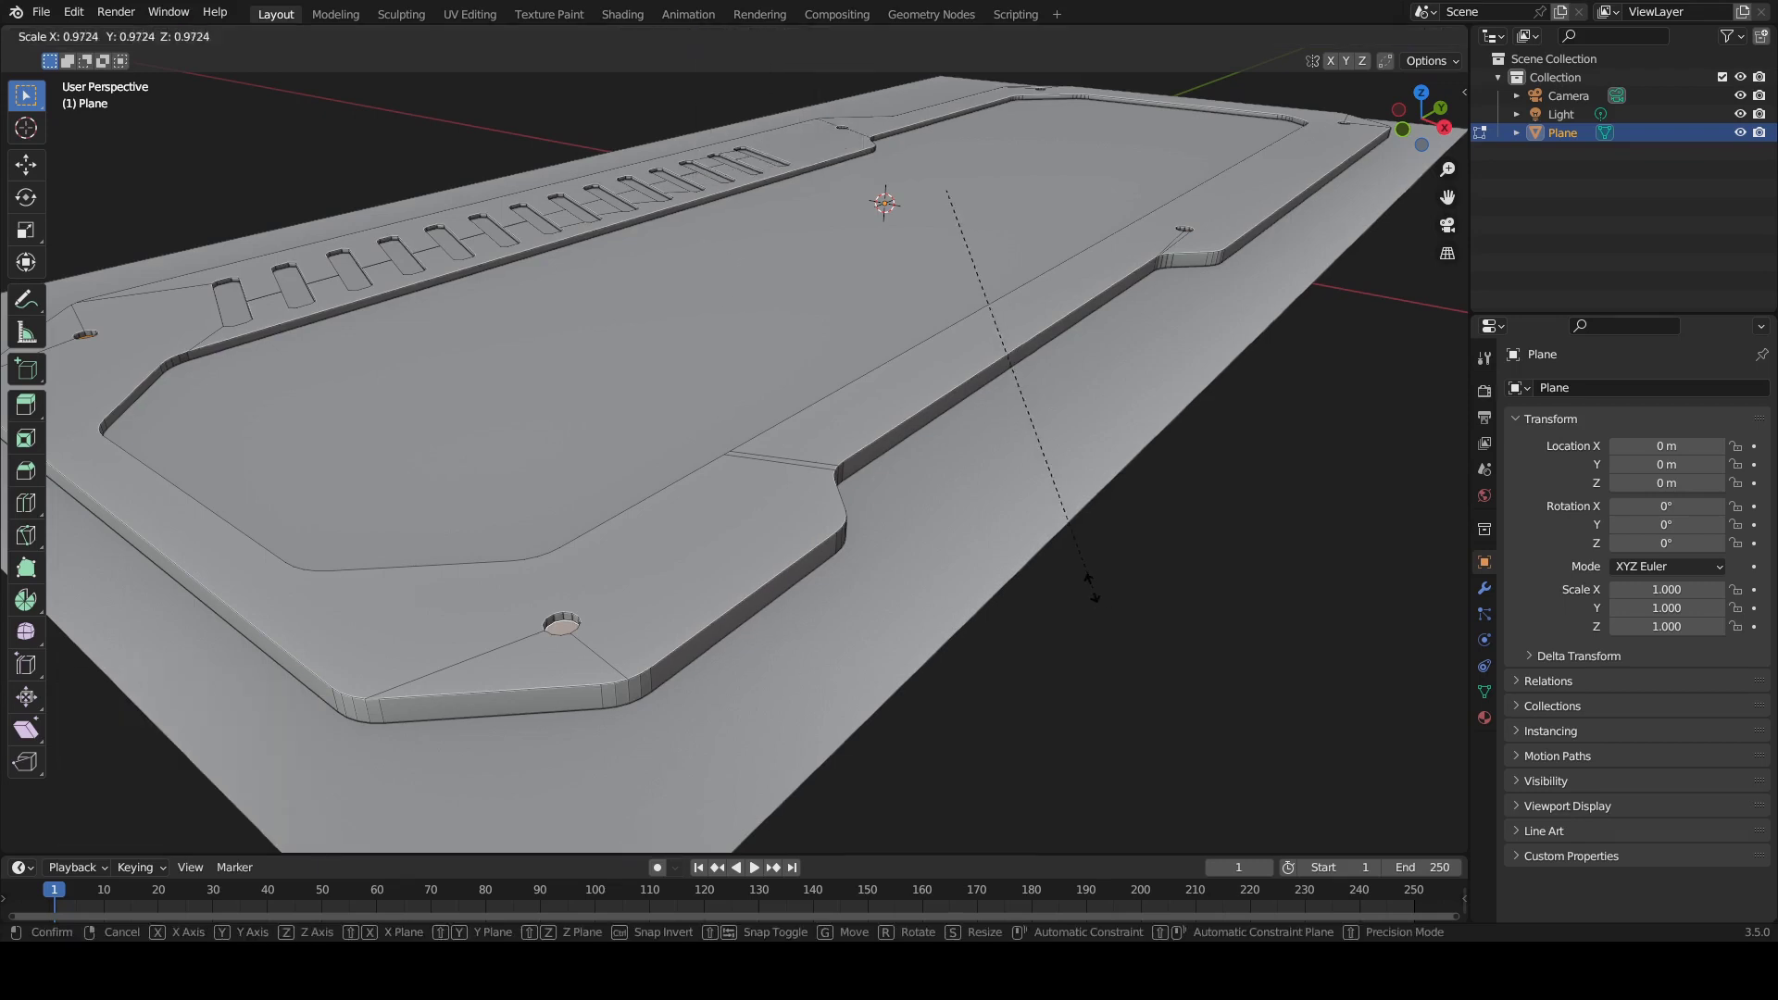
pyautogui.click(980, 480)
# Extrude the scaled round faces about 0.027 m upward into small pegs
pyautogui.moveTo(702, 595)
pyautogui.keyDown('shift'); pyautogui.mouseDown(button='middle')
pyautogui.moveTo(681, 645)
pyautogui.moveTo(763, 547)
pyautogui.moveTo(689, 645)
pyautogui.moveTo(722, 576)
pyautogui.moveTo(688, 609)
pyautogui.mouseUp(button='middle'); pyautogui.keyUp('shift')
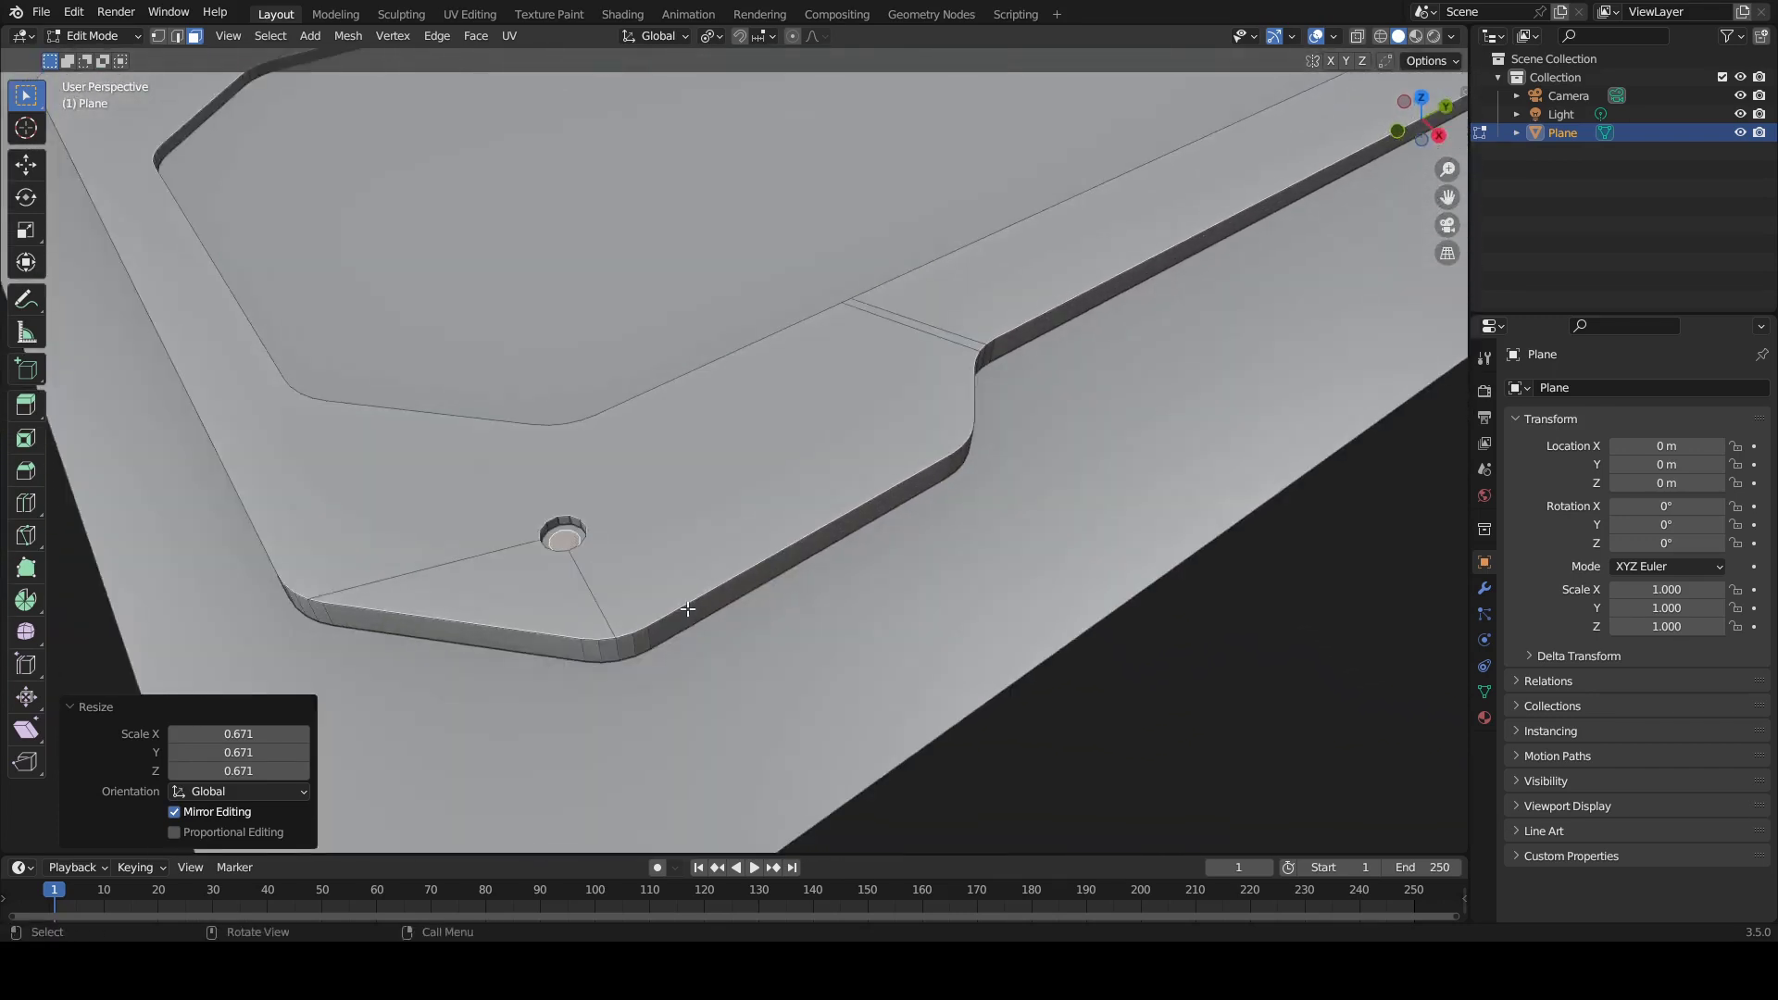
pyautogui.press('e')
pyautogui.click(686, 593)
pyautogui.moveTo(685, 592); pyautogui.dragTo(606, 509, button='middle')
pyautogui.moveTo(597, 272); pyautogui.dragTo(620, 421, button='middle')
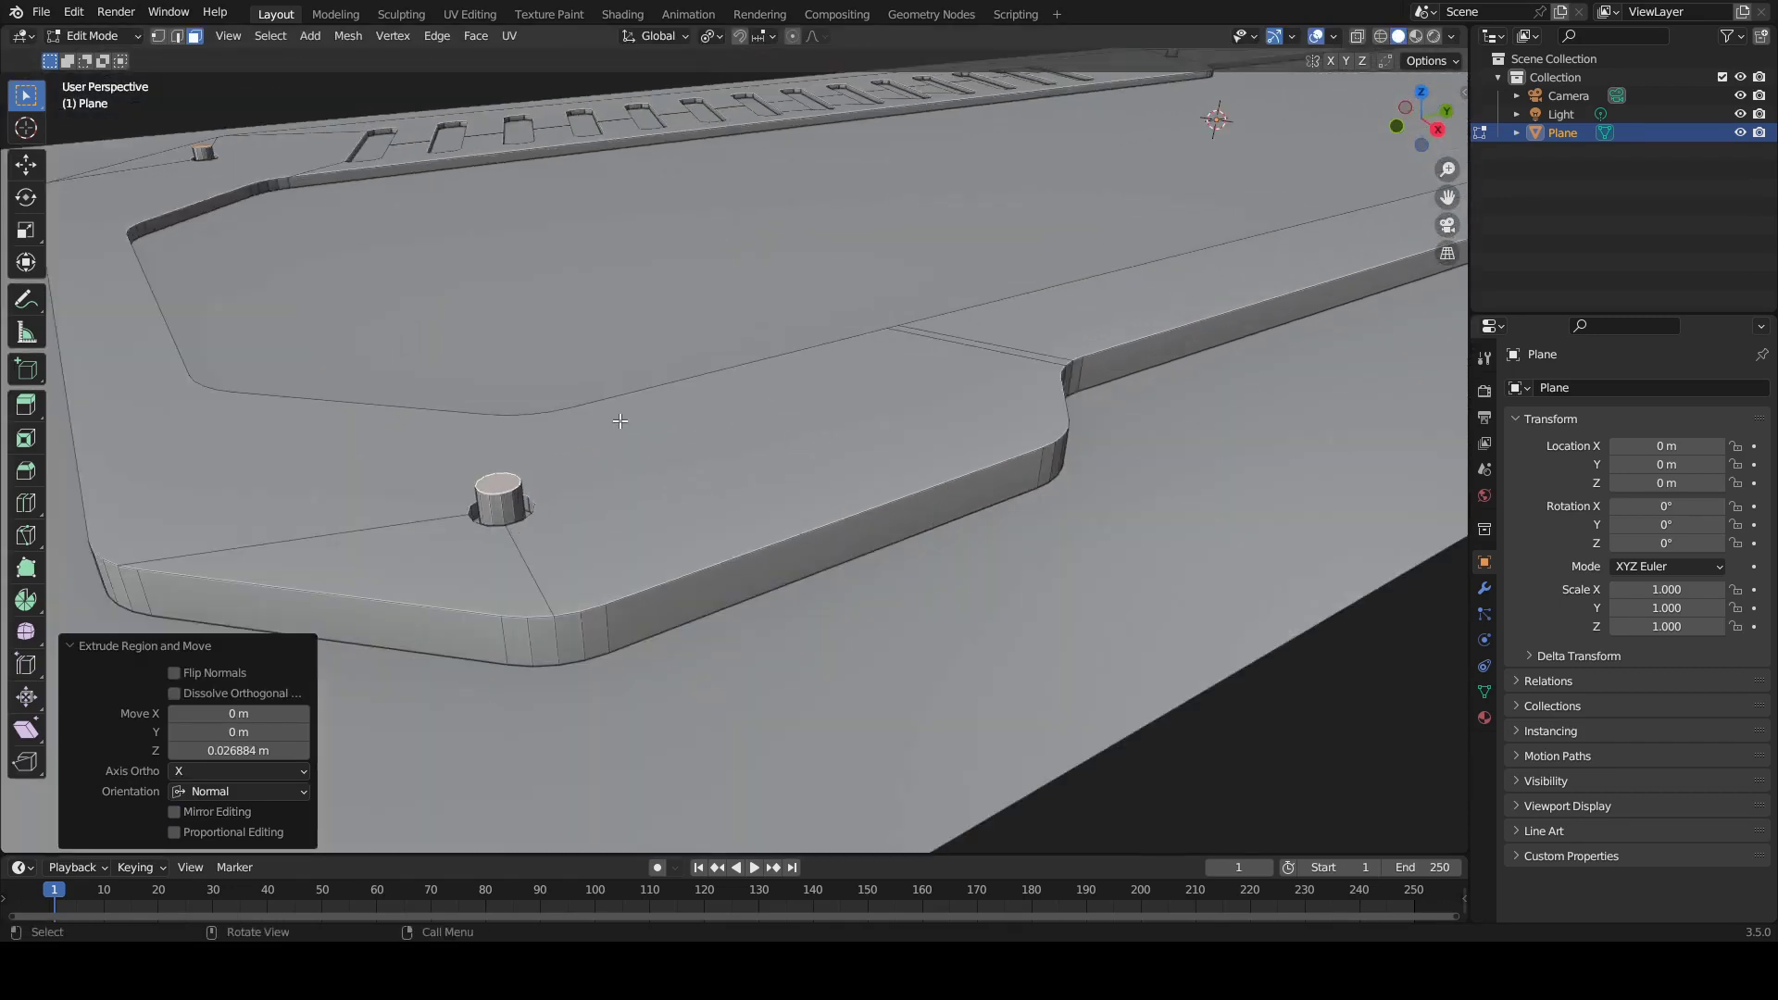
# Lower the peg tops about 0.005 m along Z and bevel their top edges about 0.006 m
pyautogui.press('g')
pyautogui.press('z')
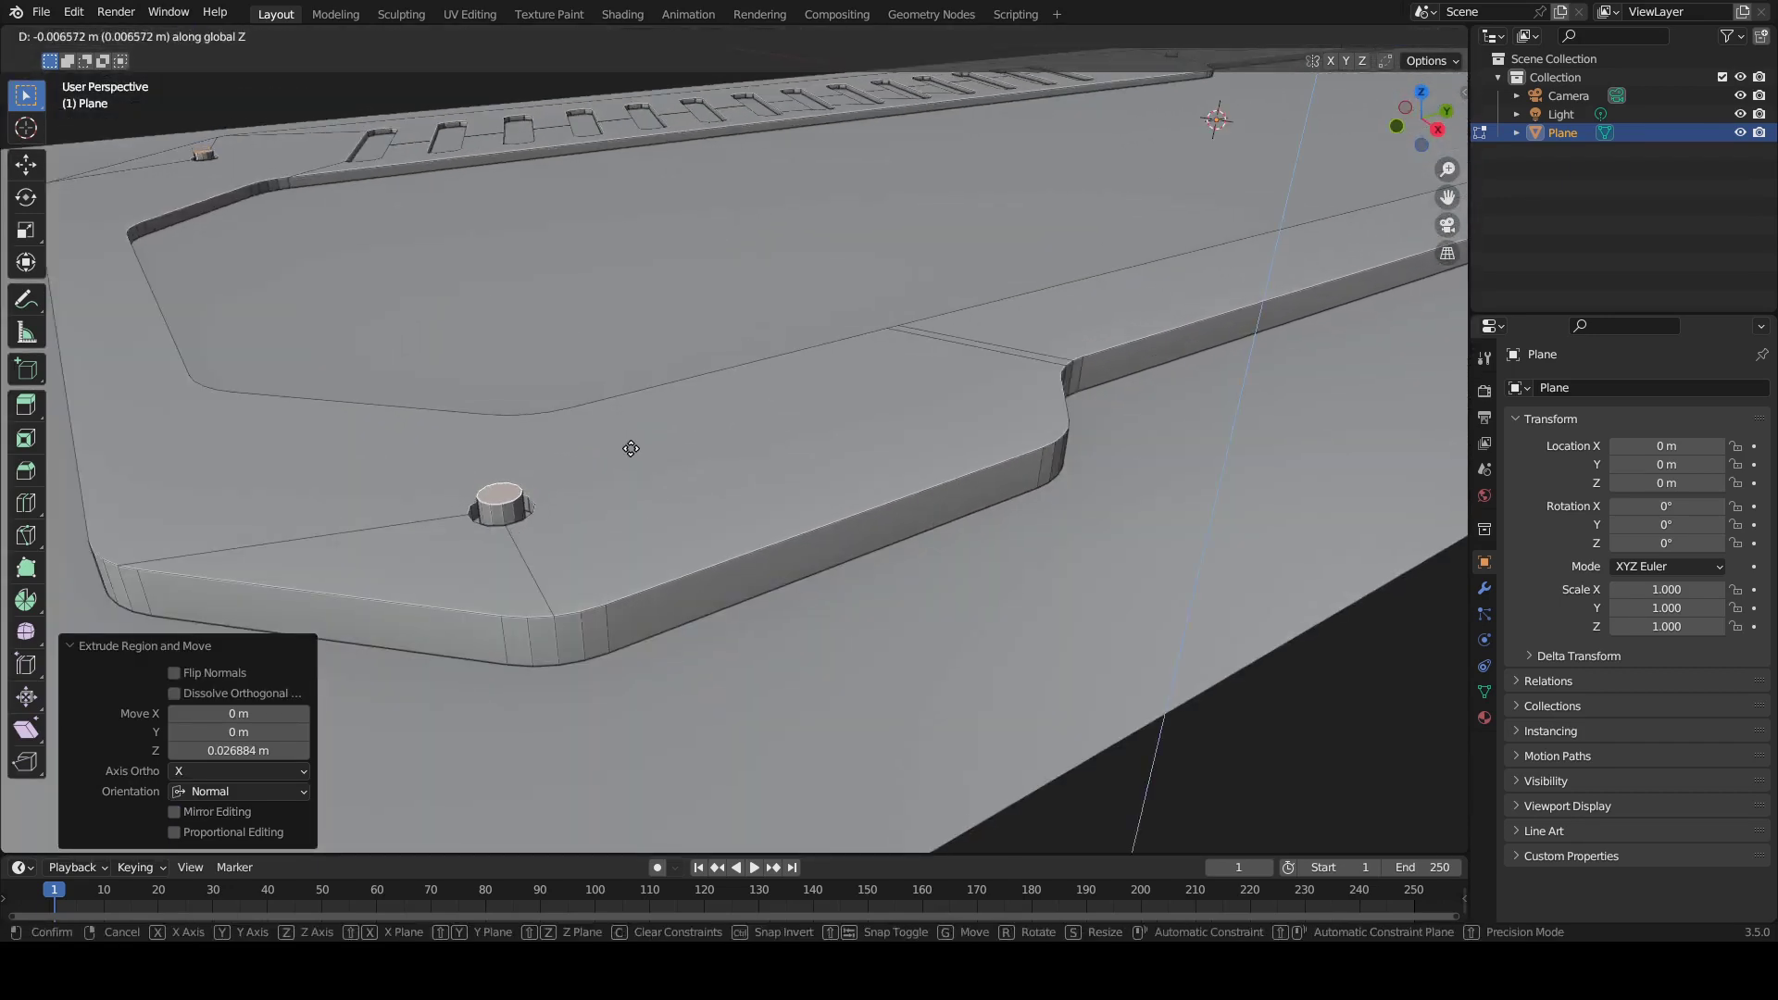
pyautogui.click(635, 448)
pyautogui.hotkey('ctrl', 'b')
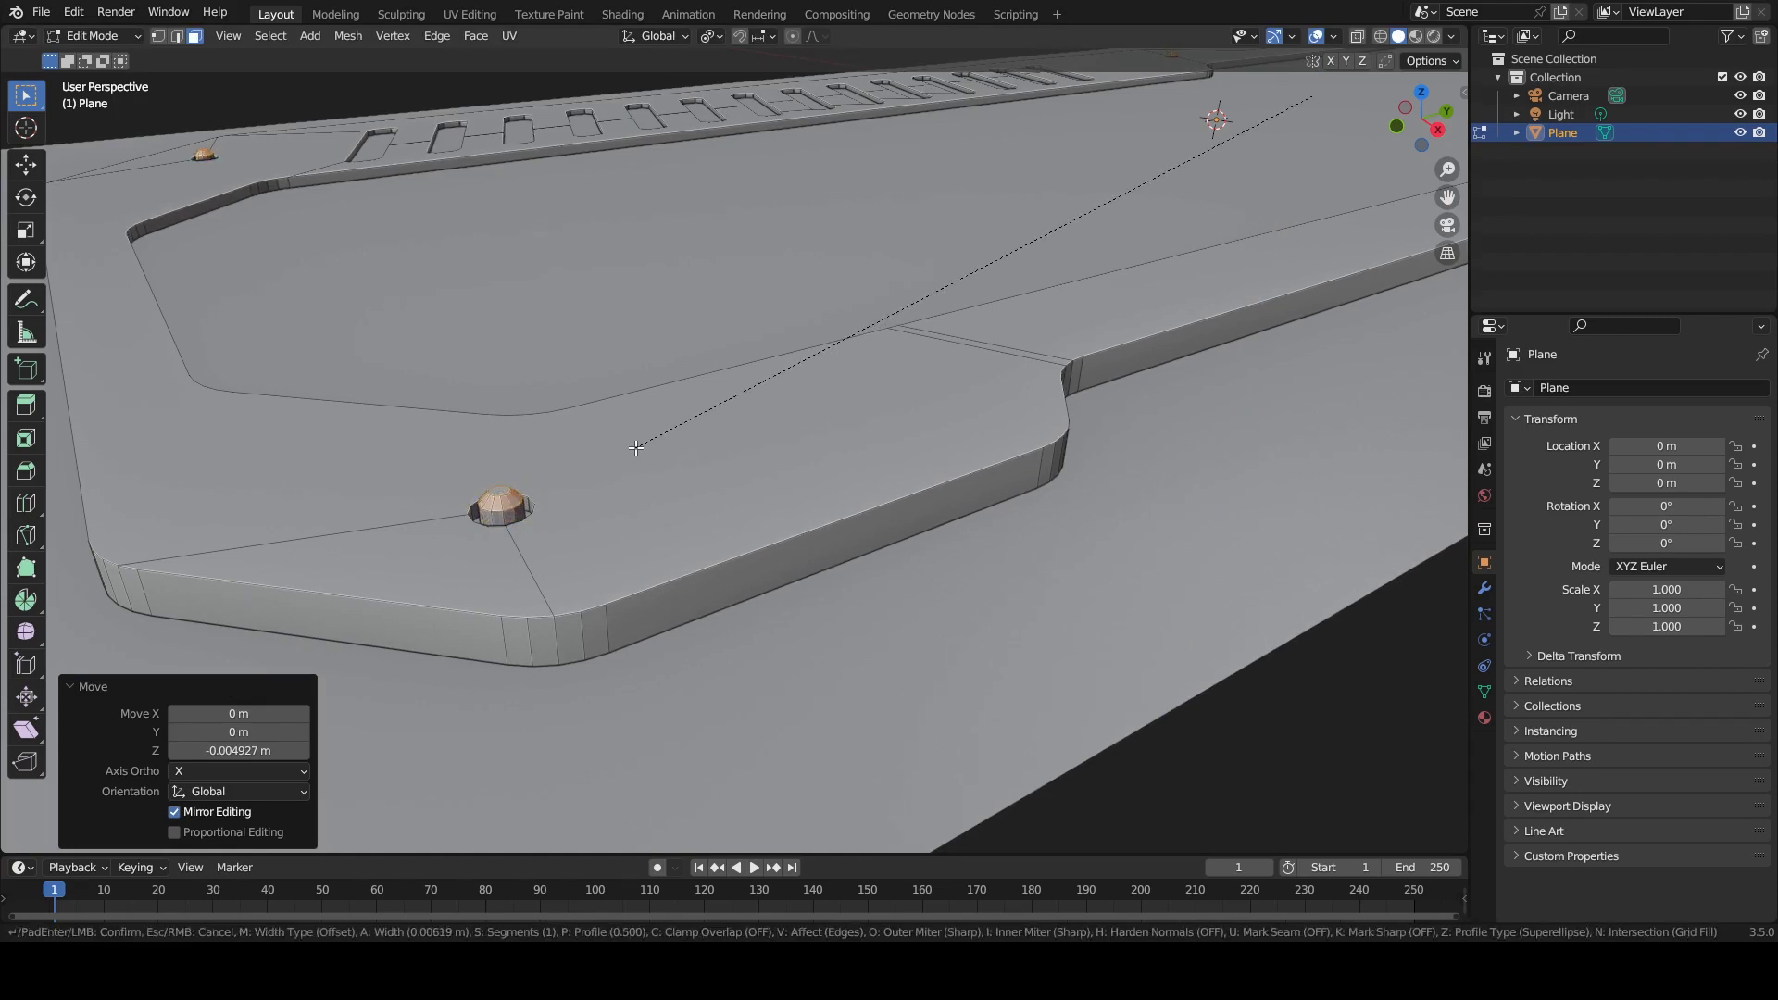
pyautogui.click(635, 451)
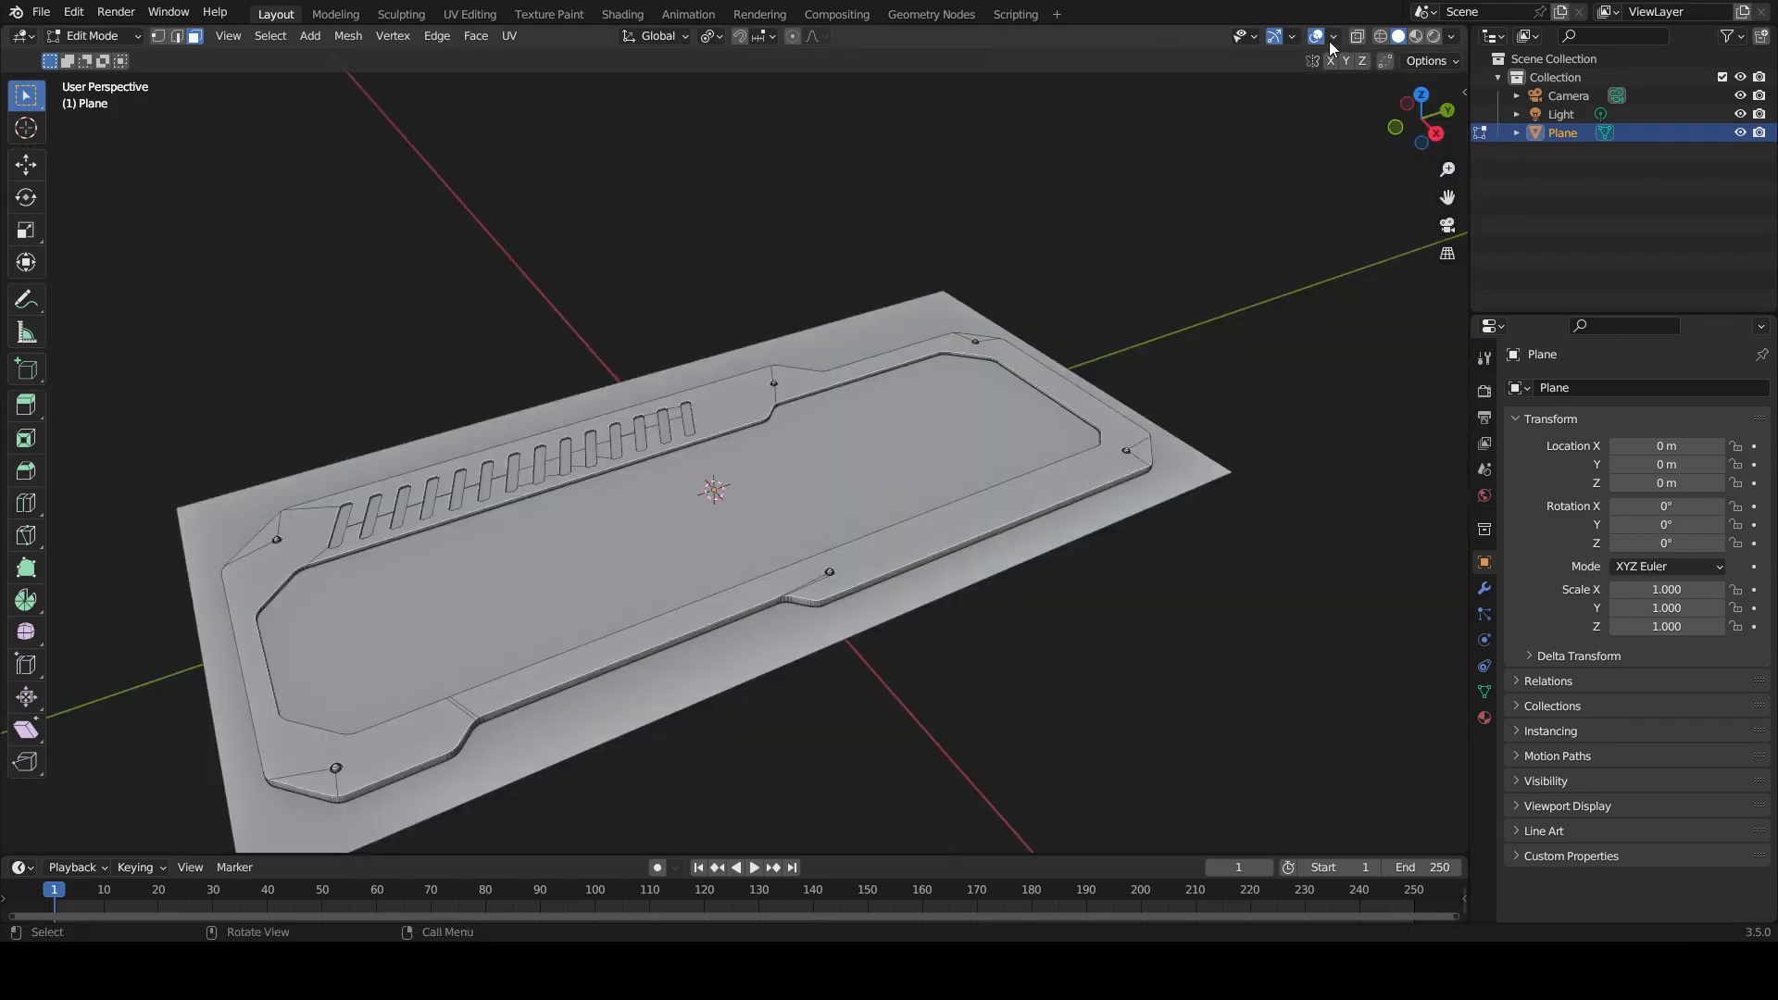
# Hide the viewport overlays and examine the panel with its slots and screw pegs from several angles
pyautogui.click(1316, 37)
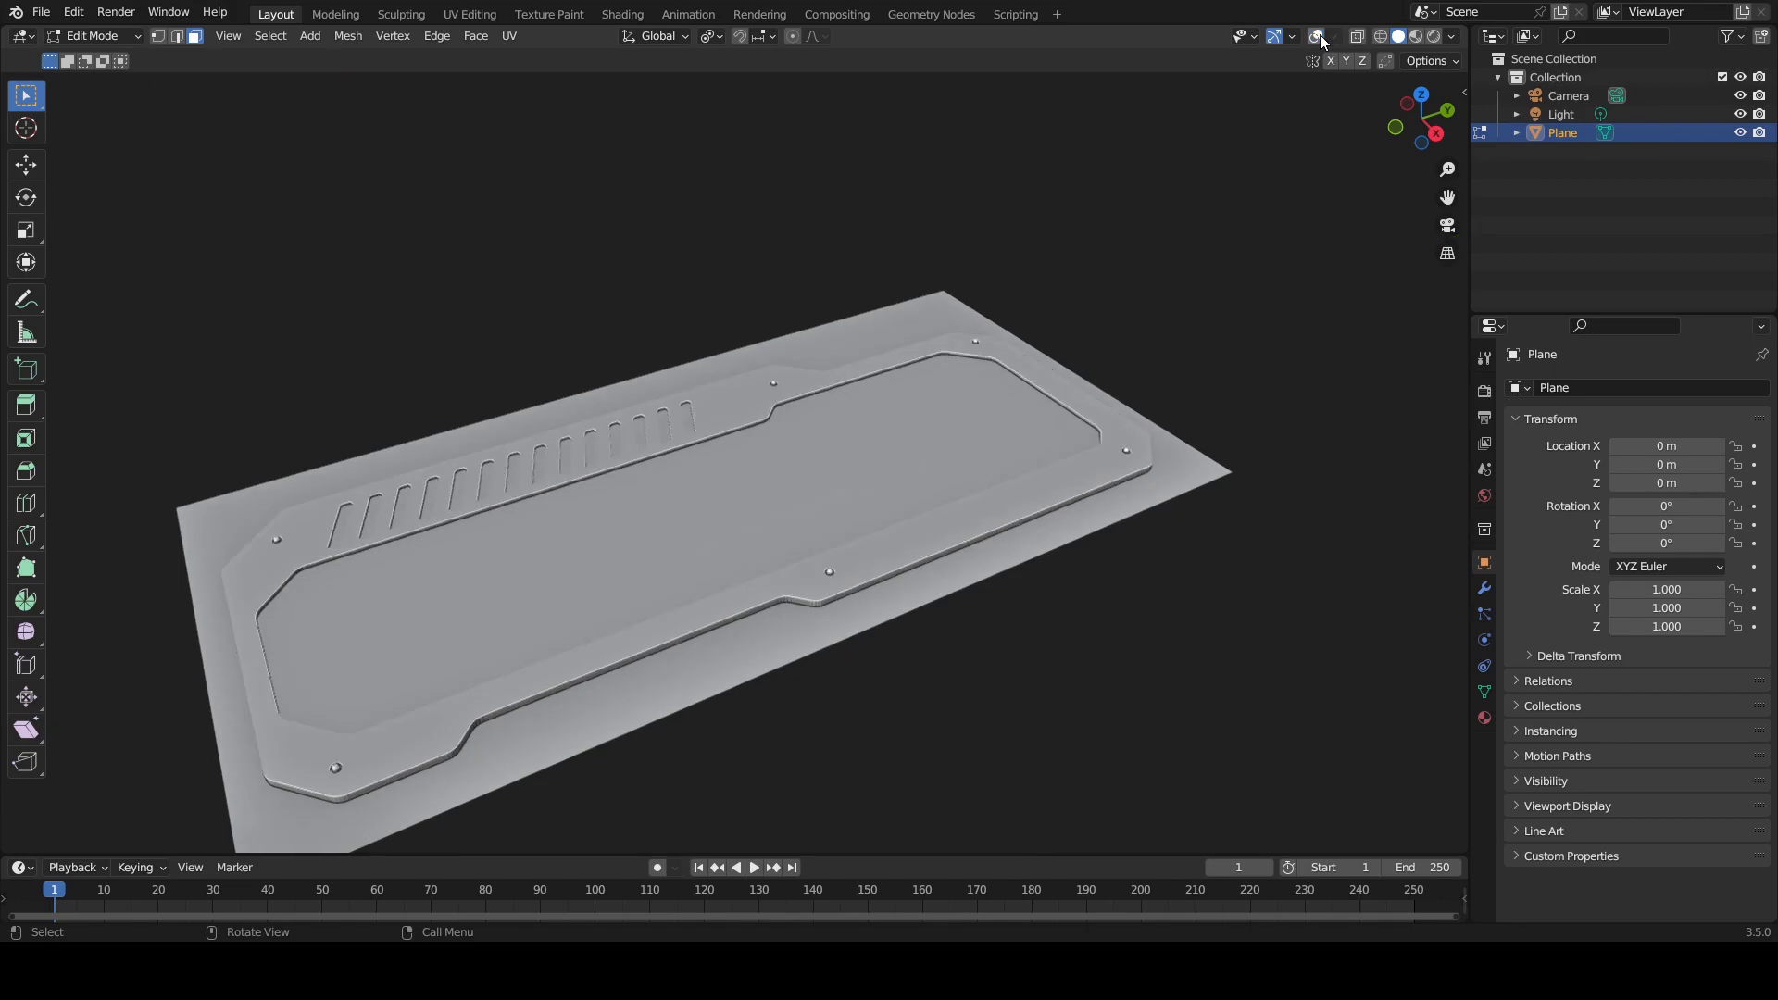
pyautogui.moveTo(1101, 311); pyautogui.dragTo(1147, 292, button='middle')
pyautogui.keyDown('shift'); pyautogui.moveTo(1014, 349); pyautogui.dragTo(1119, 282, button='middle'); pyautogui.keyUp('shift')
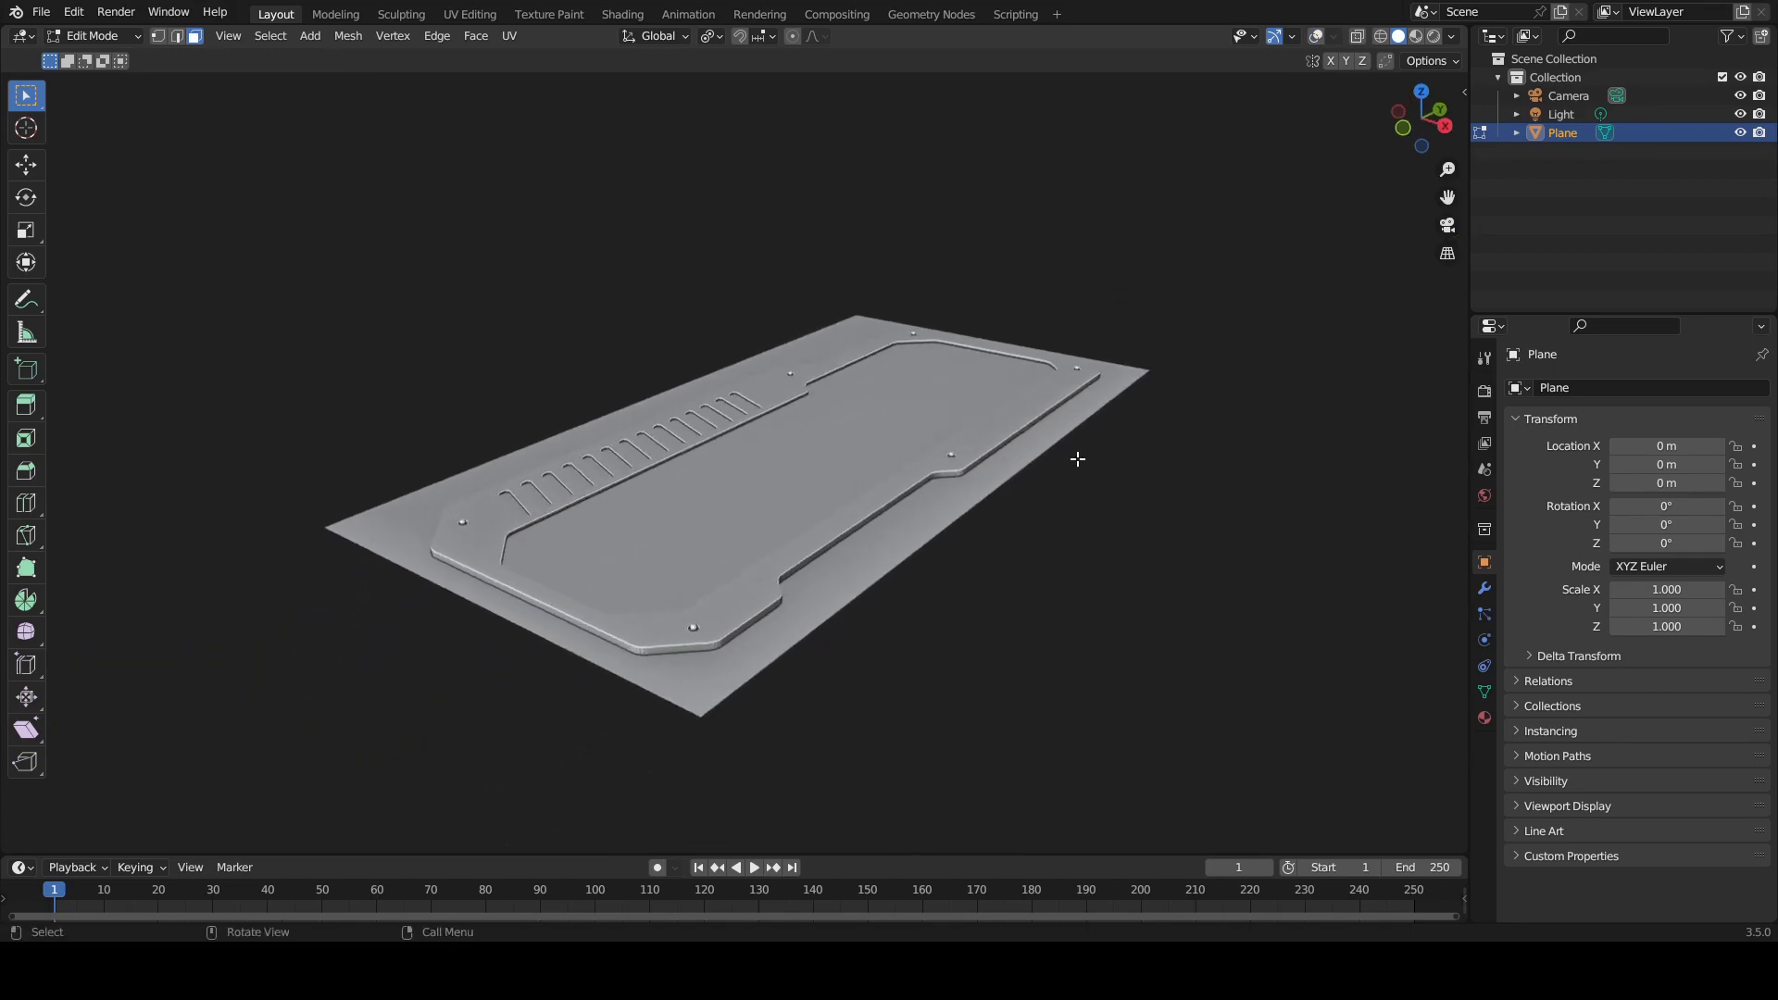
pyautogui.scroll(2, 1072, 453)
pyautogui.moveTo(1022, 387); pyautogui.dragTo(1015, 406, button='middle')
pyautogui.scroll(-1, 1017, 406)
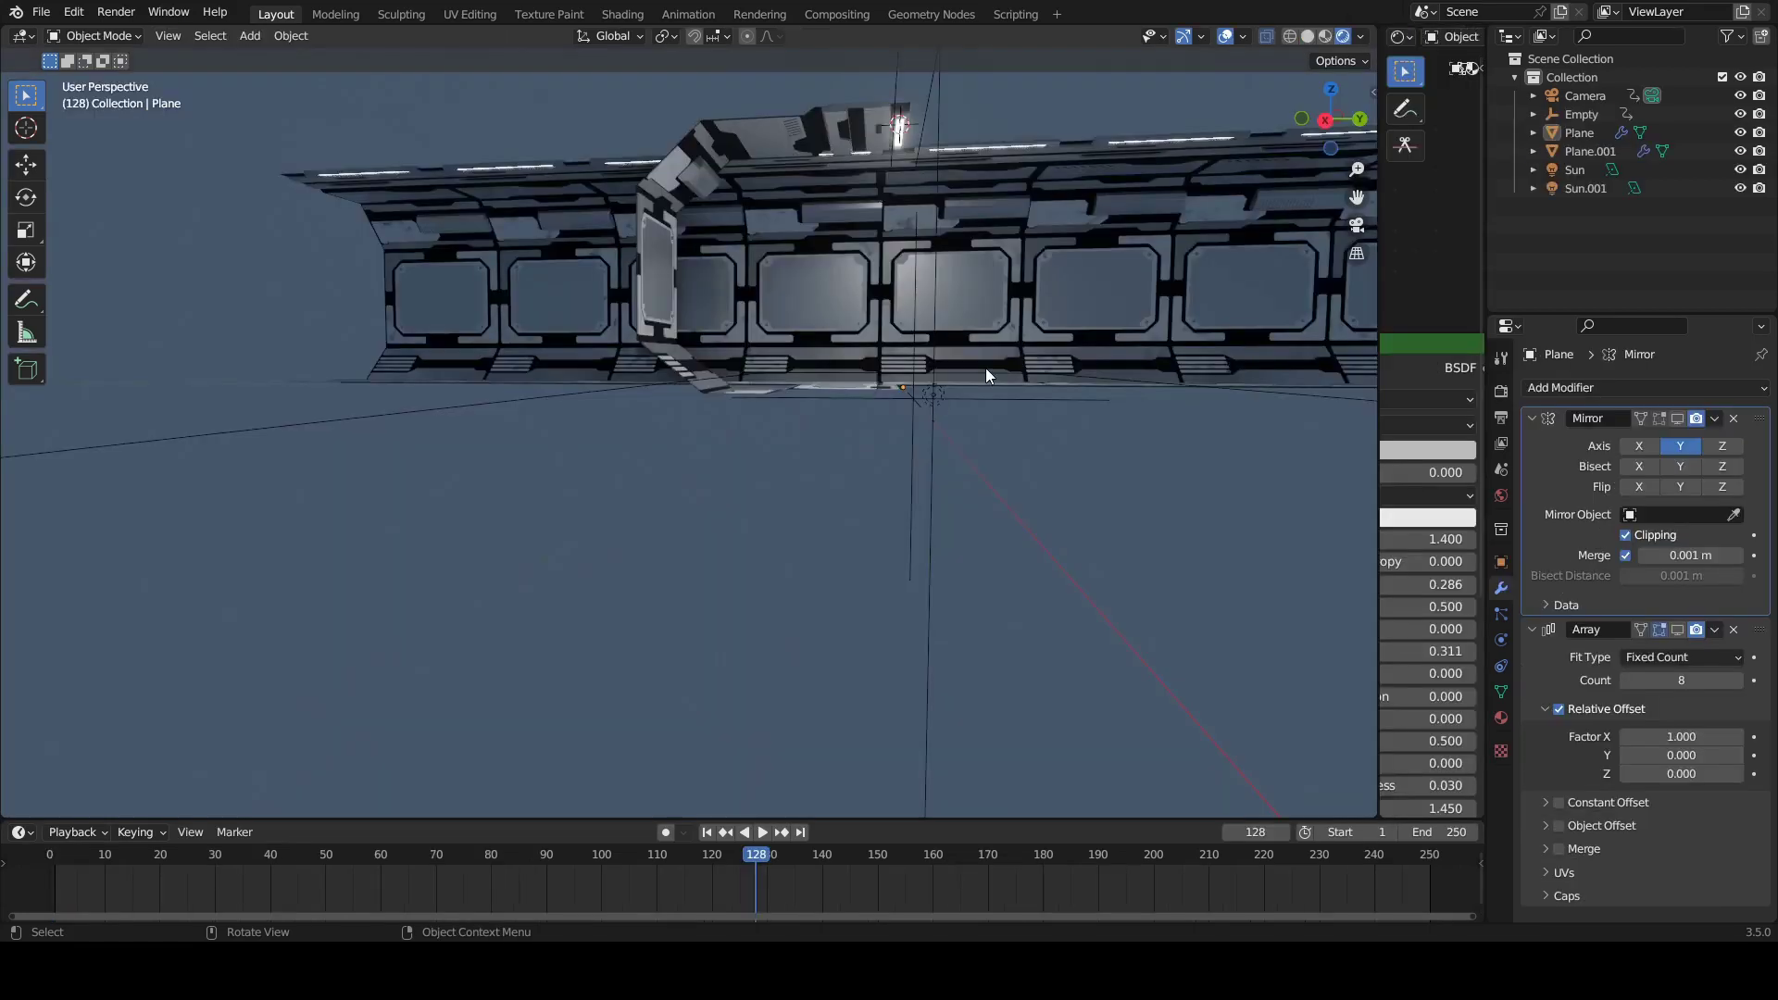
# Inspect the corridor scene's floor and wall panels and display them in solid shading with X-ray turned off
pyautogui.moveTo(986, 369); pyautogui.dragTo(908, 373, button='middle')
pyautogui.keyDown('shift'); pyautogui.moveTo(1176, 277); pyautogui.dragTo(834, 454, button='middle'); pyautogui.keyUp('shift')
pyautogui.scroll(4, 832, 455)
pyautogui.moveTo(913, 413)
pyautogui.mouseDown(button='middle')
pyautogui.moveTo(1093, 247)
pyautogui.moveTo(988, 220)
pyautogui.moveTo(937, 515)
pyautogui.moveTo(953, 470)
pyautogui.moveTo(770, 474)
pyautogui.moveTo(797, 453)
pyautogui.moveTo(1092, 544)
pyautogui.moveTo(1155, 445)
pyautogui.moveTo(1124, 436)
pyautogui.moveTo(1151, 397)
pyautogui.mouseUp(button='middle')
pyautogui.click(1307, 36)
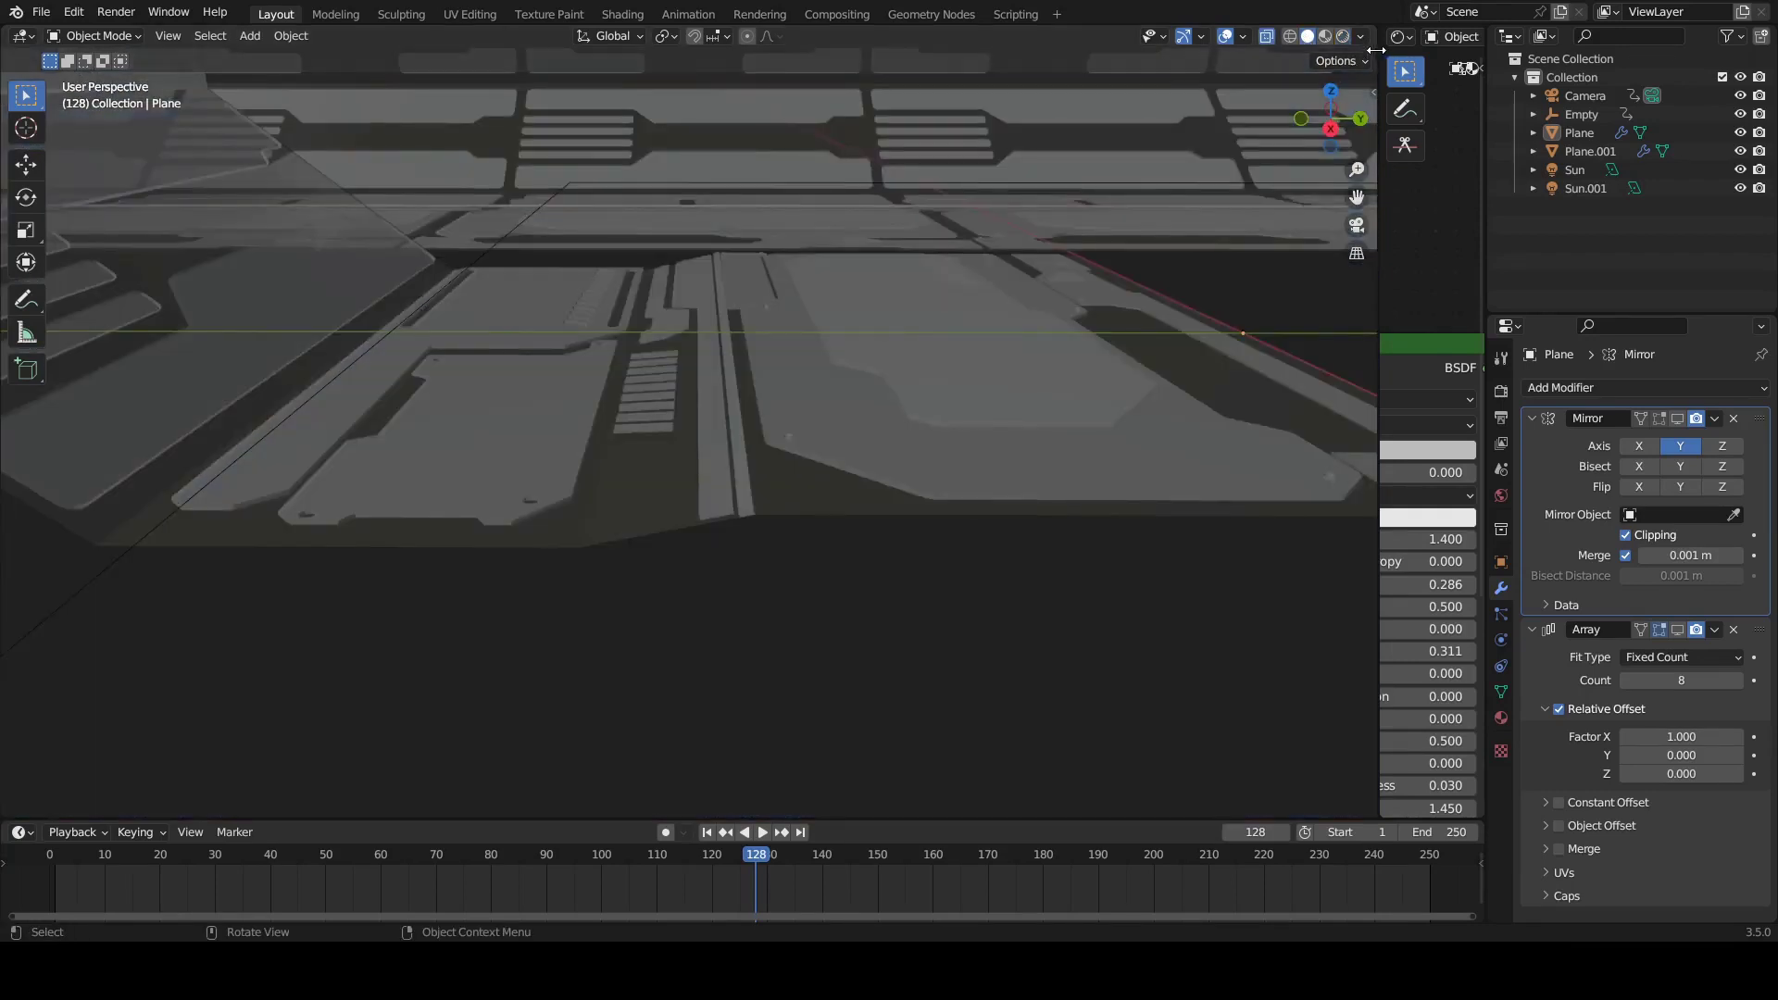
pyautogui.click(1267, 36)
pyautogui.click(1361, 36)
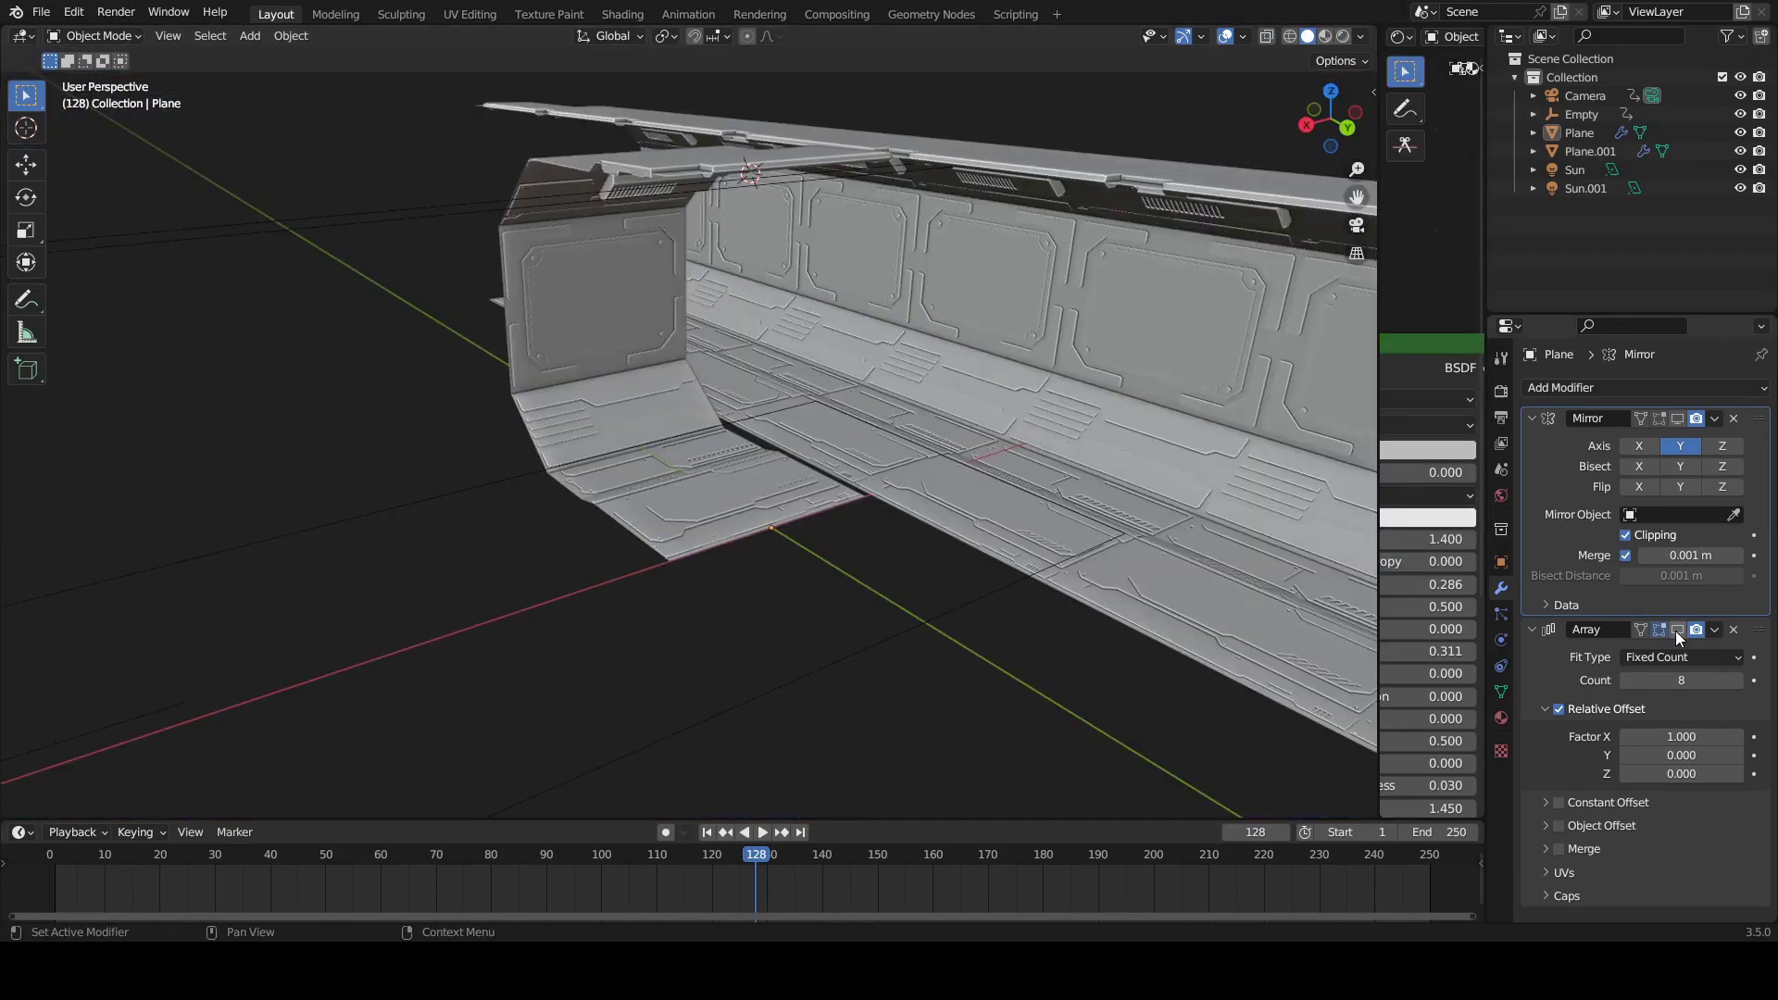
# Enable viewport display of the corridor section's Array modifier and its Y-axis Mirror modifier
pyautogui.click(1677, 630)
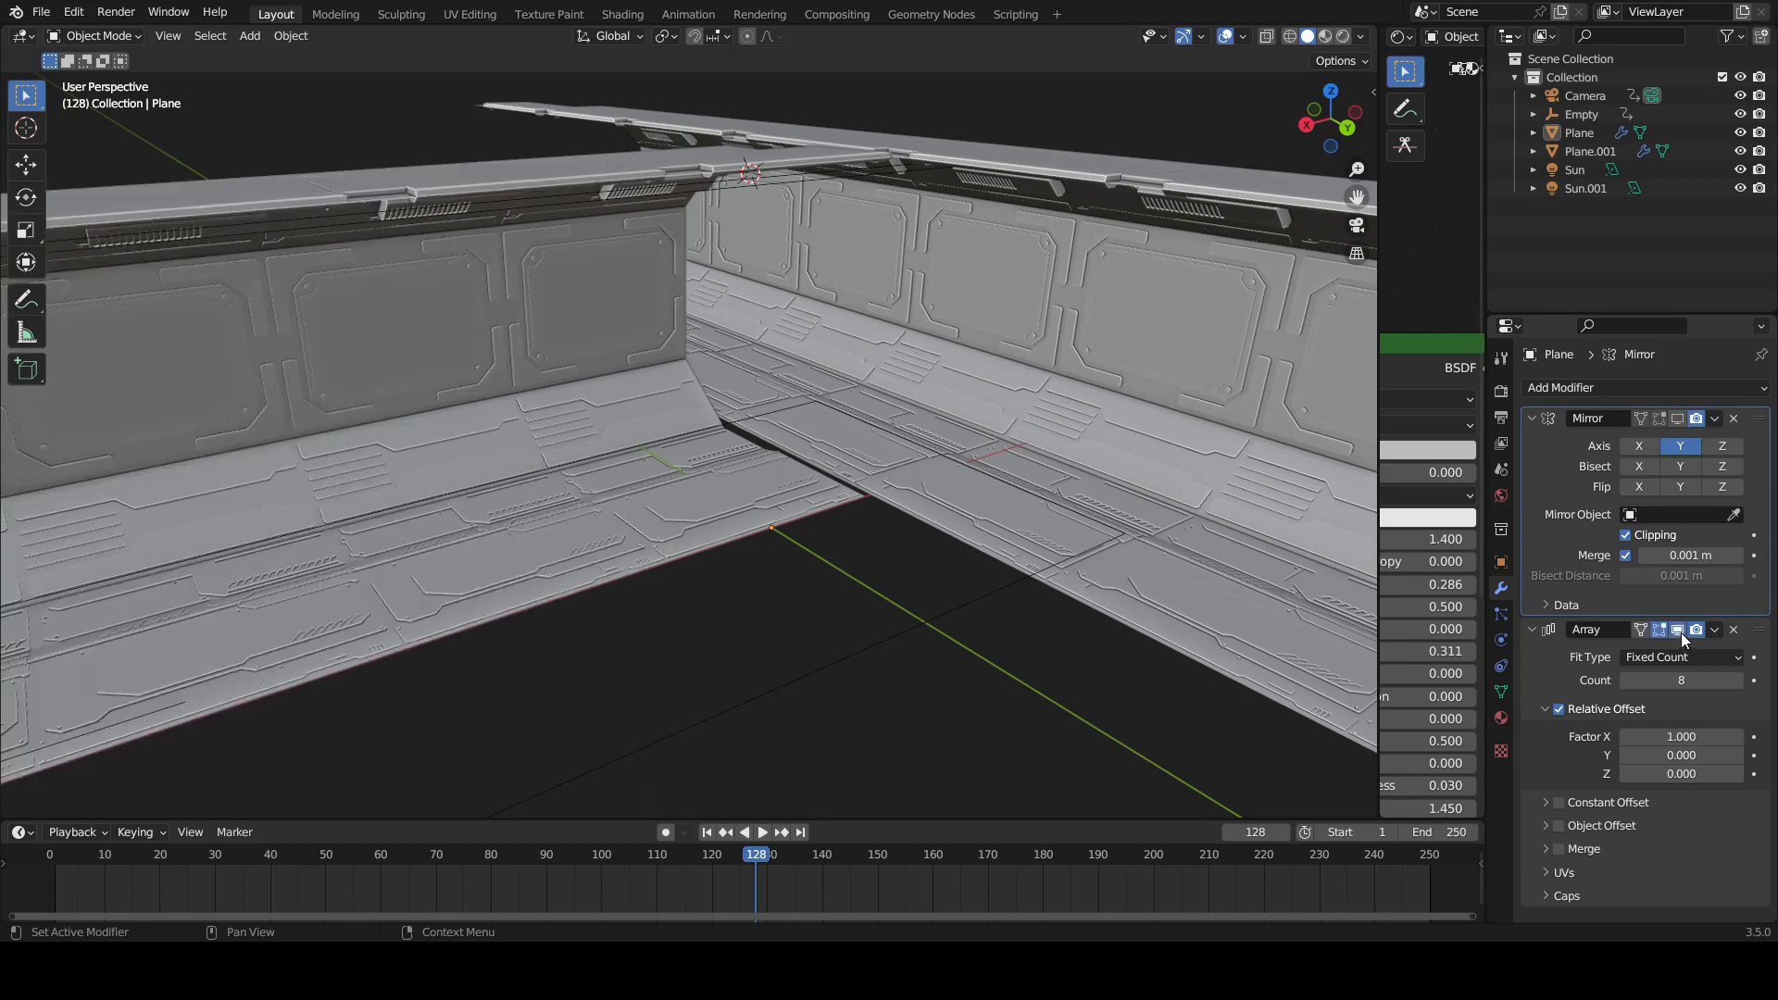
pyautogui.moveTo(906, 561); pyautogui.dragTo(889, 524, button='middle')
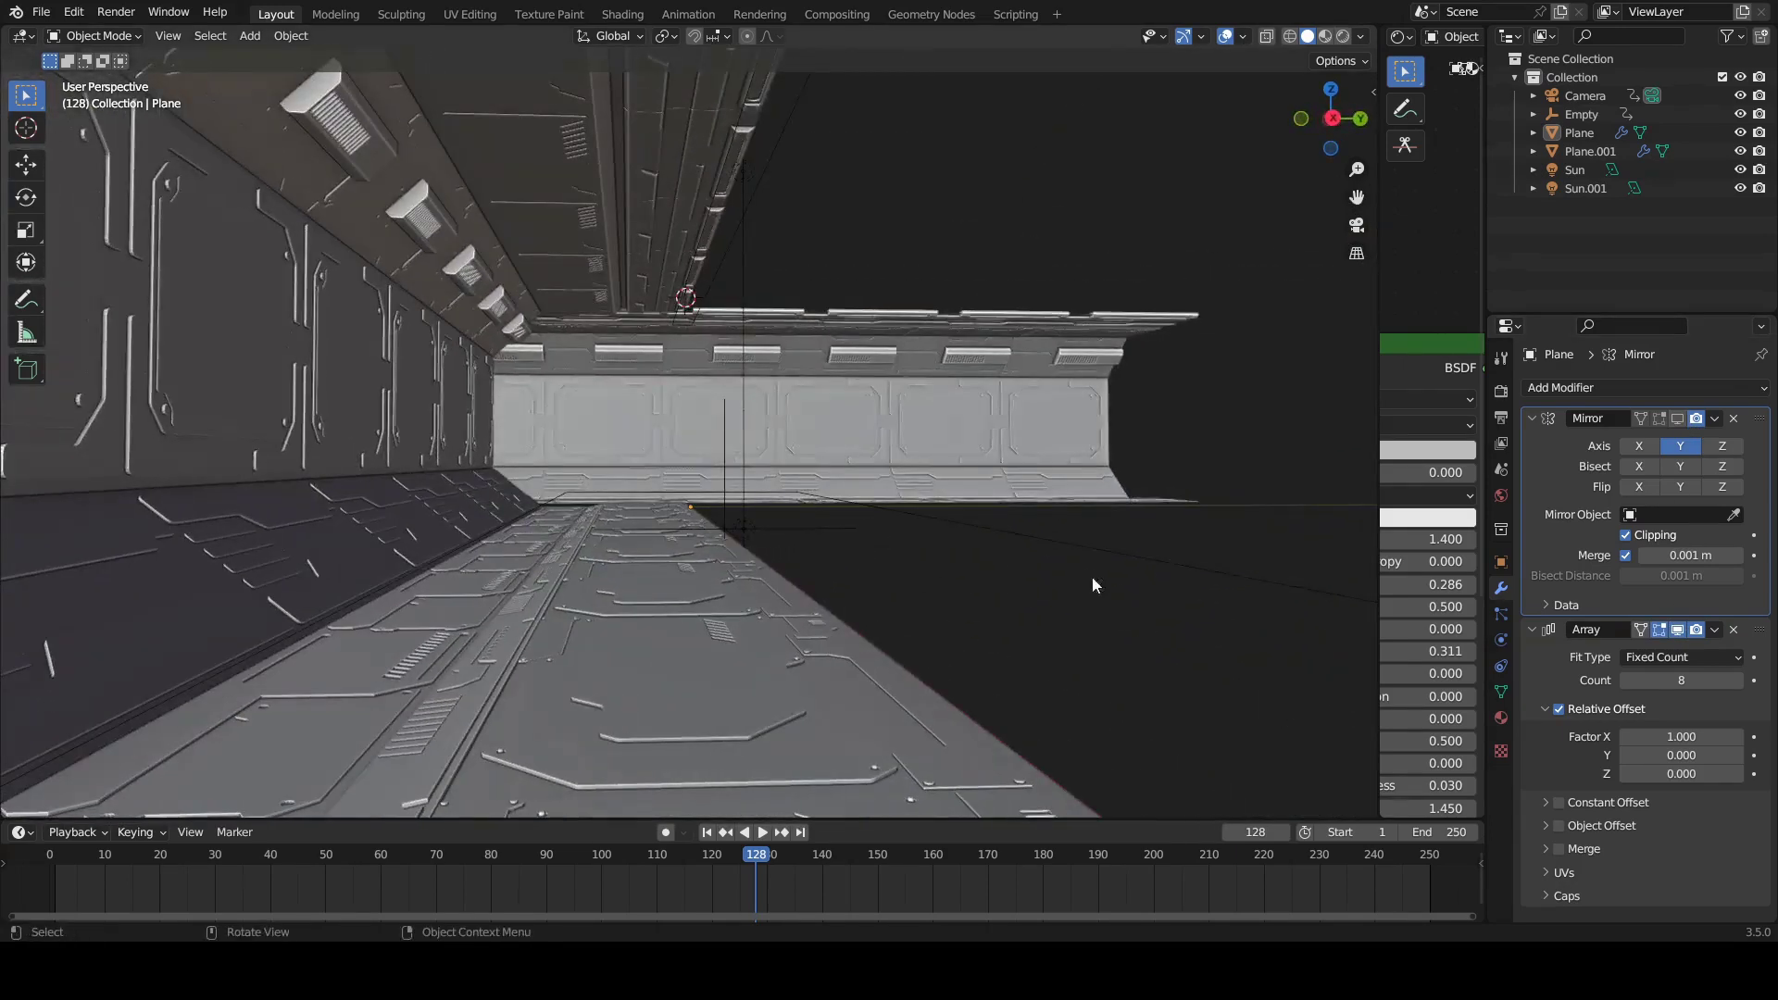
pyautogui.click(1678, 419)
# View the full corridor through the camera in rendered shading and play its animation
pyautogui.press('KP_0')
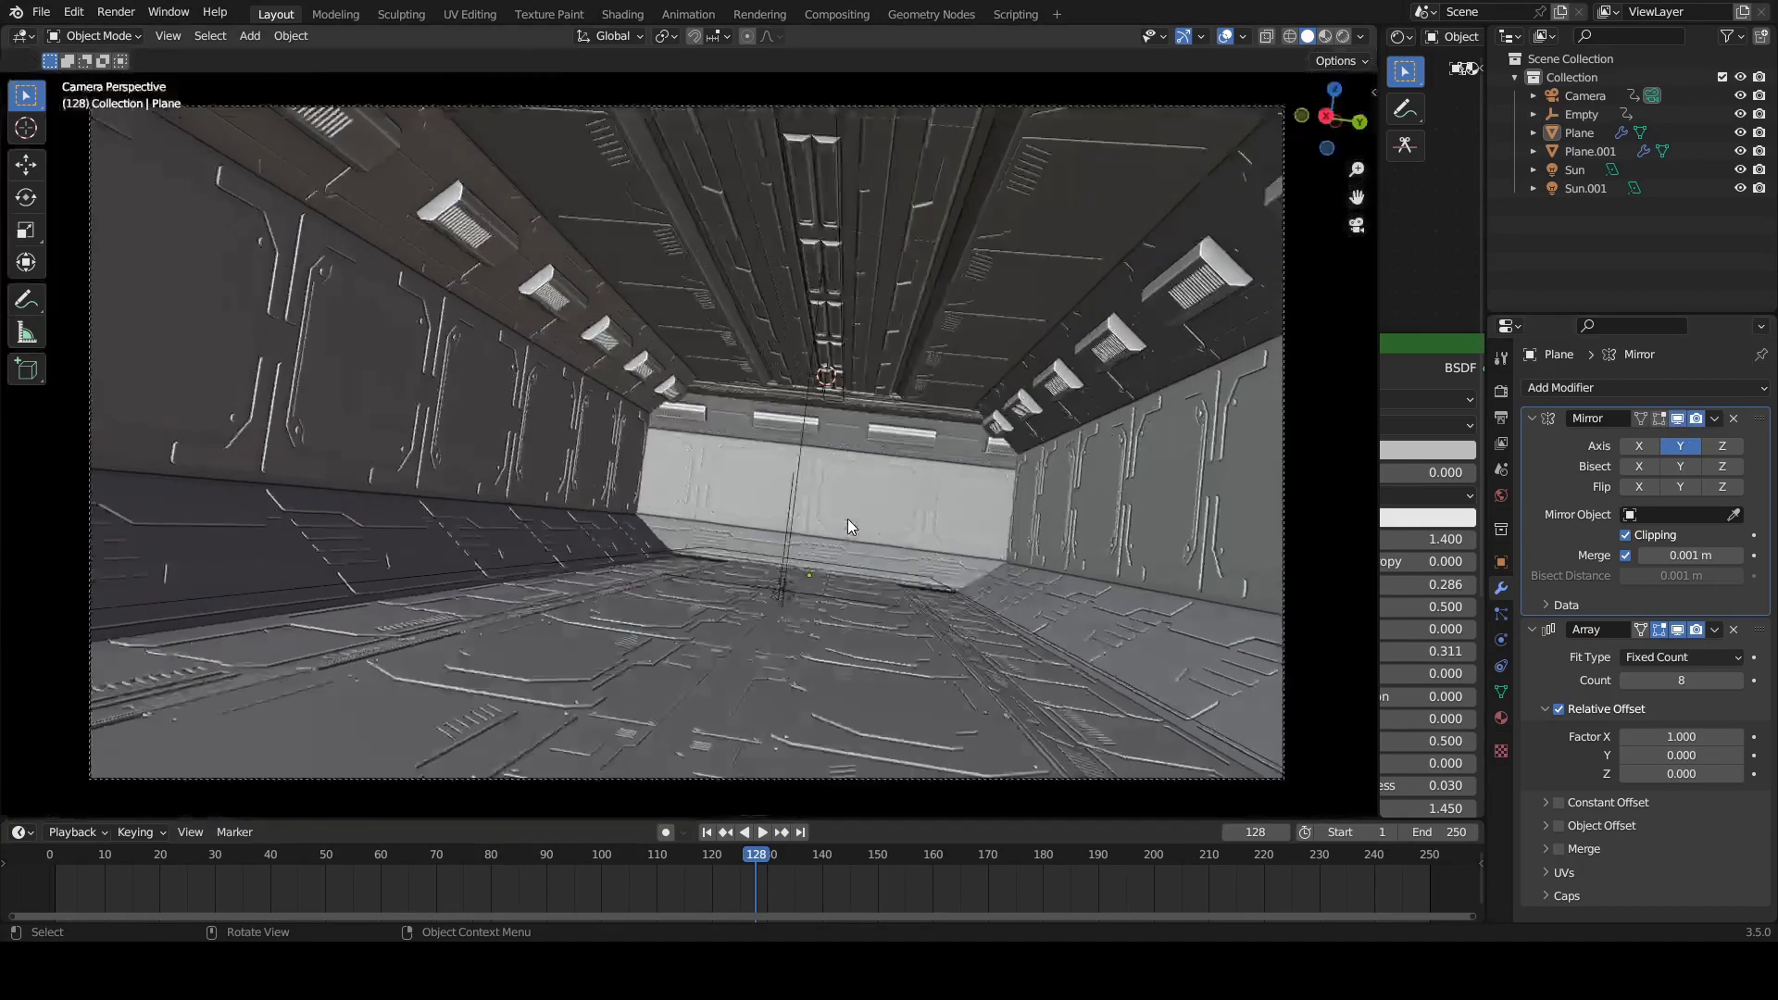
pyautogui.click(1340, 37)
pyautogui.press('space')
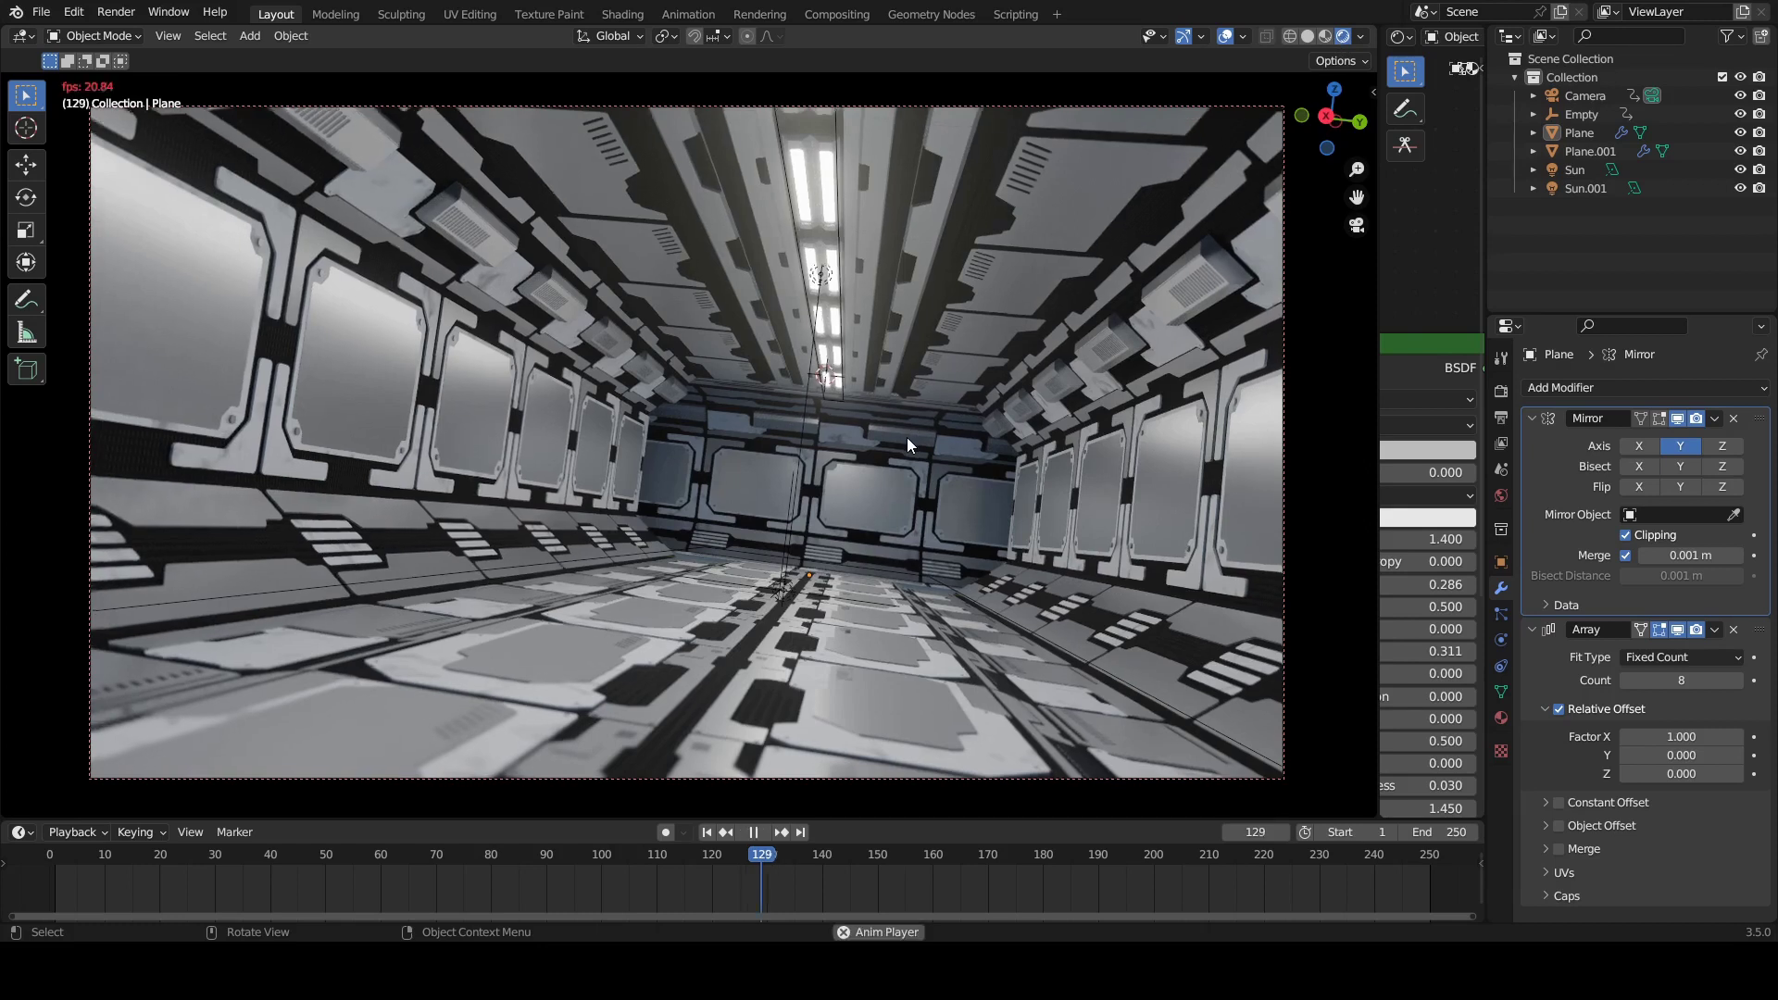